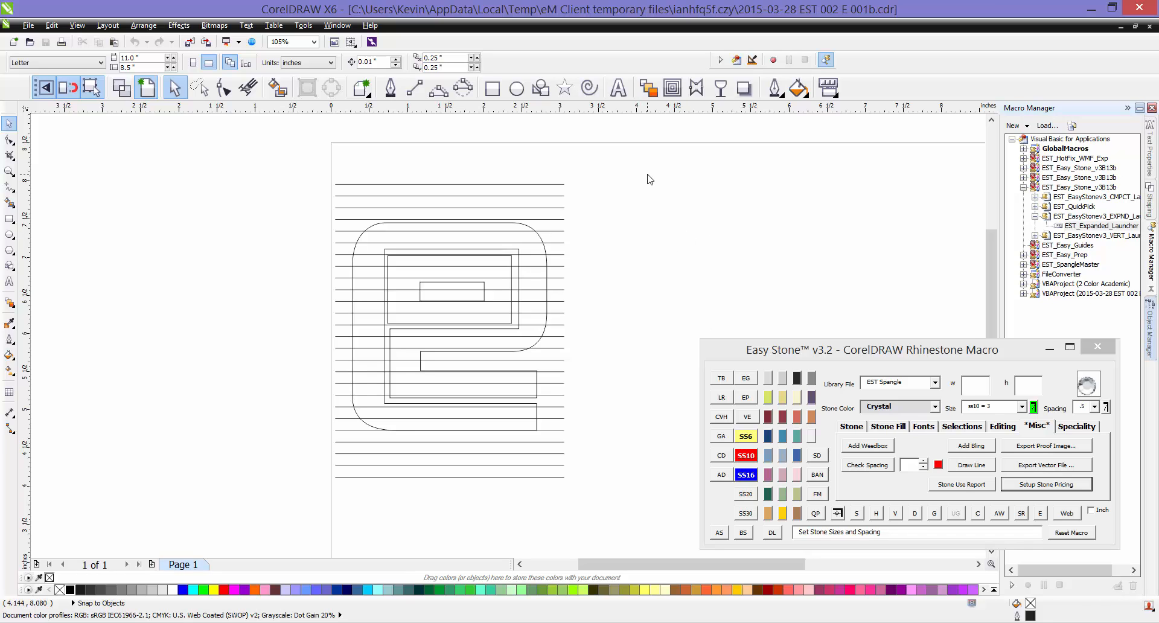
- Duplicate the letter e outline with its horizontal guide lines into the lower-right area of the page
{"action": "left_click_drag", "start_coordinate": [648, 175], "coordinate": [247, 517]}
{"action": "scroll", "coordinate": [290, 171], "scroll_direction": "down", "scroll_amount": 2}
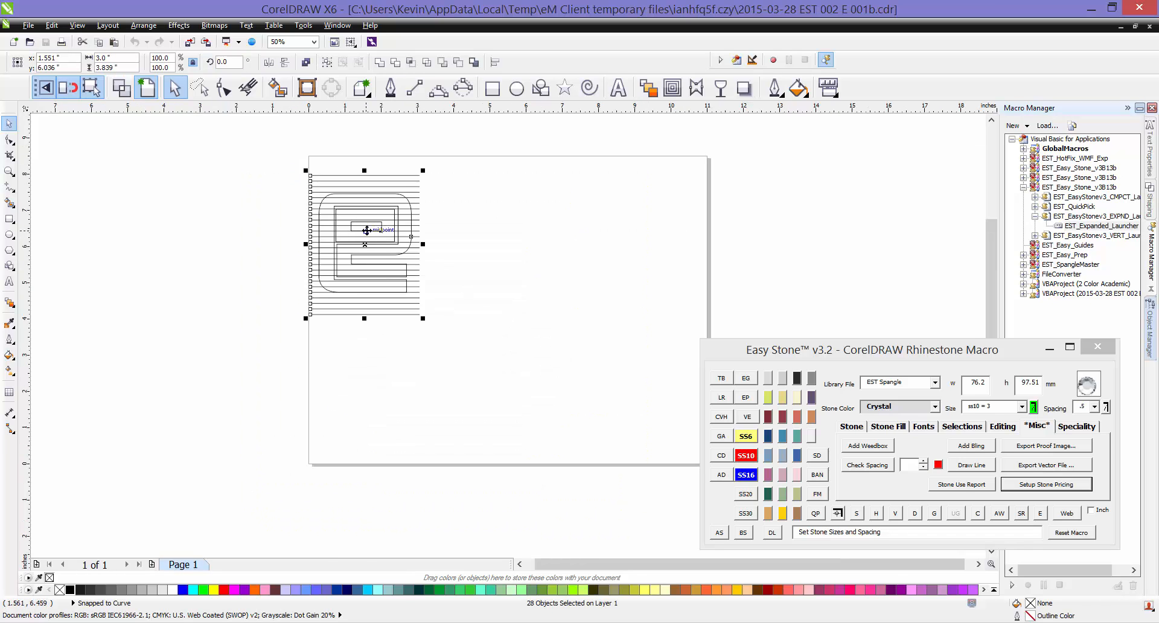
{"action": "left_click_drag", "start_coordinate": [366, 236], "coordinate": [591, 326]}
{"action": "left_click", "coordinate": [668, 290]}
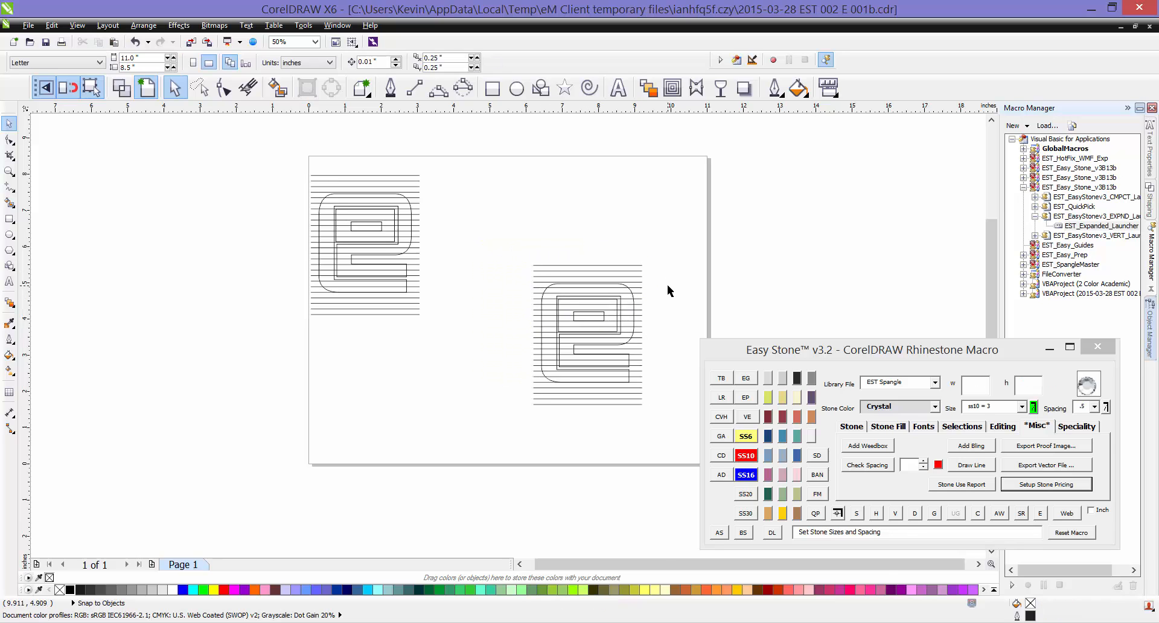
- Delete all the horizontal guide lines from the copied letter, keeping only its outline shapes
{"action": "scroll", "coordinate": [667, 233], "scroll_direction": "up", "scroll_amount": 2}
{"action": "left_click_drag", "start_coordinate": [676, 189], "coordinate": [607, 538]}
{"action": "left_click", "coordinate": [667, 297]}
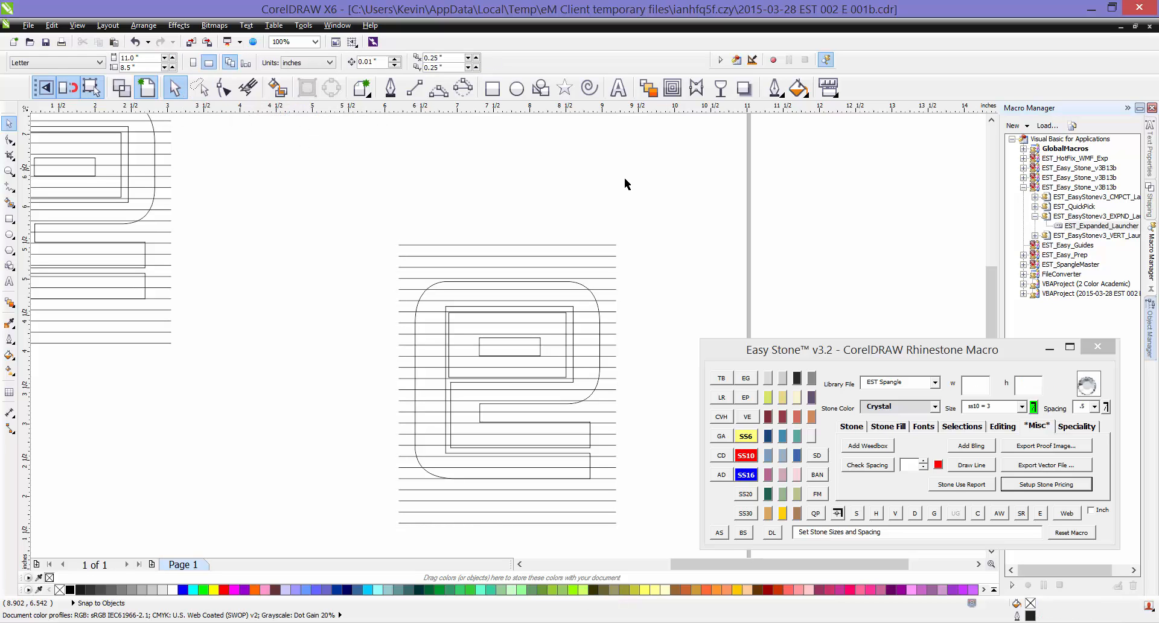
{"action": "left_click_drag", "start_coordinate": [694, 206], "coordinate": [611, 540]}
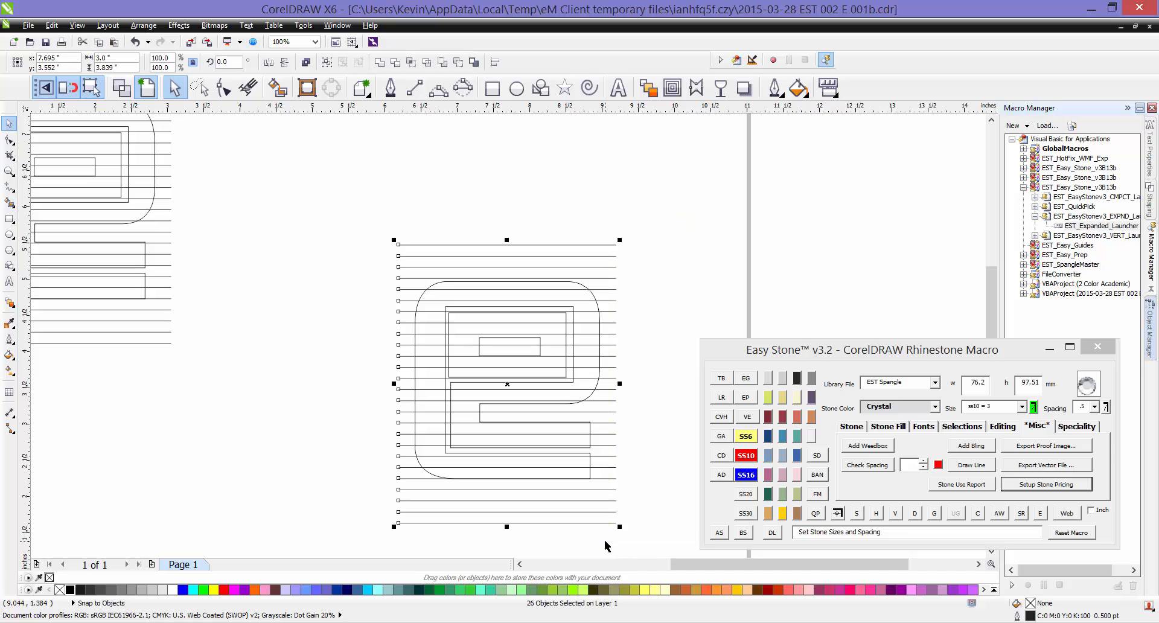
{"action": "key", "text": "Delete"}
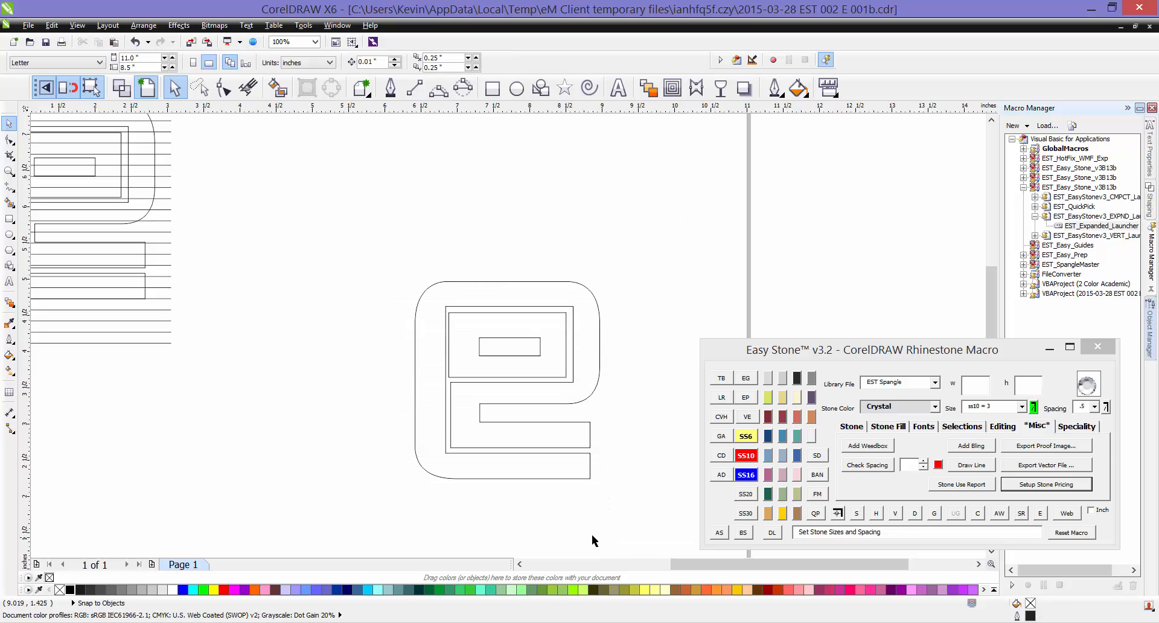
- Set the stone color to Lt Siam and place a single ss10 stone just right of the copied letter
{"action": "scroll", "coordinate": [317, 315], "scroll_direction": "down", "scroll_amount": 2}
{"action": "scroll", "coordinate": [339, 345], "scroll_direction": "up", "scroll_amount": 2}
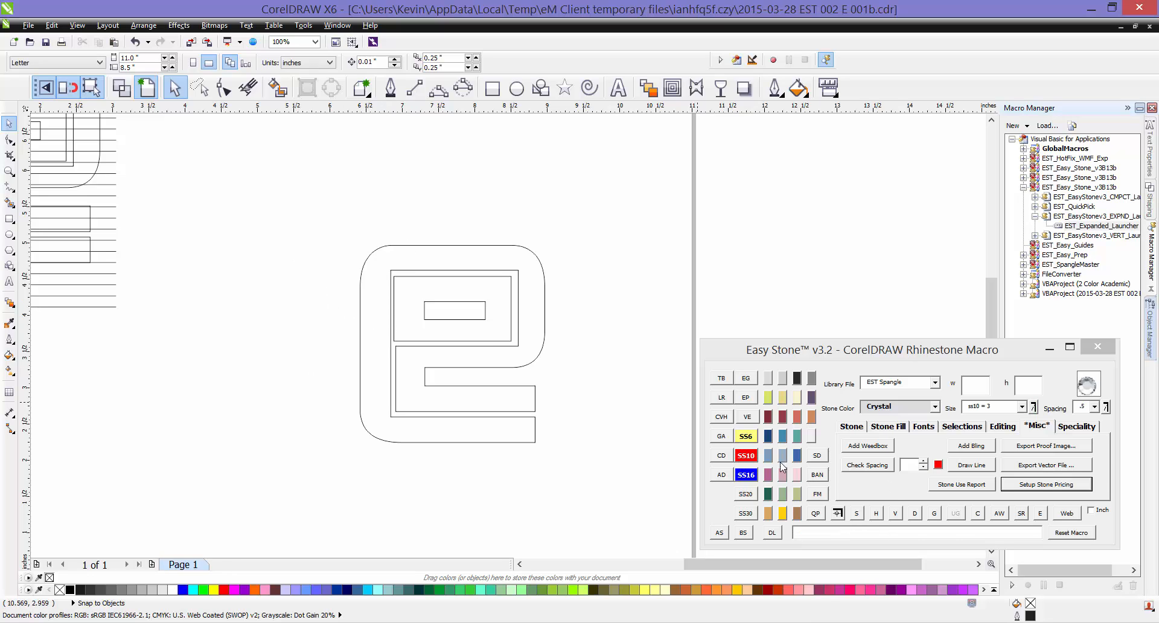
{"action": "left_click", "coordinate": [774, 409]}
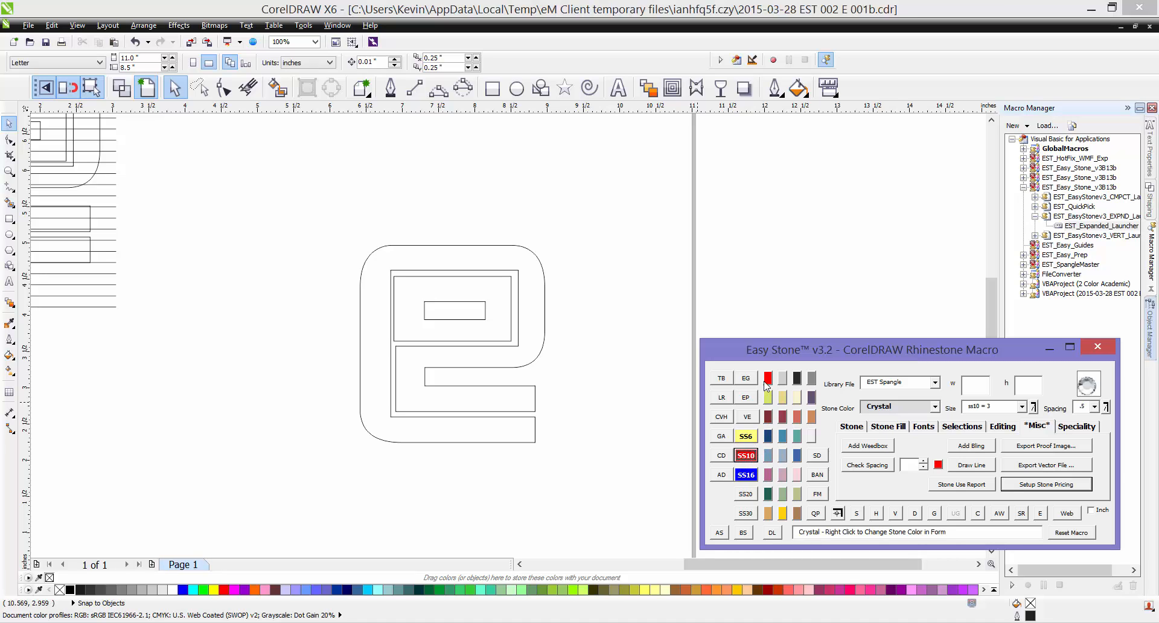
{"action": "left_click", "coordinate": [784, 418]}
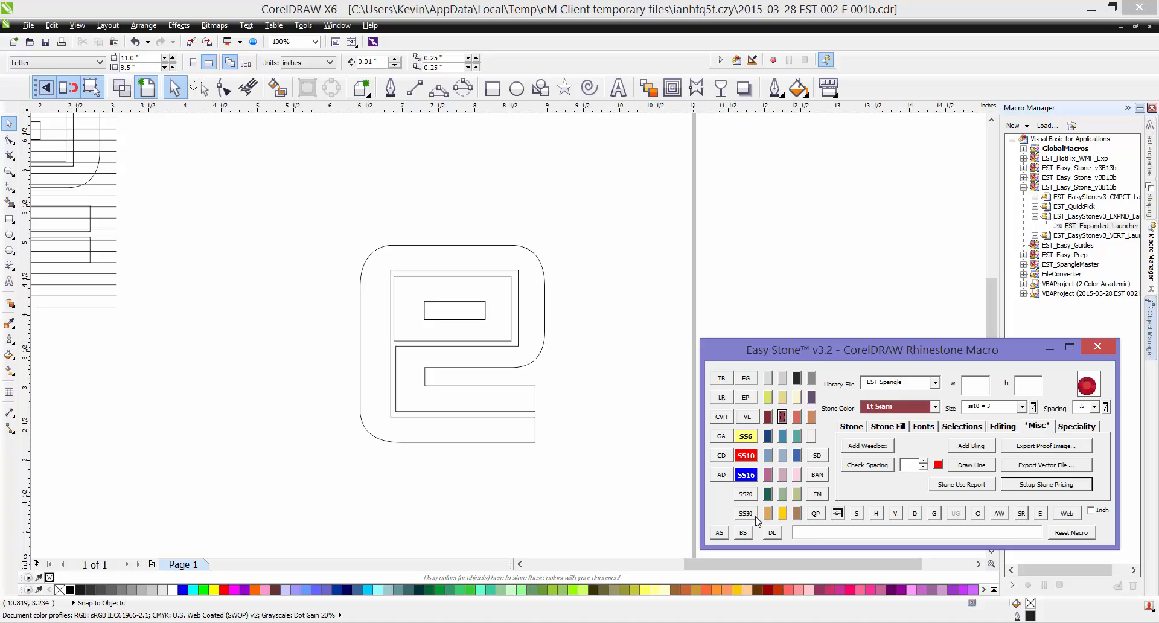
{"action": "right_click", "coordinate": [716, 532]}
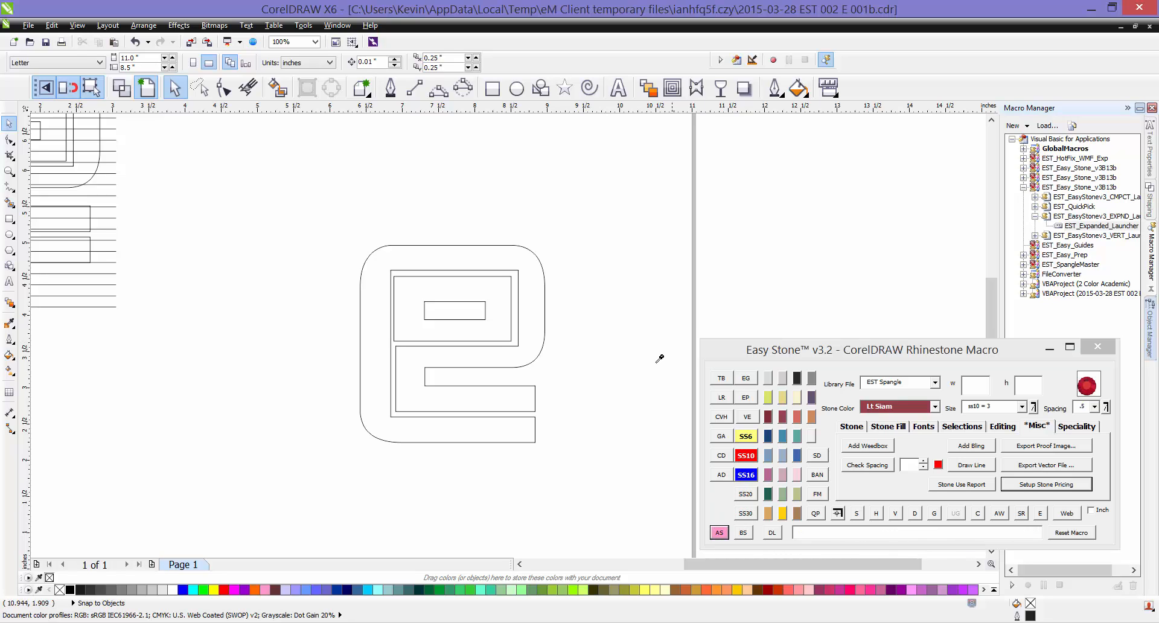
{"action": "left_click", "coordinate": [618, 348]}
{"action": "left_click", "coordinate": [638, 376]}
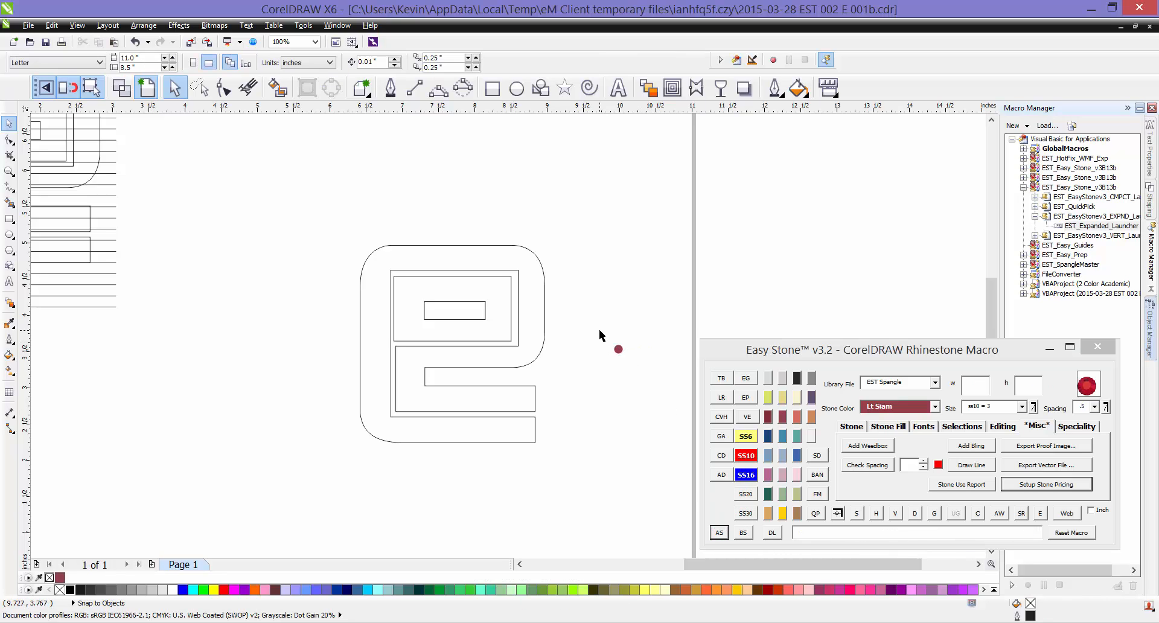
- Repeat the placed stone upward for 30 steps at a 3.5 offset to build a vertical column
{"action": "left_click_drag", "start_coordinate": [599, 329], "coordinate": [642, 381]}
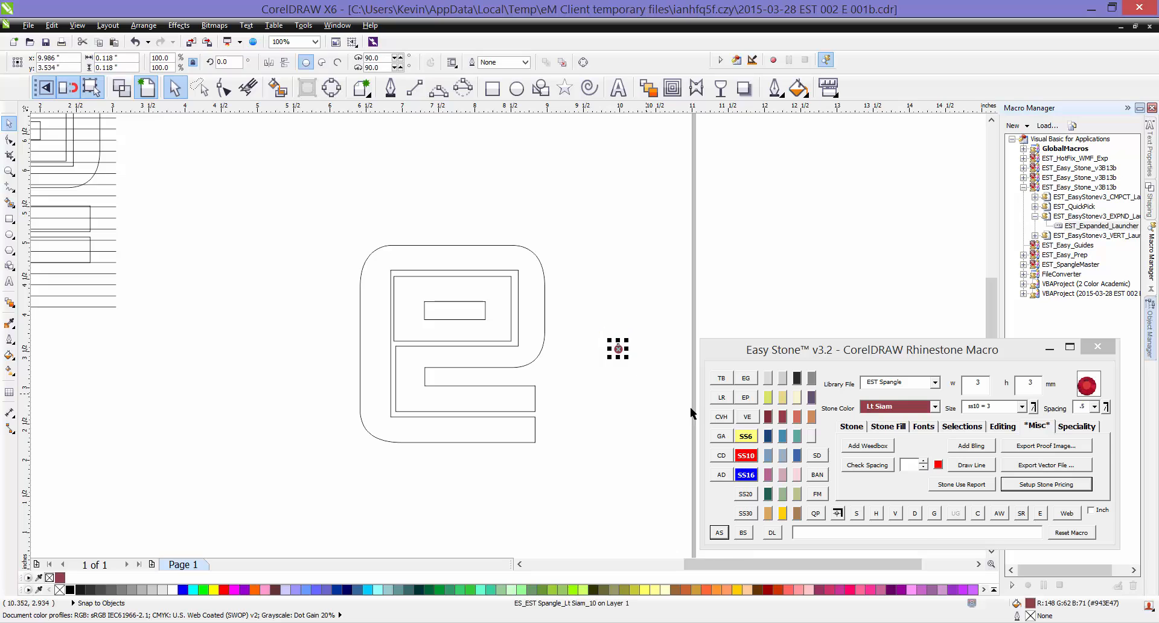
{"action": "left_click", "coordinate": [888, 427]}
{"action": "left_click", "coordinate": [884, 484]}
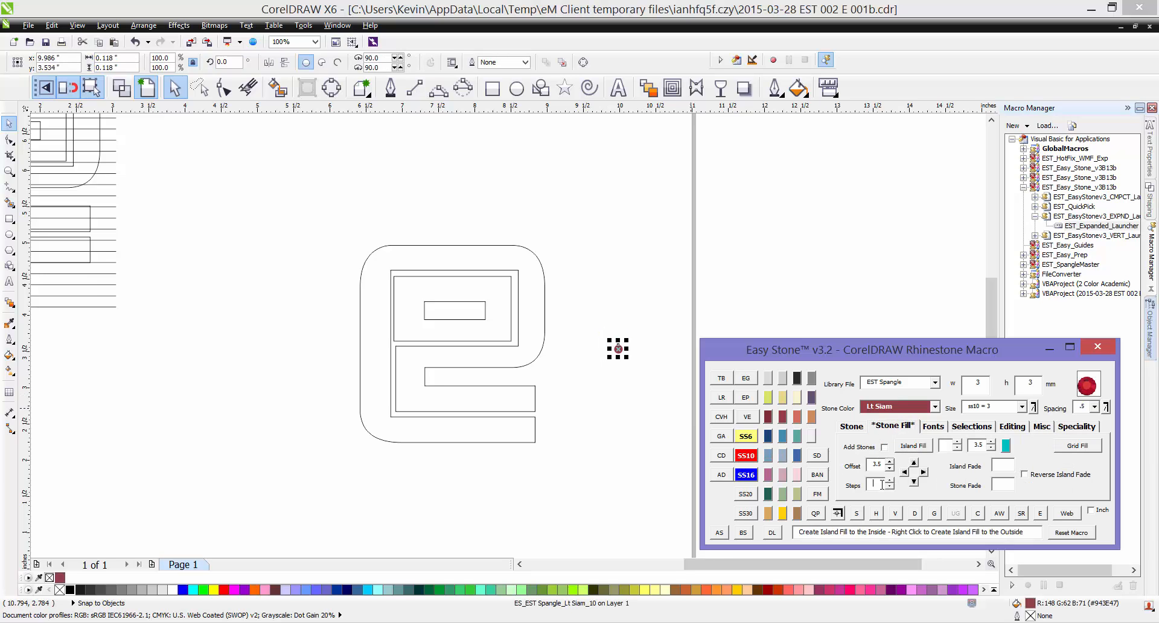
{"action": "type", "text": "30"}
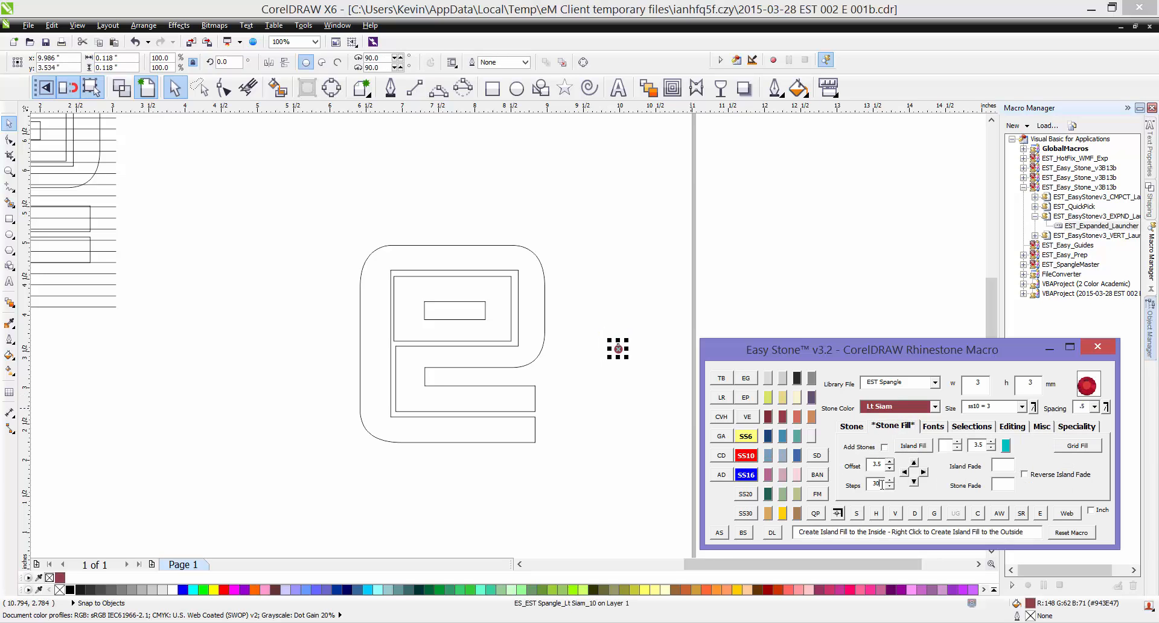
{"action": "left_click", "coordinate": [914, 463]}
{"action": "left_click", "coordinate": [458, 321]}
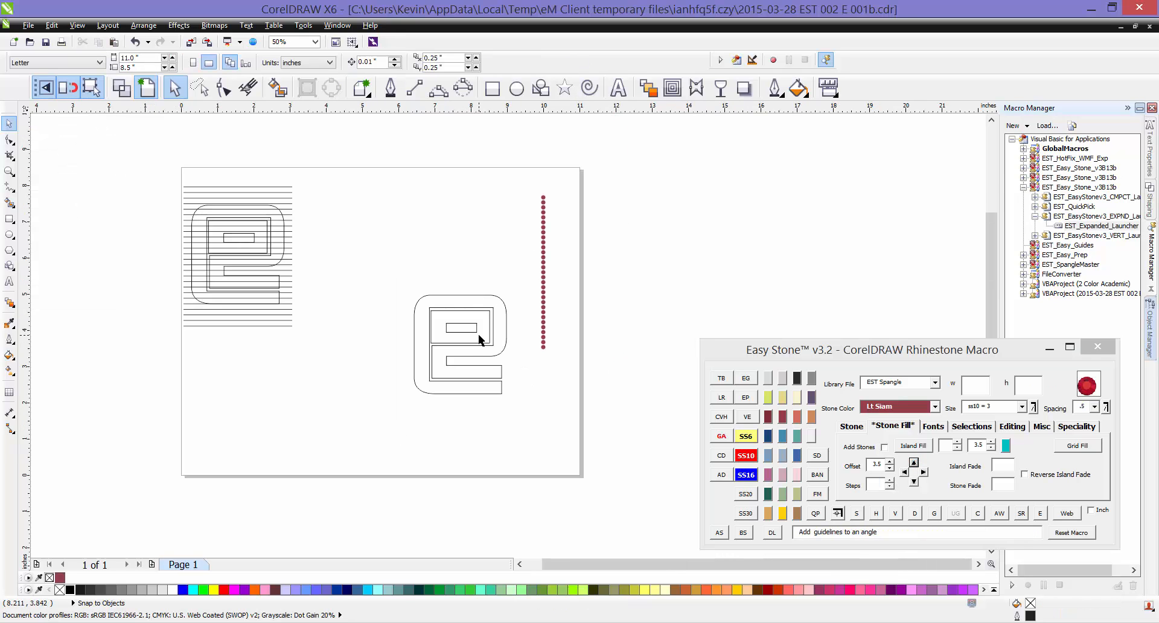
- Repeat the whole stone column to its right for 30 steps at a 3.5 offset to form a square grid
{"action": "scroll", "coordinate": [459, 321], "scroll_direction": "down", "scroll_amount": 2}
{"action": "left_click_drag", "start_coordinate": [519, 192], "coordinate": [601, 352]}
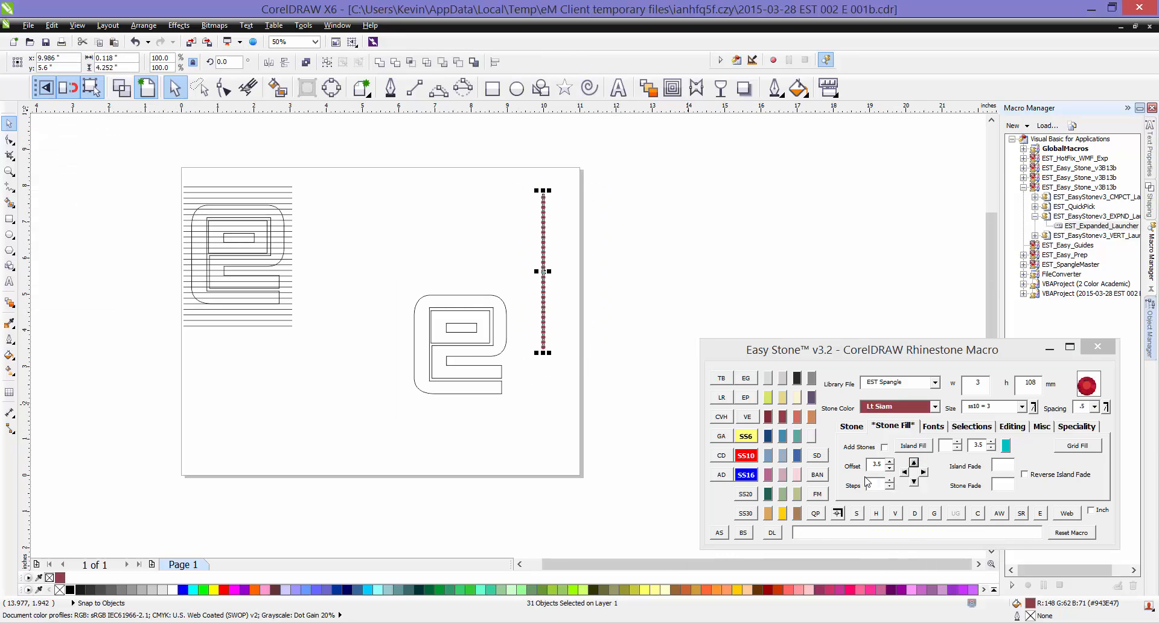
{"action": "left_click", "coordinate": [881, 485]}
{"action": "type", "text": "30"}
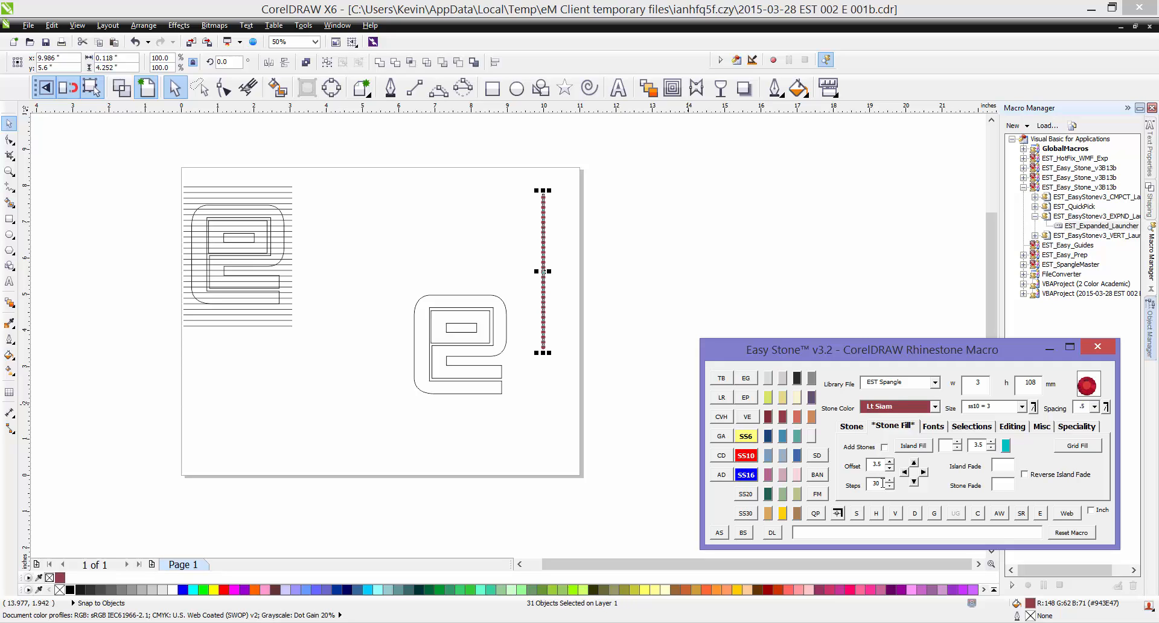
{"action": "left_click", "coordinate": [924, 471]}
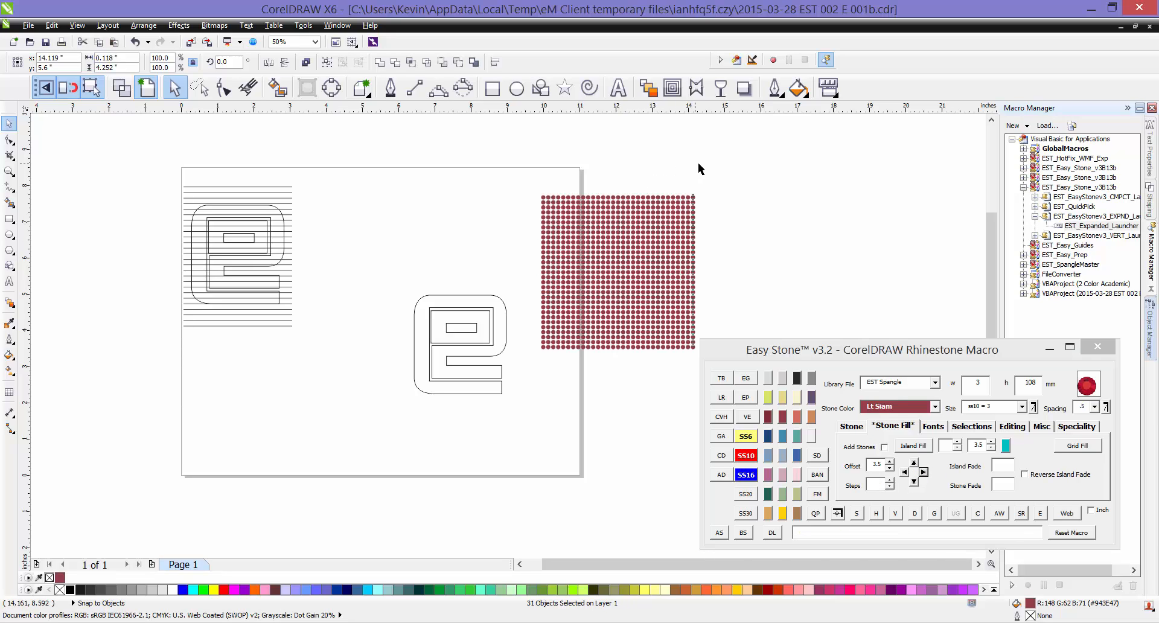
- Select the whole stone grid and move it over the copied letter outline
{"action": "scroll", "coordinate": [625, 299], "scroll_direction": "up", "scroll_amount": 2}
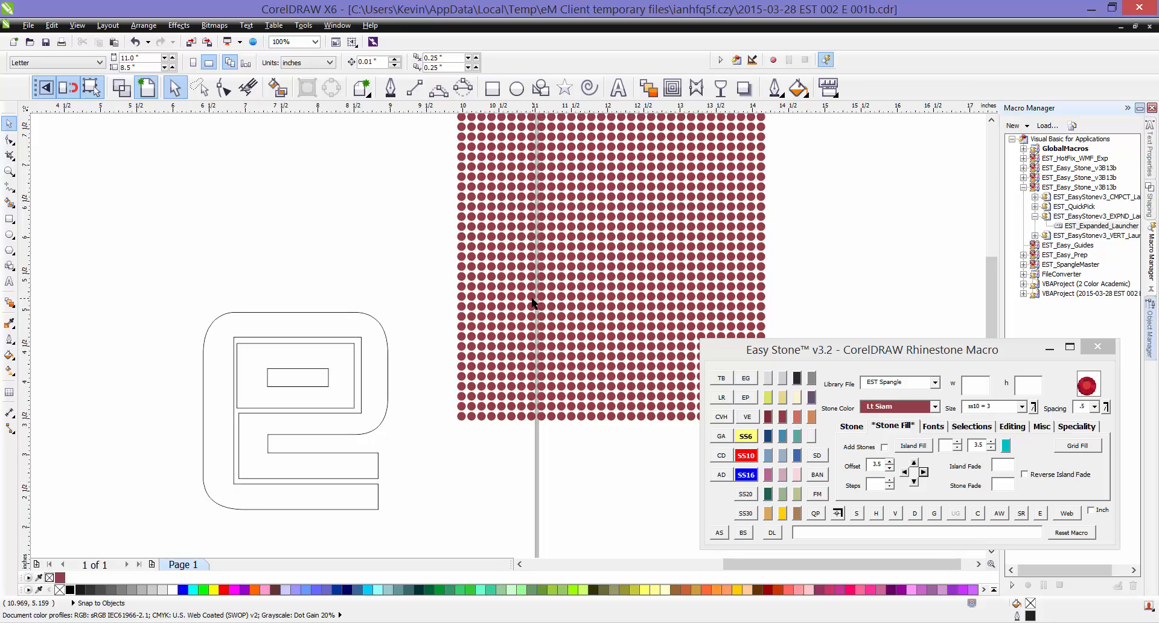
{"action": "scroll", "coordinate": [532, 299], "scroll_direction": "down", "scroll_amount": 1}
{"action": "left_click_drag", "start_coordinate": [485, 370], "coordinate": [655, 212]}
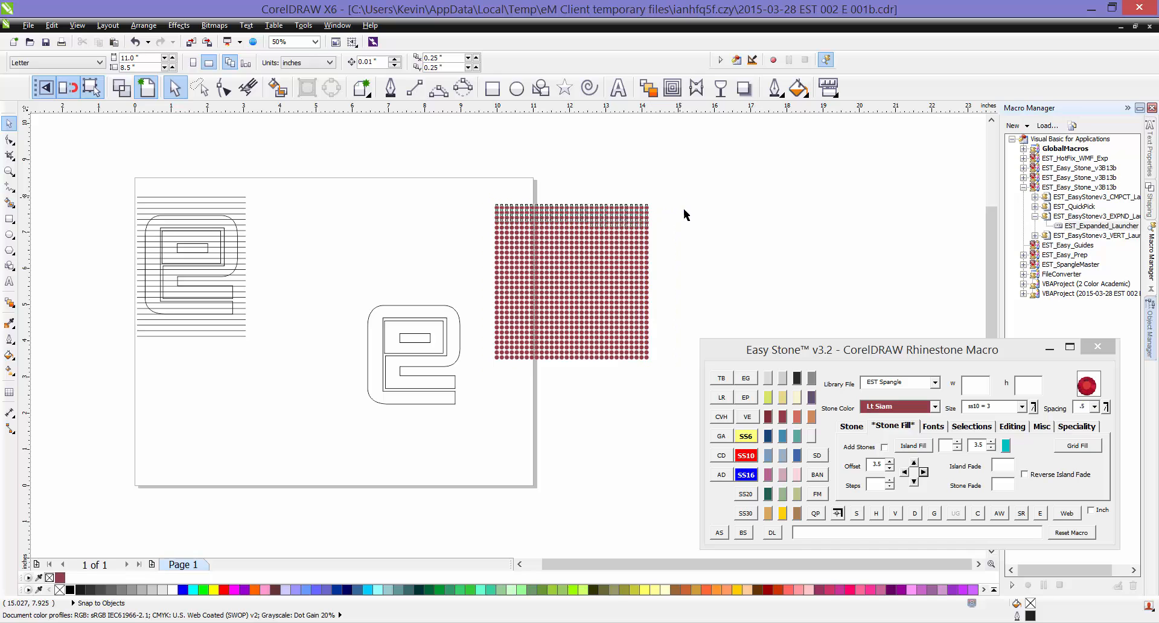
{"action": "scroll", "coordinate": [575, 376], "scroll_direction": "up", "scroll_amount": 1}
{"action": "left_click_drag", "start_coordinate": [658, 343], "coordinate": [274, 377]}
{"action": "scroll", "coordinate": [297, 445], "scroll_direction": "up", "scroll_amount": 1}
{"action": "left_click_drag", "start_coordinate": [364, 291], "coordinate": [366, 416]}
{"action": "left_click", "coordinate": [519, 344]}
{"action": "scroll", "coordinate": [556, 404], "scroll_direction": "down", "scroll_amount": 1}
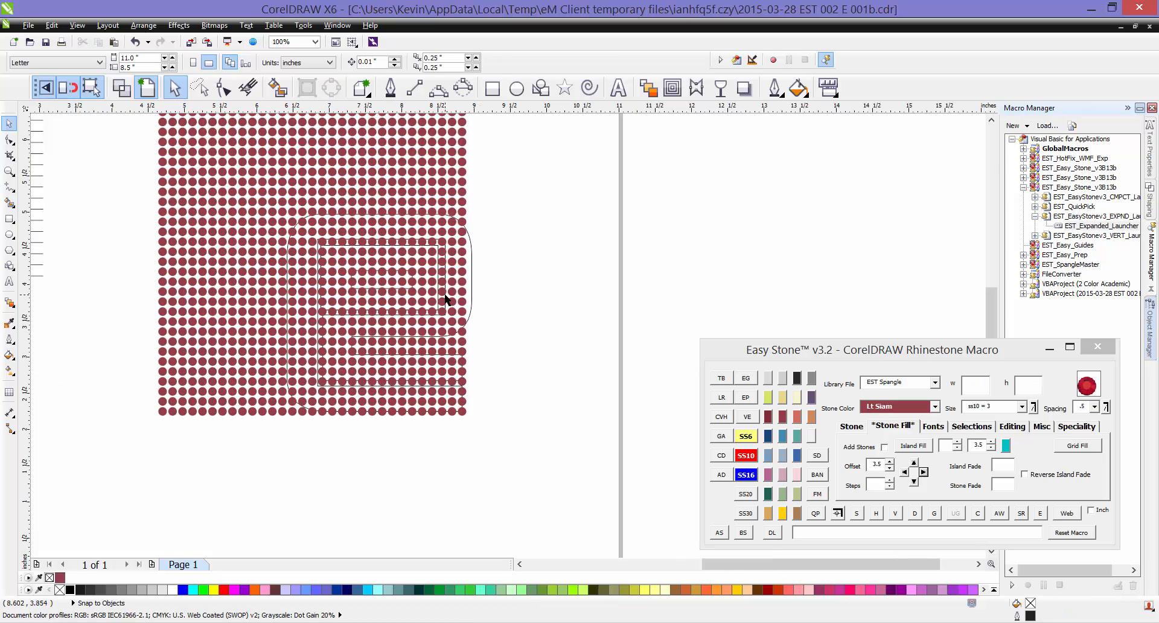
- Reposition the stone grid so its lower-right corner lines up with the letter's bottom and outer right edges
{"action": "scroll", "coordinate": [501, 347], "scroll_direction": "down", "scroll_amount": 1}
{"action": "scroll", "coordinate": [471, 313], "scroll_direction": "up", "scroll_amount": 1}
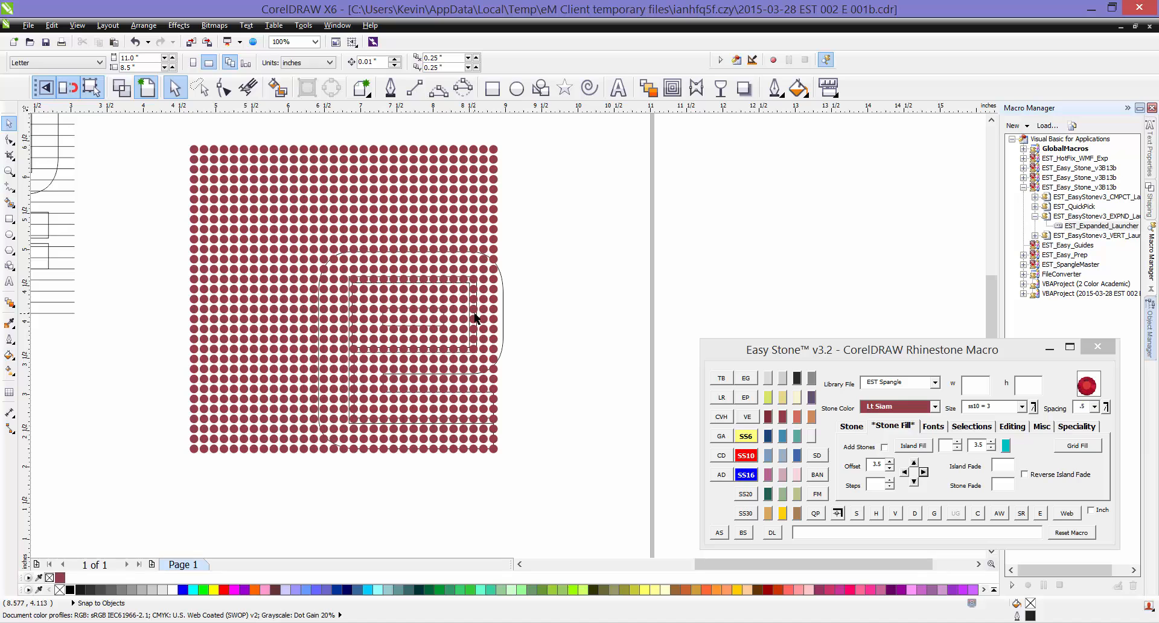
{"action": "left_click", "coordinate": [479, 318]}
{"action": "scroll", "coordinate": [487, 363], "scroll_direction": "up", "scroll_amount": 1}
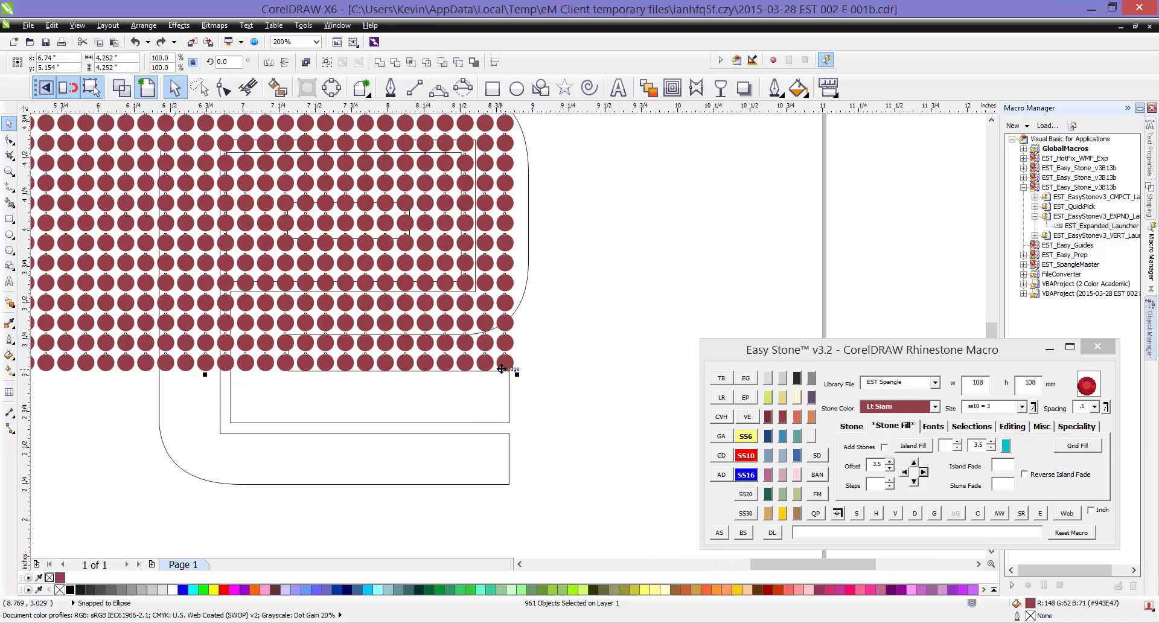
{"action": "left_click_drag", "start_coordinate": [507, 366], "coordinate": [521, 473]}
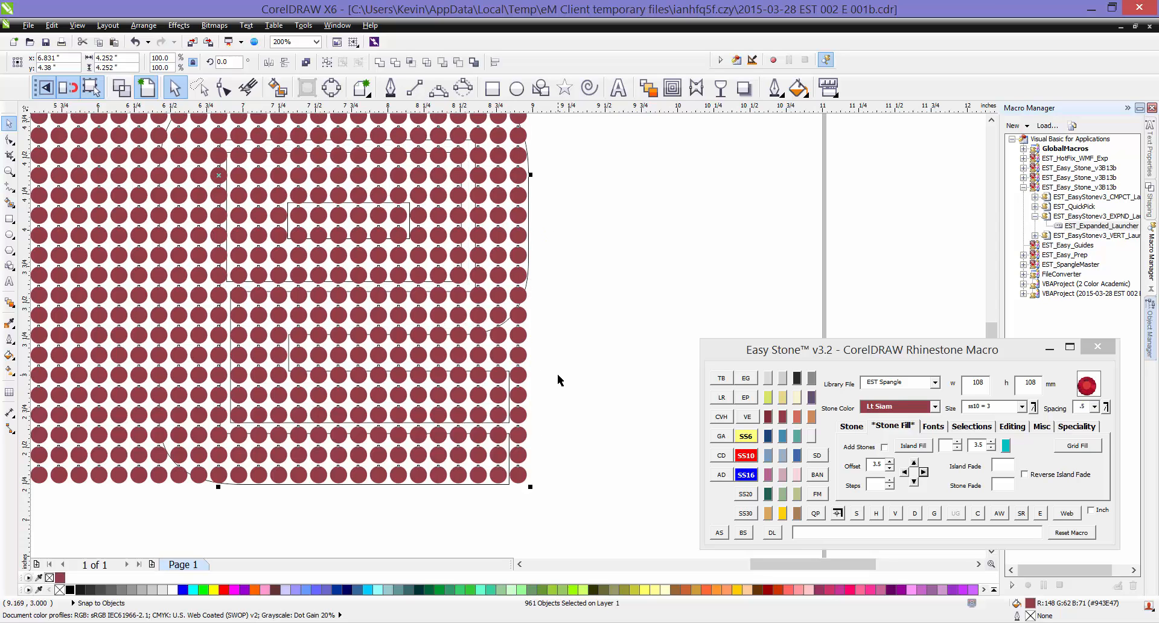
{"action": "scroll", "coordinate": [564, 387], "scroll_direction": "down", "scroll_amount": 1}
{"action": "left_click", "coordinate": [590, 355]}
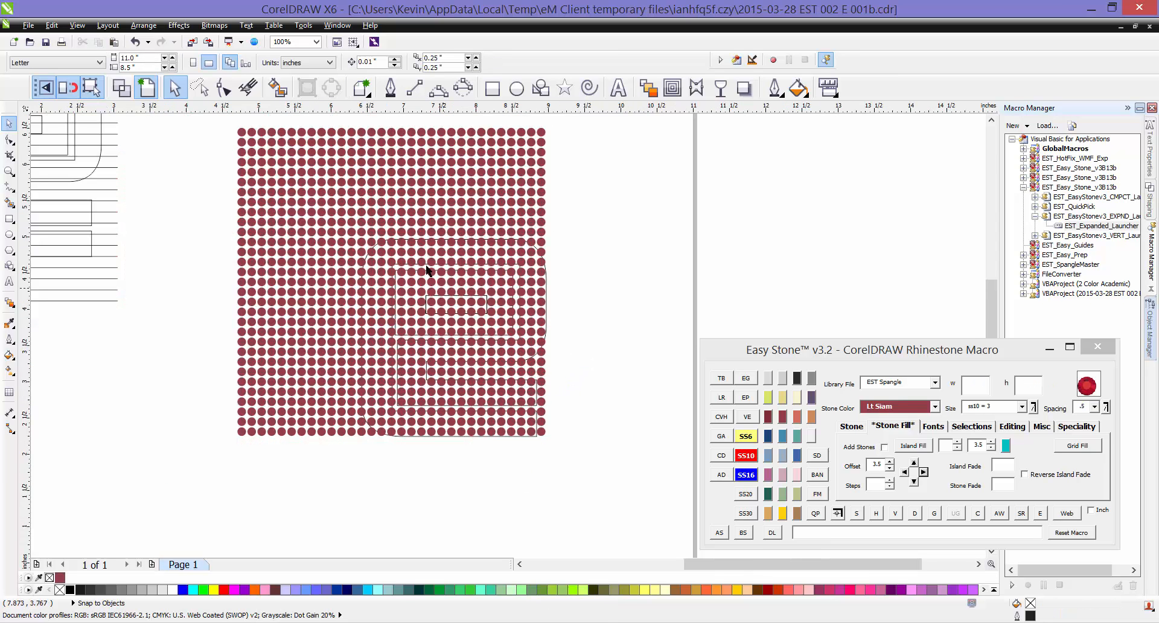
- Delete the surplus stone rows above the letter and the surplus columns to its left
{"action": "left_click_drag", "start_coordinate": [207, 118], "coordinate": [584, 239]}
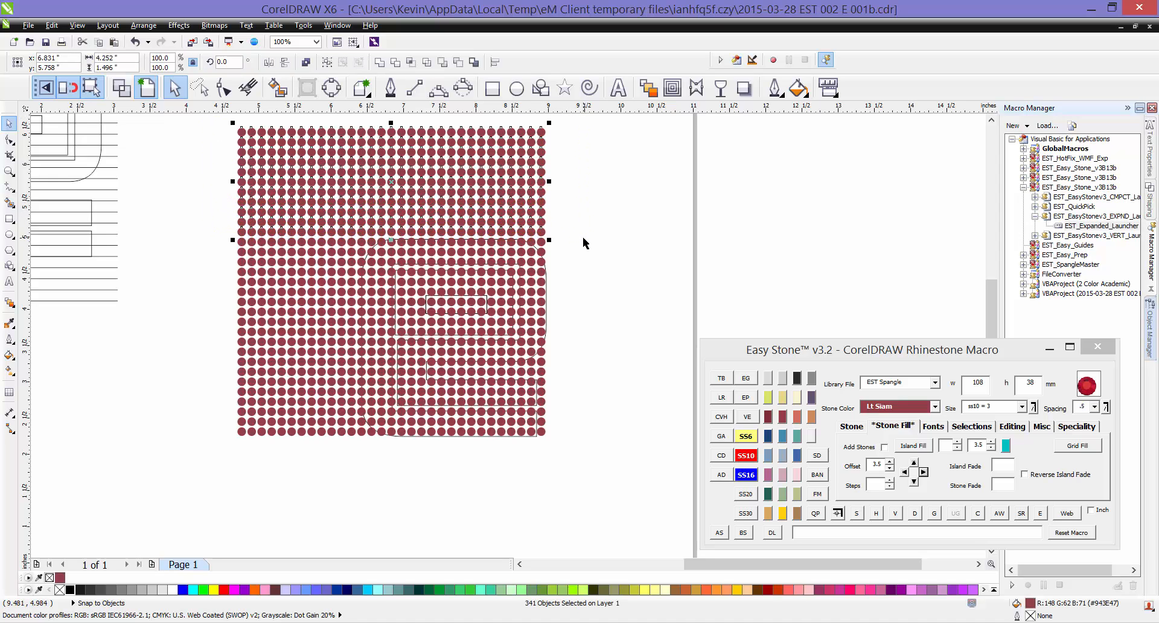
{"action": "key", "text": "Delete"}
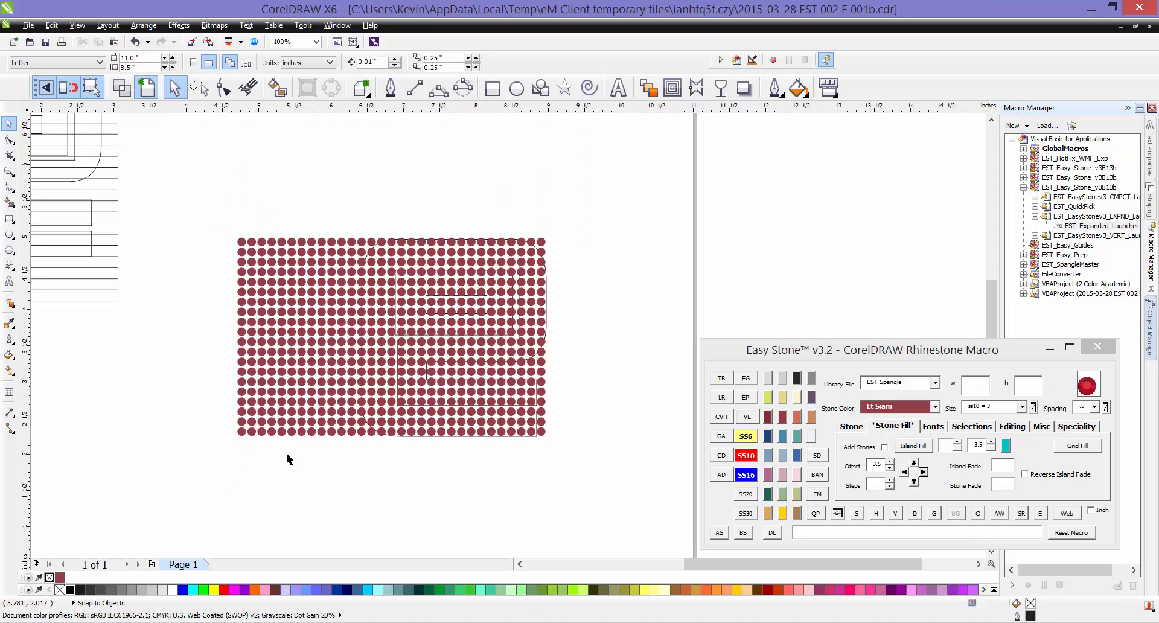
{"action": "left_click_drag", "start_coordinate": [197, 486], "coordinate": [359, 211]}
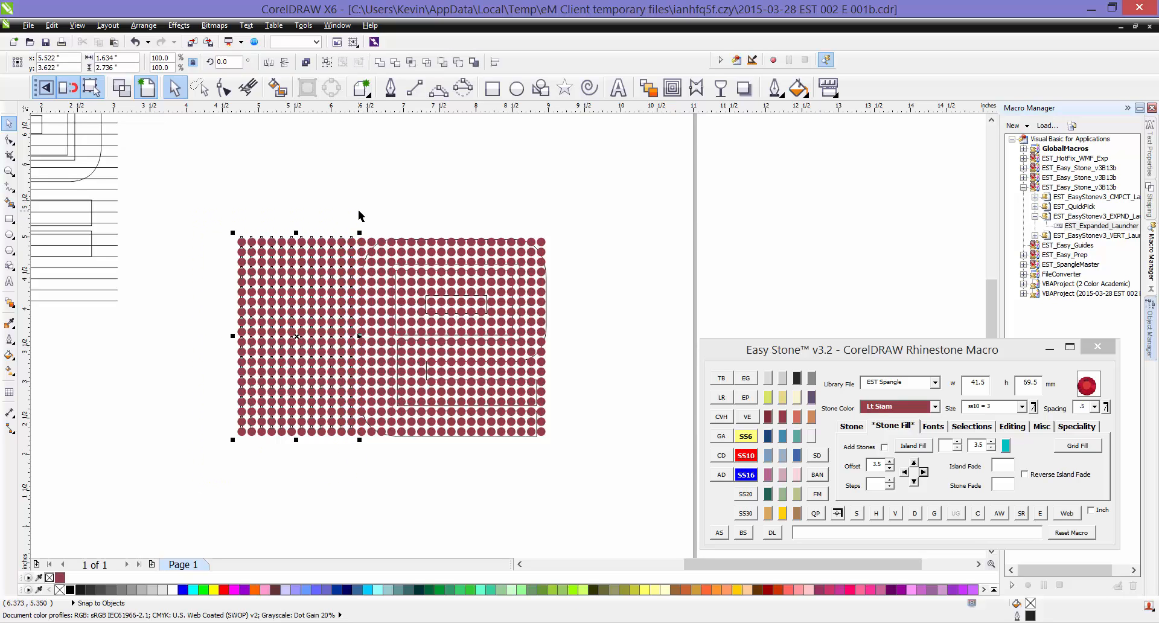
{"action": "key", "text": "Delete"}
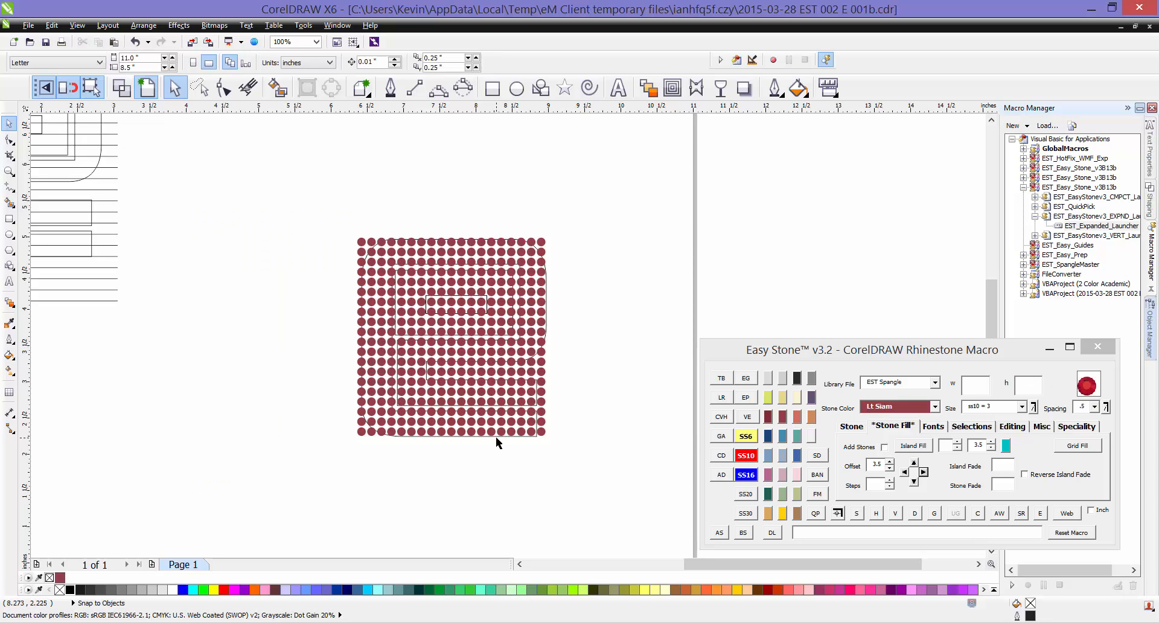
- Fill the letter's main outline shape behind the stones with light cyan
{"action": "scroll", "coordinate": [500, 444], "scroll_direction": "up", "scroll_amount": 1}
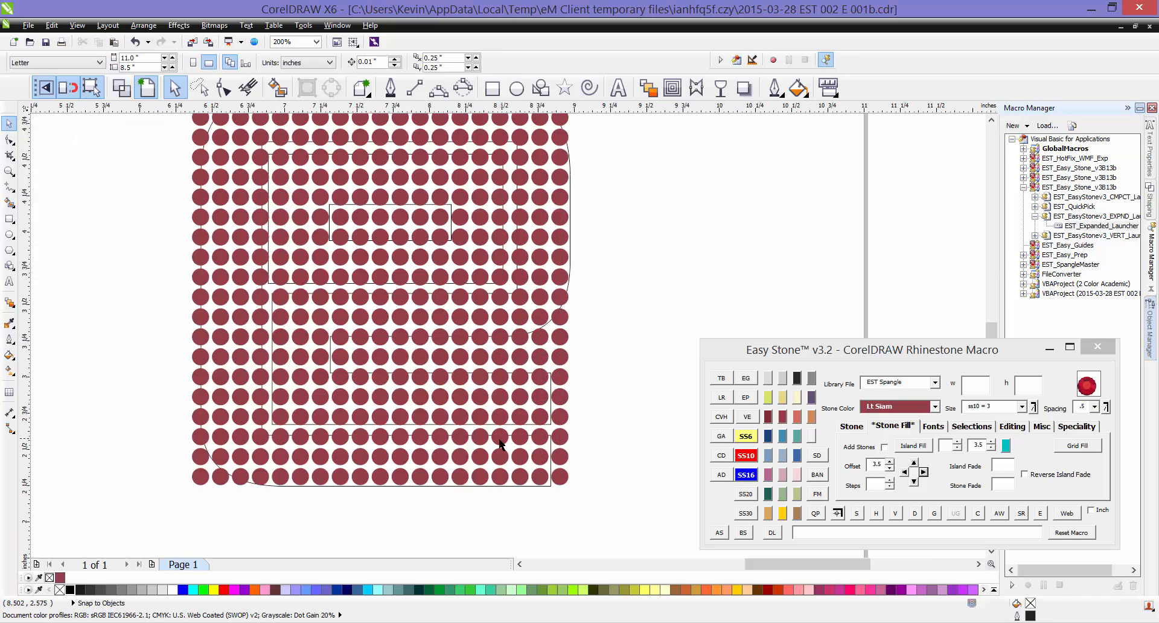
{"action": "left_click", "coordinate": [293, 484]}
{"action": "left_click", "coordinate": [378, 590]}
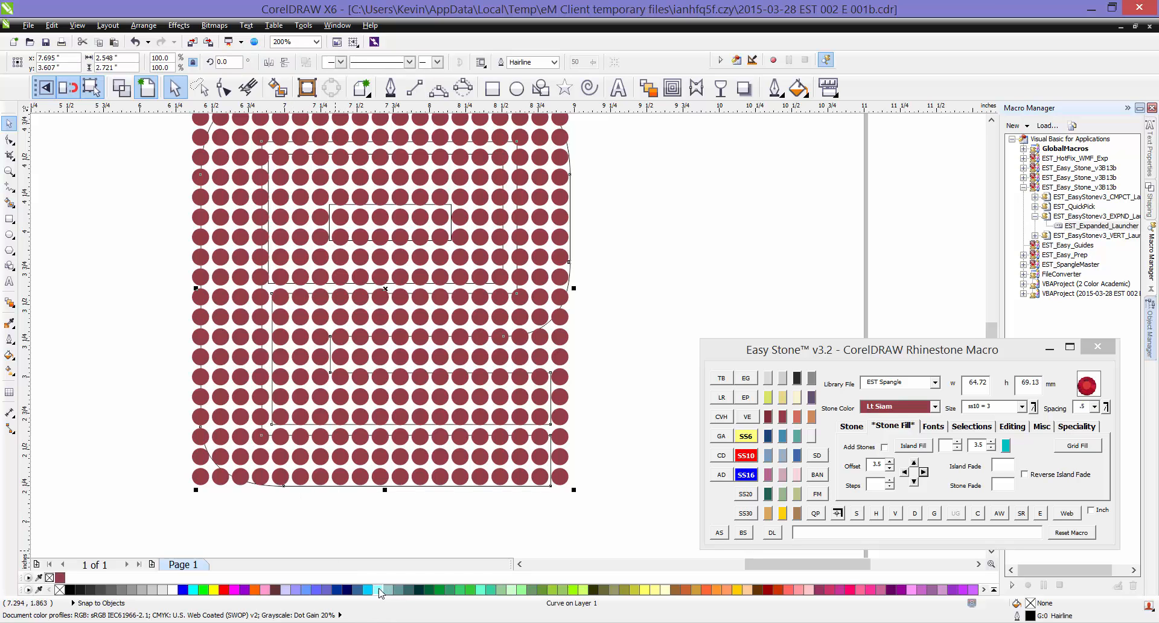
{"action": "left_click", "coordinate": [355, 520]}
- Examine how the stone rows and columns line up with the edges and gaps of the letter's lower bars
{"action": "scroll", "coordinate": [304, 450], "scroll_direction": "up", "scroll_amount": 1}
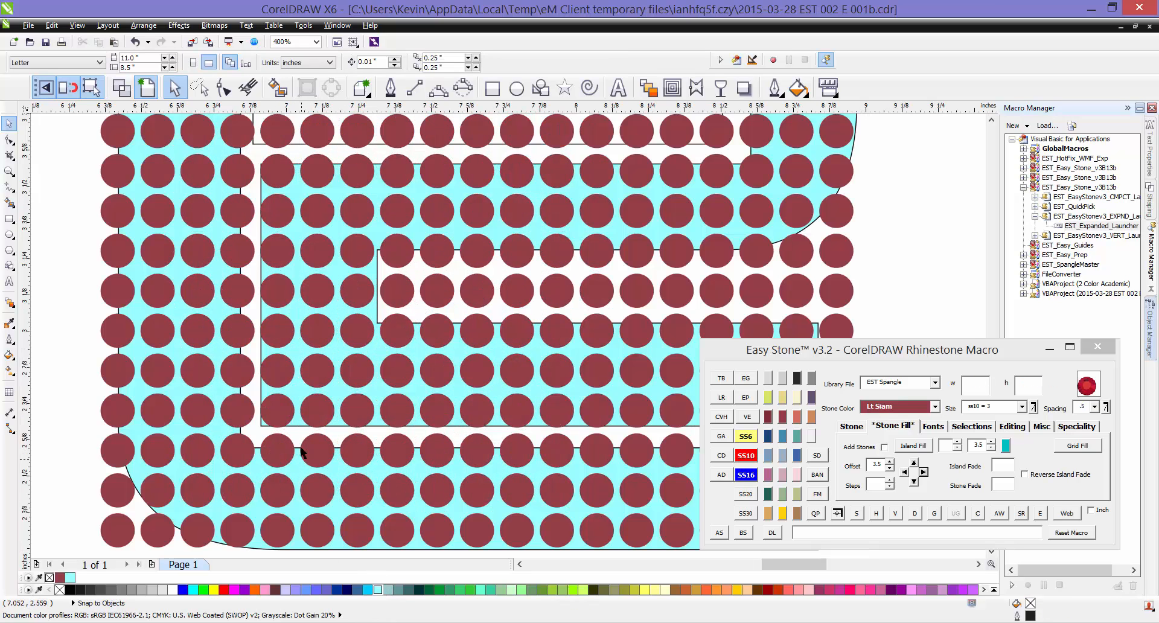
{"action": "scroll", "coordinate": [235, 266], "scroll_direction": "down", "scroll_amount": 1}
{"action": "scroll", "coordinate": [450, 380], "scroll_direction": "up", "scroll_amount": 1}
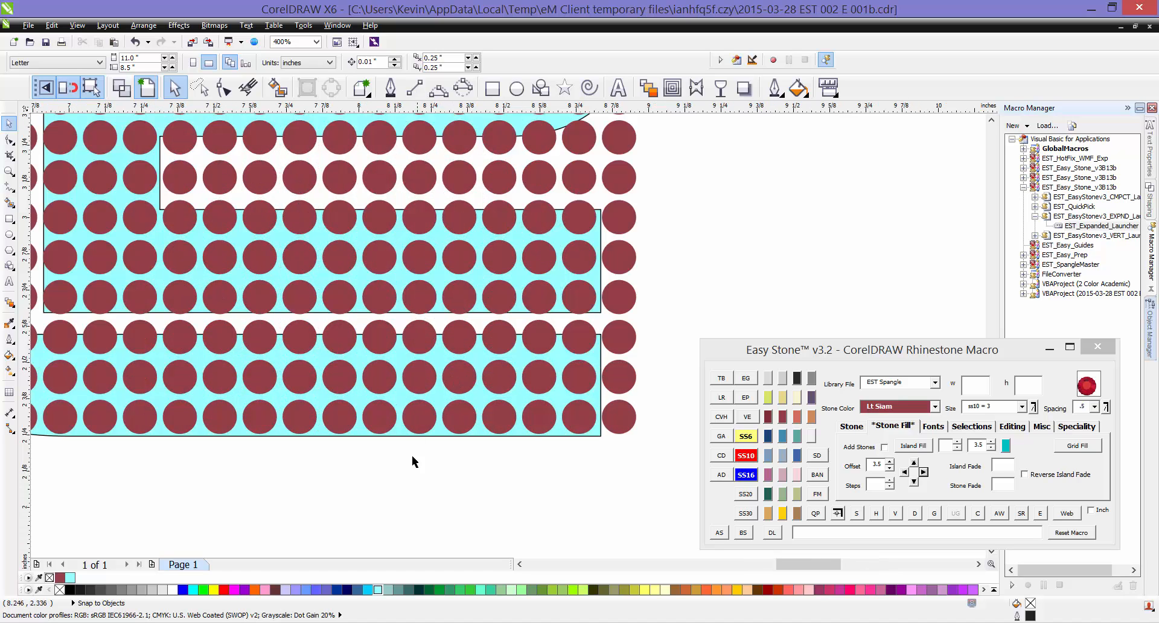
{"action": "scroll", "coordinate": [595, 450], "scroll_direction": "down", "scroll_amount": 1}
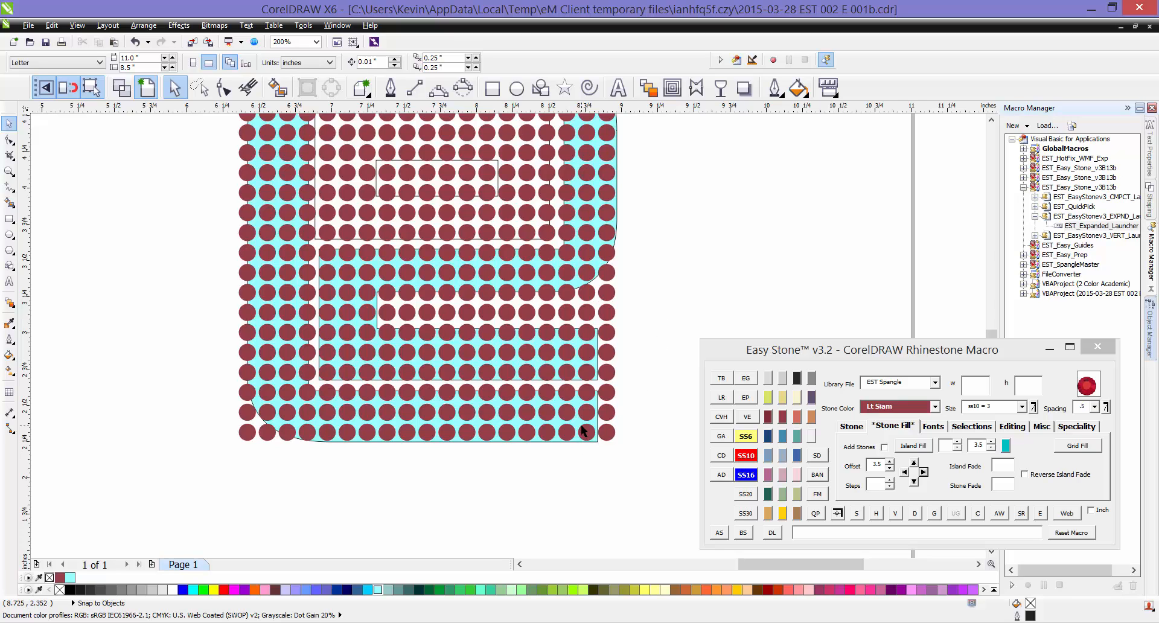
{"action": "scroll", "coordinate": [581, 426], "scroll_direction": "up", "scroll_amount": 1}
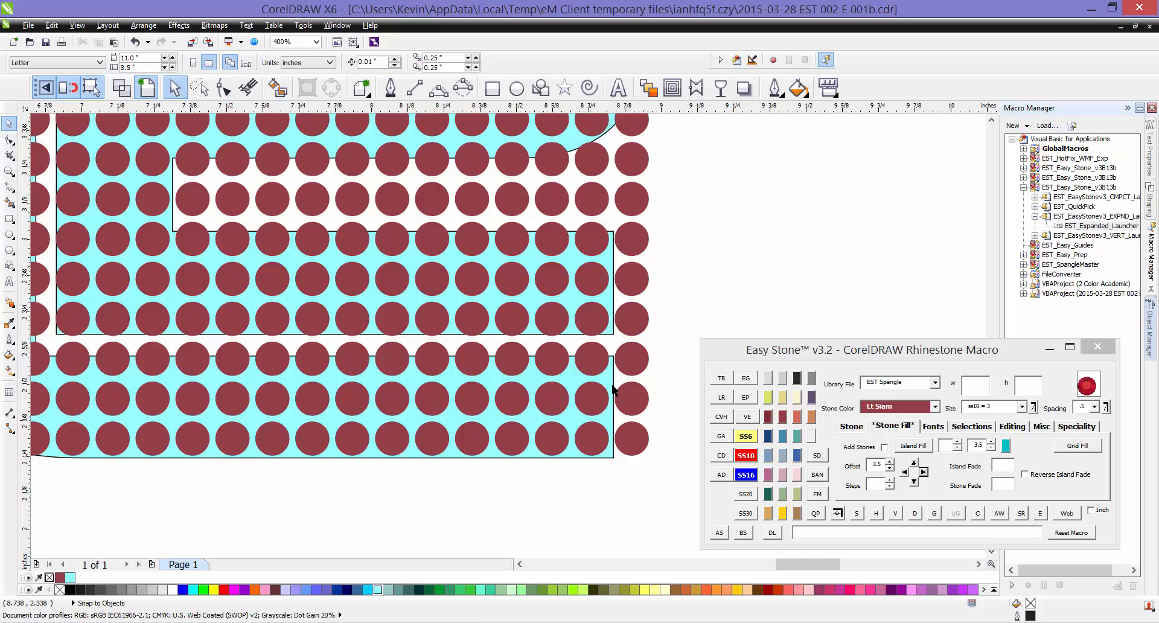
{"action": "scroll", "coordinate": [693, 319], "scroll_direction": "down", "scroll_amount": 1}
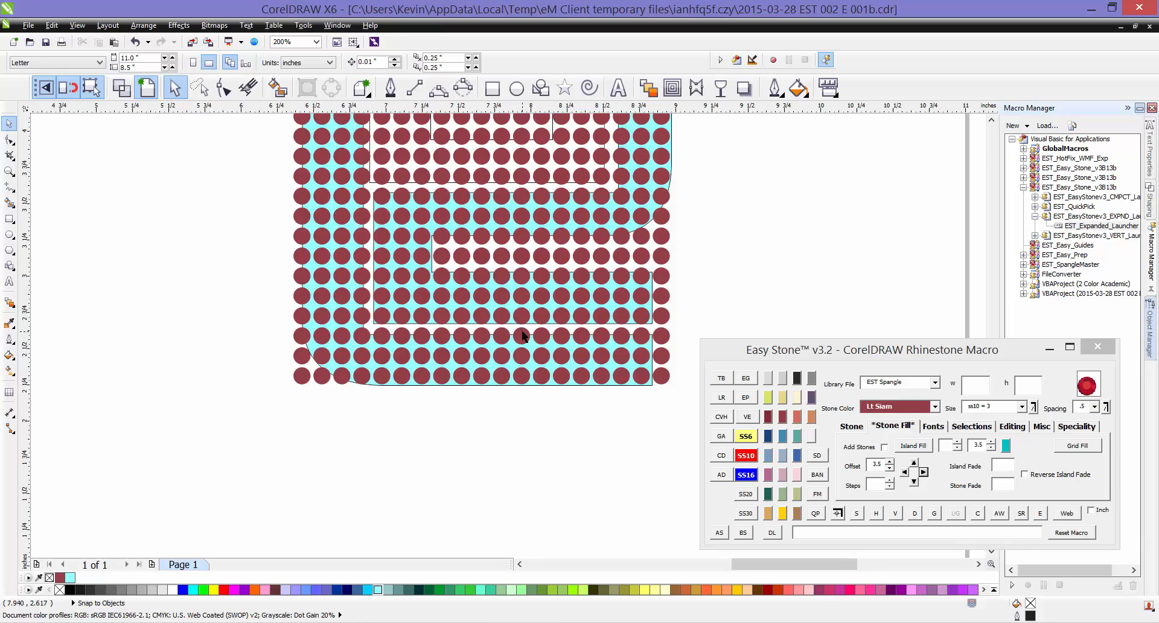
- Delete the stone row along the gap above the bottom bar and the stones in the lower vertical gap beside the stem
{"action": "left_click_drag", "start_coordinate": [689, 304], "coordinate": [351, 327]}
{"action": "left_click_drag", "start_coordinate": [354, 330], "coordinate": [350, 329]}
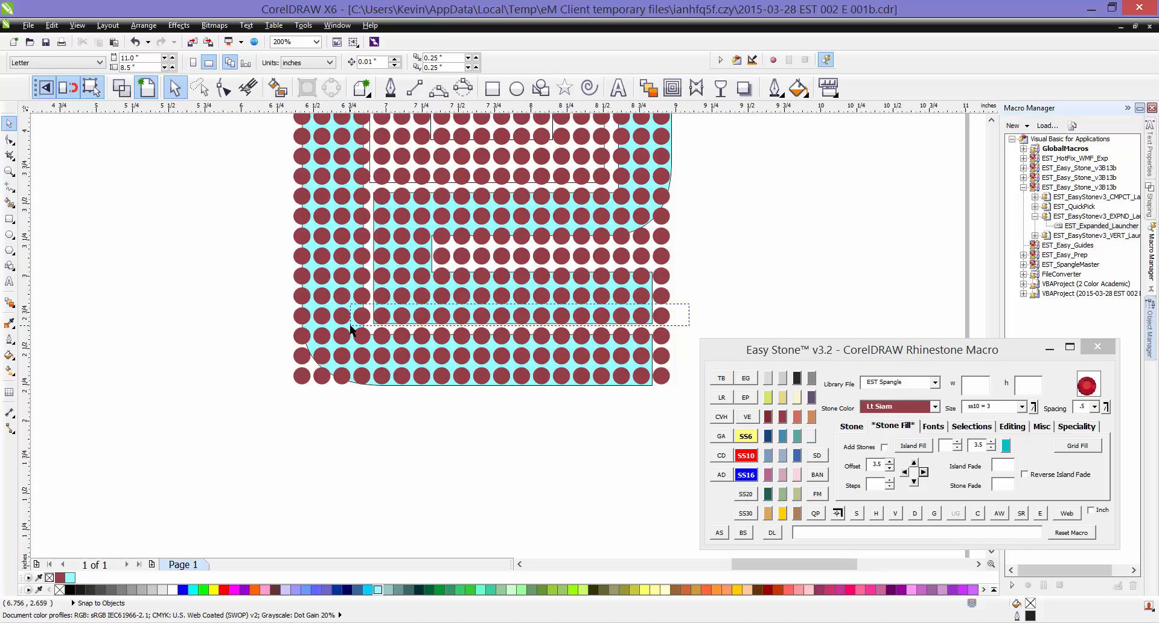
{"action": "key", "text": "Delete"}
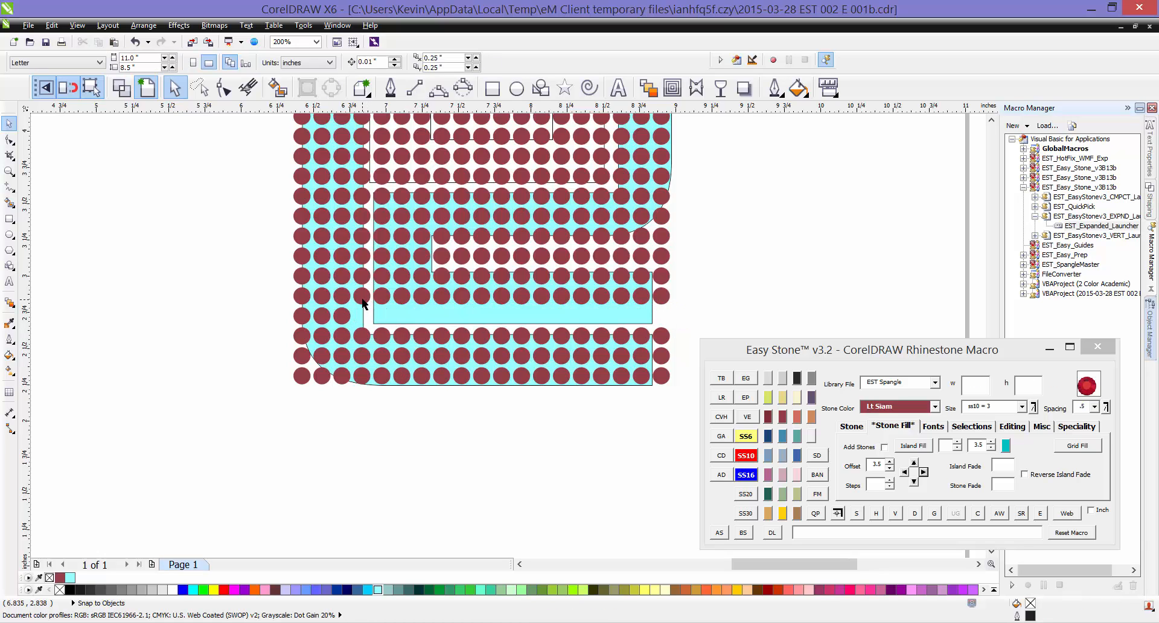
{"action": "left_click", "coordinate": [362, 297]}
{"action": "left_click_drag", "start_coordinate": [362, 296], "coordinate": [362, 256]}
{"action": "key", "text": "Escape"}
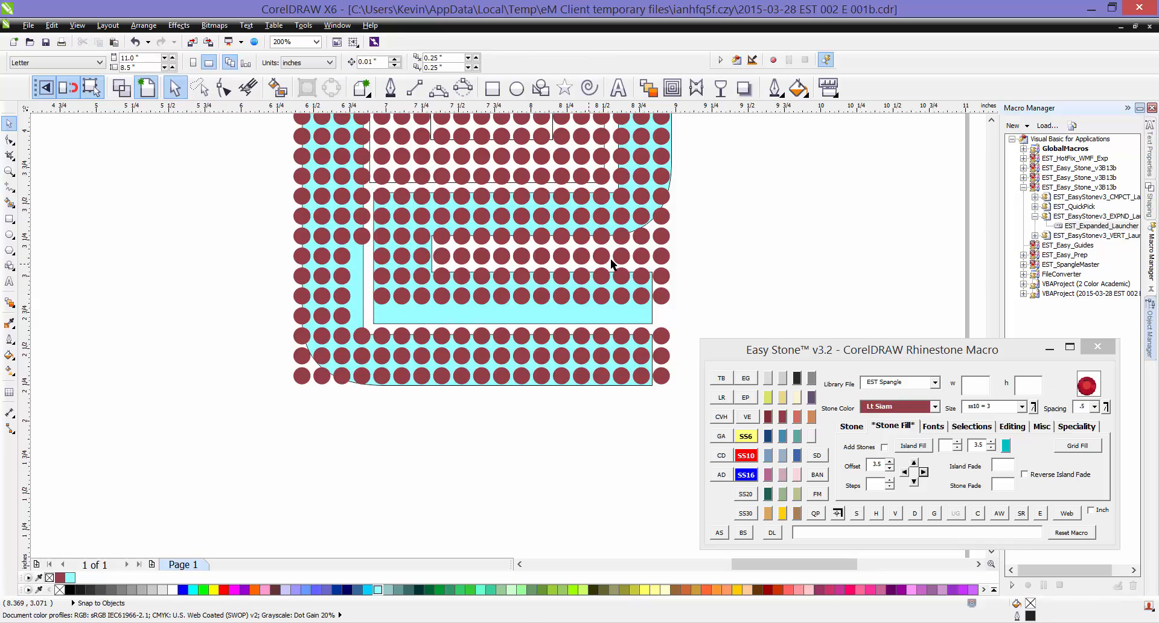
- Delete the stones in the open slot under the middle bar and the remaining stone in the adjoining vertical gap
{"action": "left_click", "coordinate": [660, 239]}
{"action": "key", "text": "Delete"}
{"action": "left_click", "coordinate": [642, 237]}
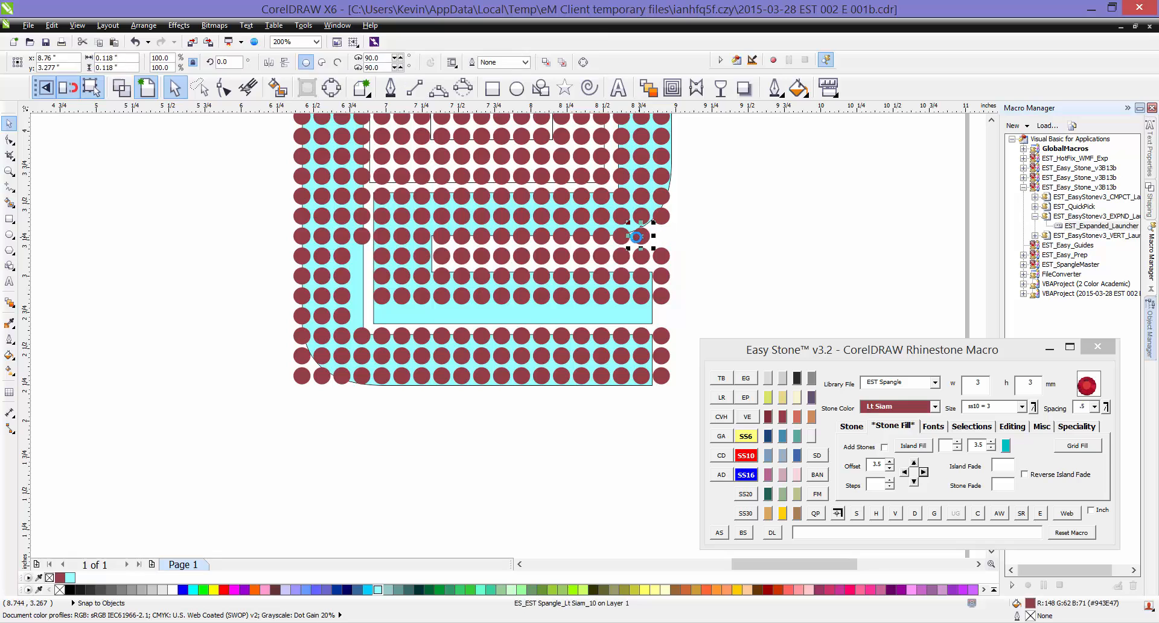
{"action": "key", "text": "Delete"}
{"action": "left_click", "coordinate": [623, 238]}
{"action": "left_click", "coordinate": [695, 232]}
{"action": "left_click_drag", "start_coordinate": [694, 227], "coordinate": [433, 244]}
{"action": "key", "text": "Delete"}
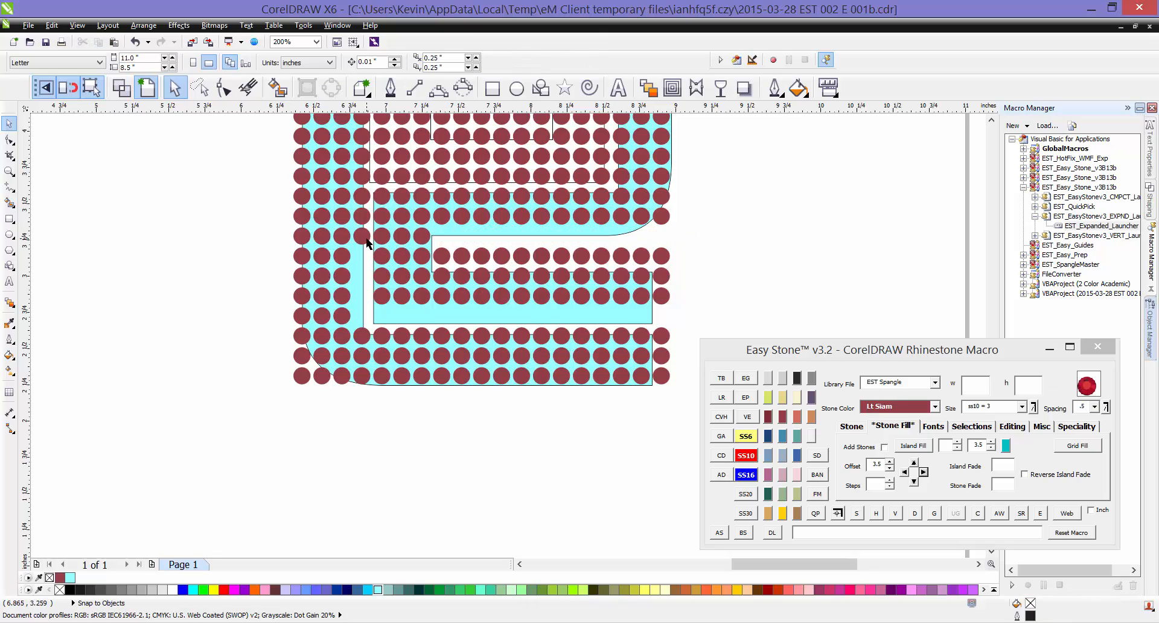
{"action": "key", "text": "Delete"}
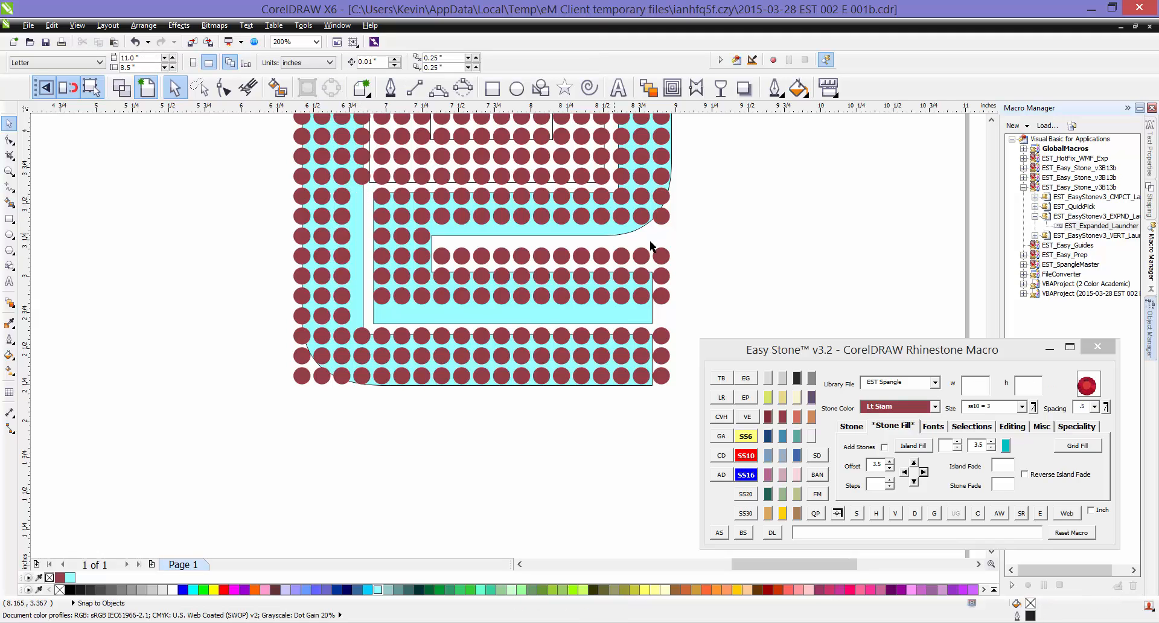
- Fill the inner rectangular shape around the letter's counter with light cyan
{"action": "scroll", "coordinate": [546, 157], "scroll_direction": "down", "scroll_amount": 1}
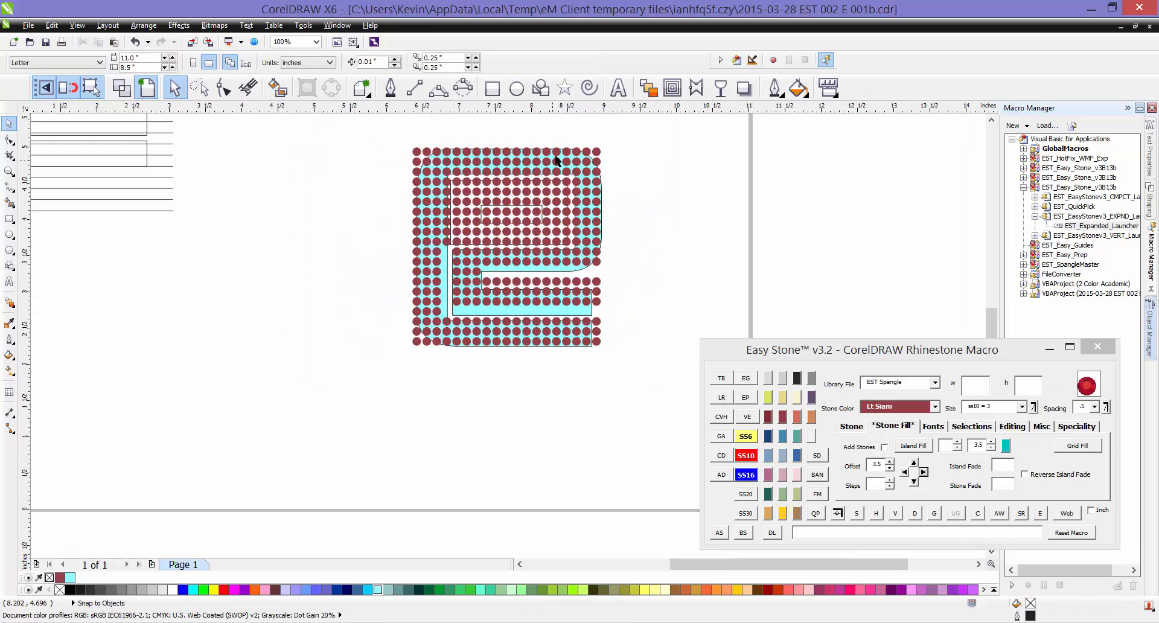
{"action": "scroll", "coordinate": [552, 155], "scroll_direction": "up", "scroll_amount": 1}
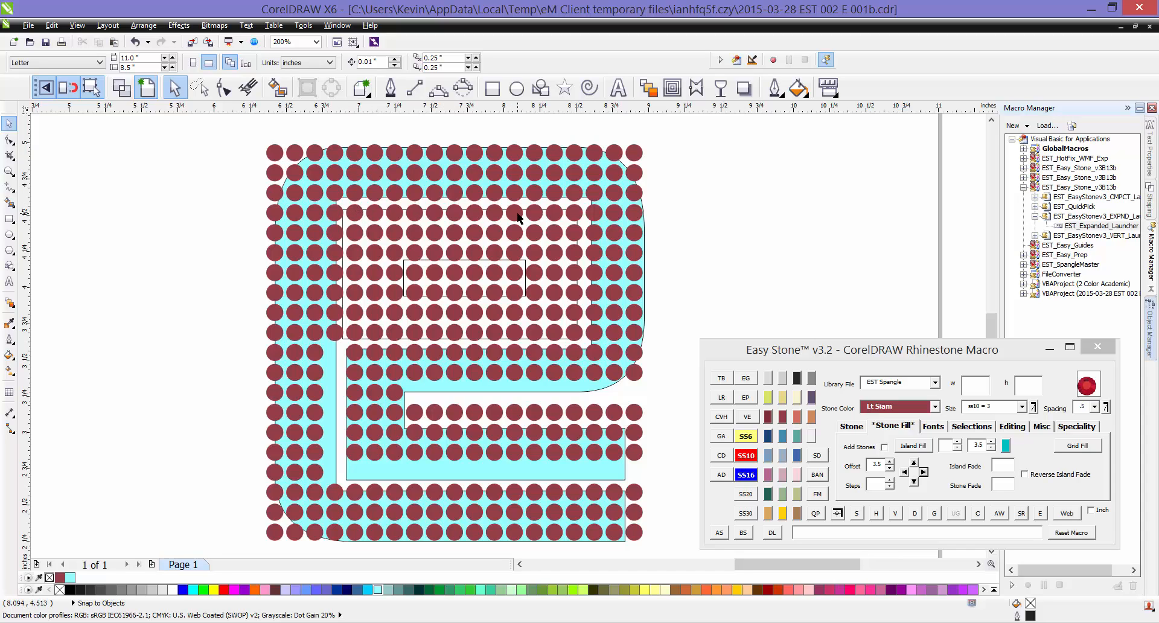
{"action": "left_click", "coordinate": [406, 268]}
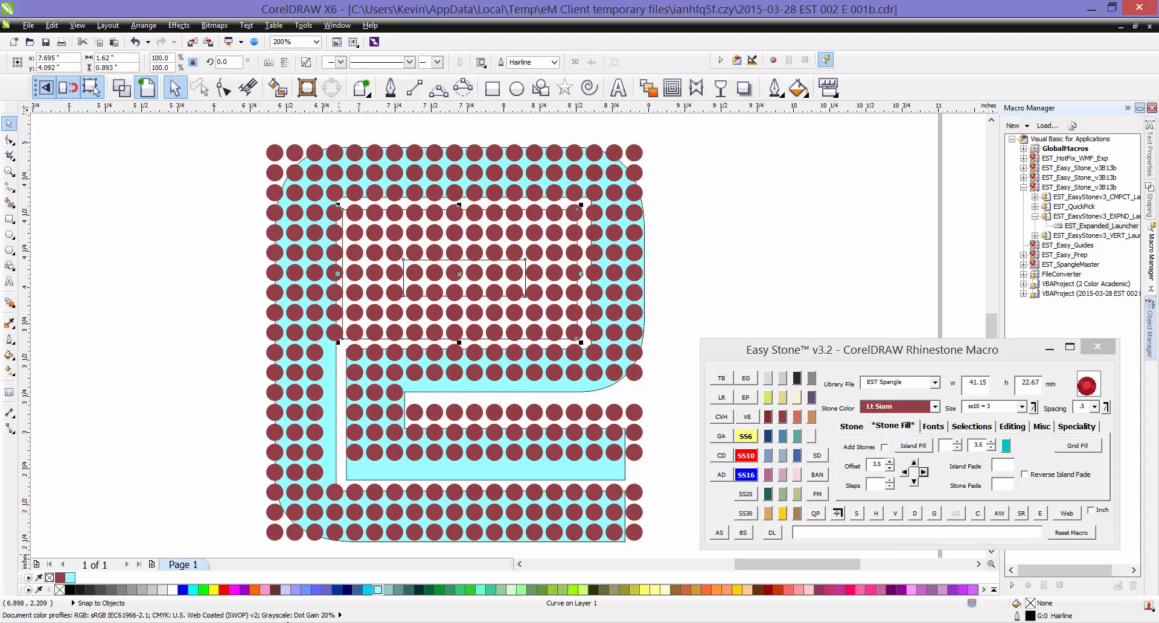
{"action": "left_click", "coordinate": [70, 578]}
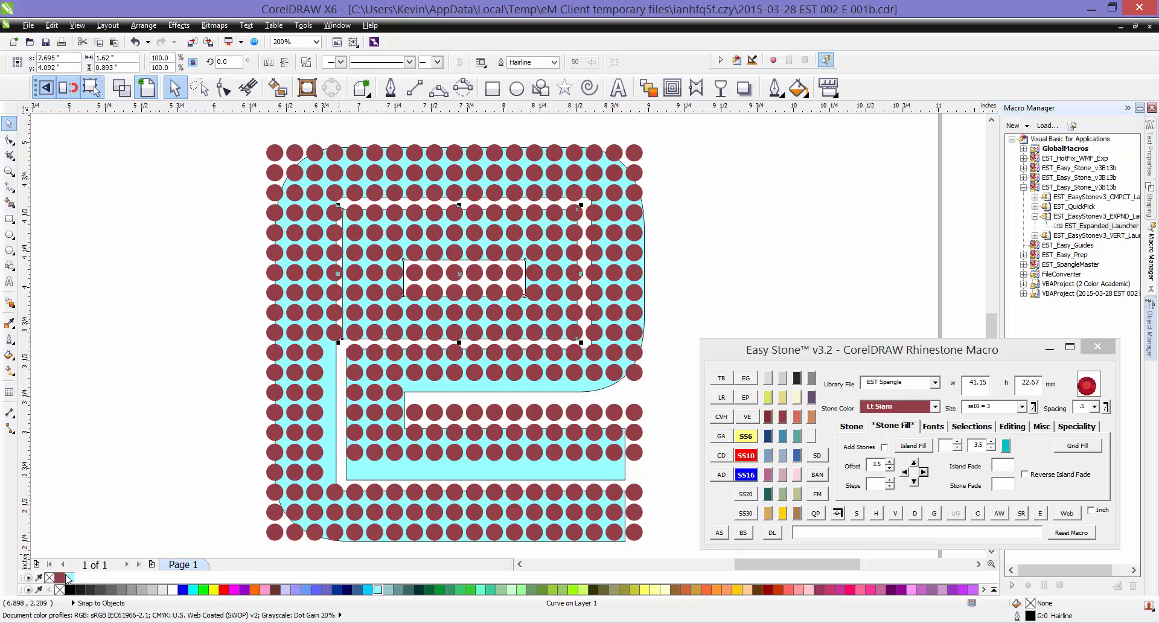
{"action": "left_click", "coordinate": [194, 305]}
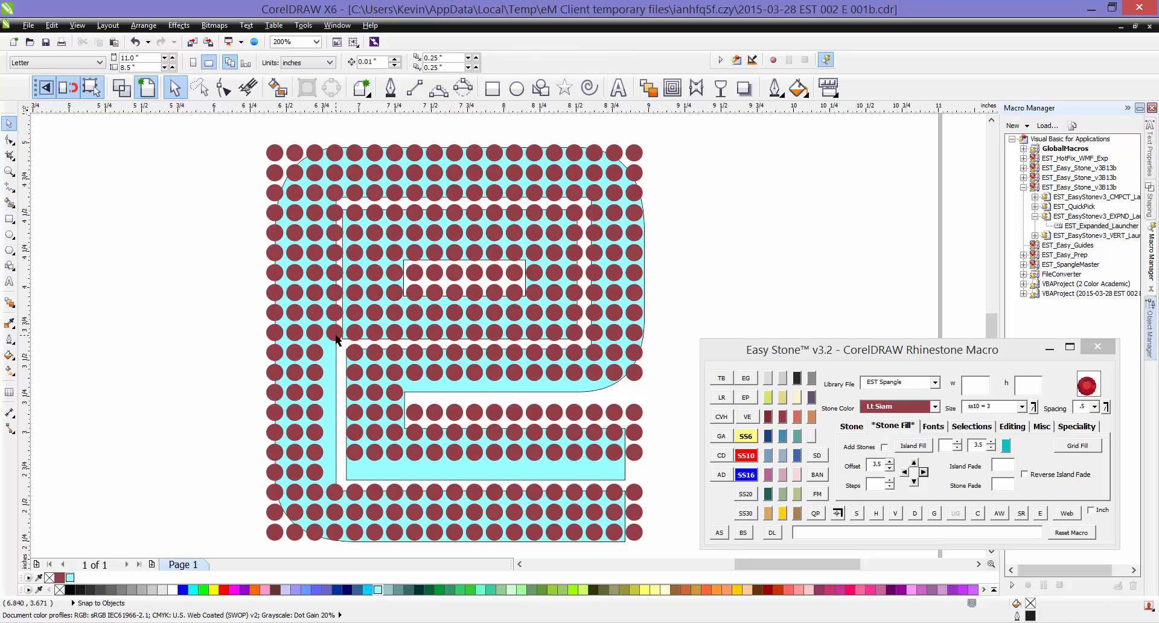
- Delete the column of stones in the upper vertical gap between the stem and the inner shape
{"action": "left_click_drag", "start_coordinate": [337, 340], "coordinate": [335, 222]}
{"action": "left_click", "coordinate": [215, 450]}
{"action": "left_click", "coordinate": [202, 275]}
{"action": "key", "text": "Delete"}
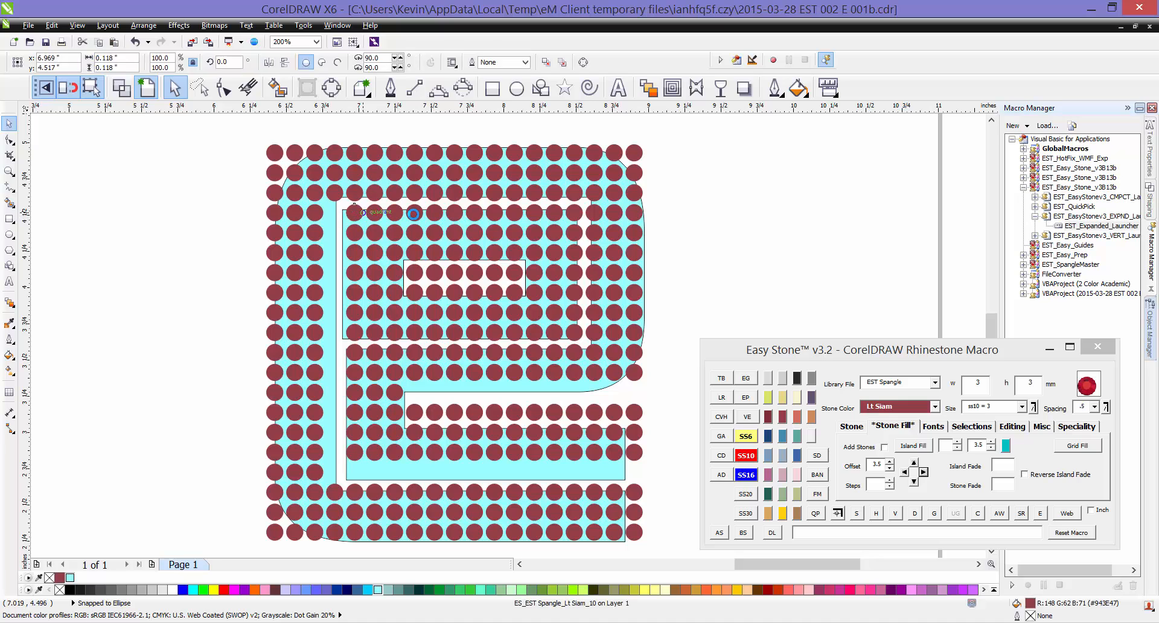
- Delete the top stone row of the inner shape and the stones in its upper-right corner
{"action": "left_click", "coordinate": [574, 225]}
{"action": "key", "text": "Delete"}
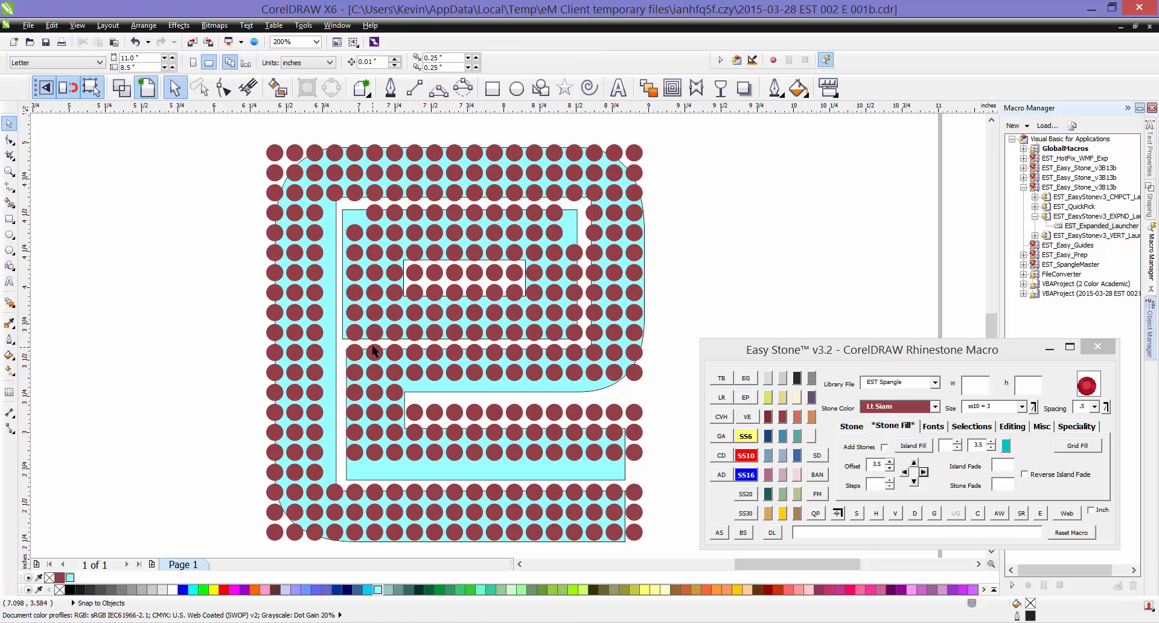
{"action": "left_click", "coordinate": [373, 211]}
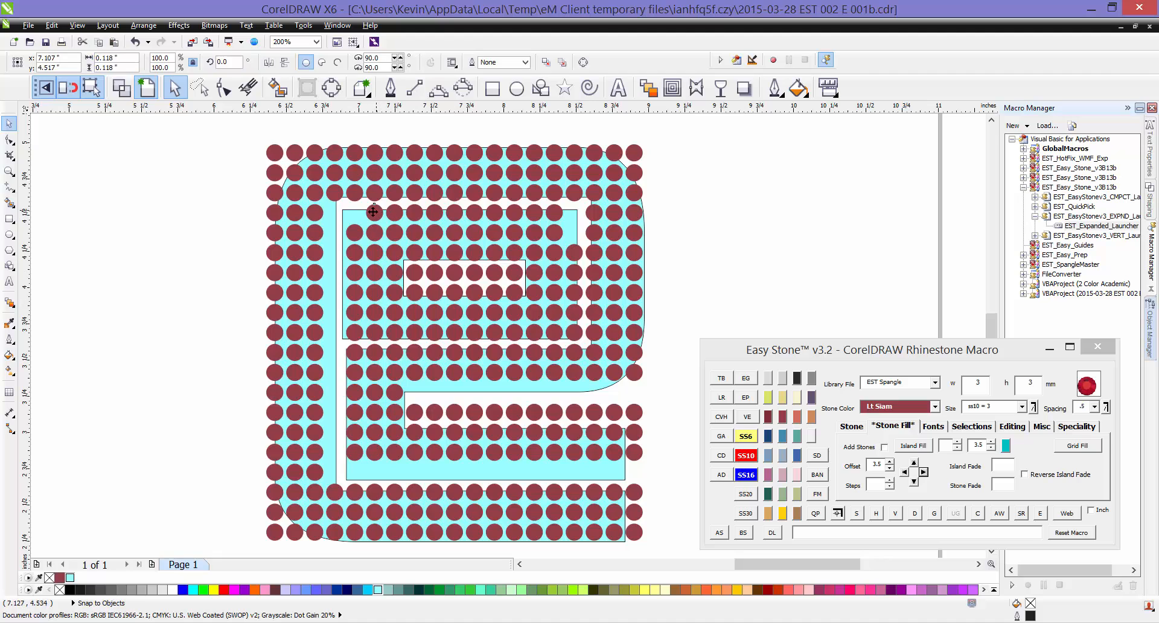
{"action": "left_click", "coordinate": [344, 203]}
{"action": "left_click_drag", "start_coordinate": [351, 204], "coordinate": [568, 233]}
{"action": "key", "text": "Delete"}
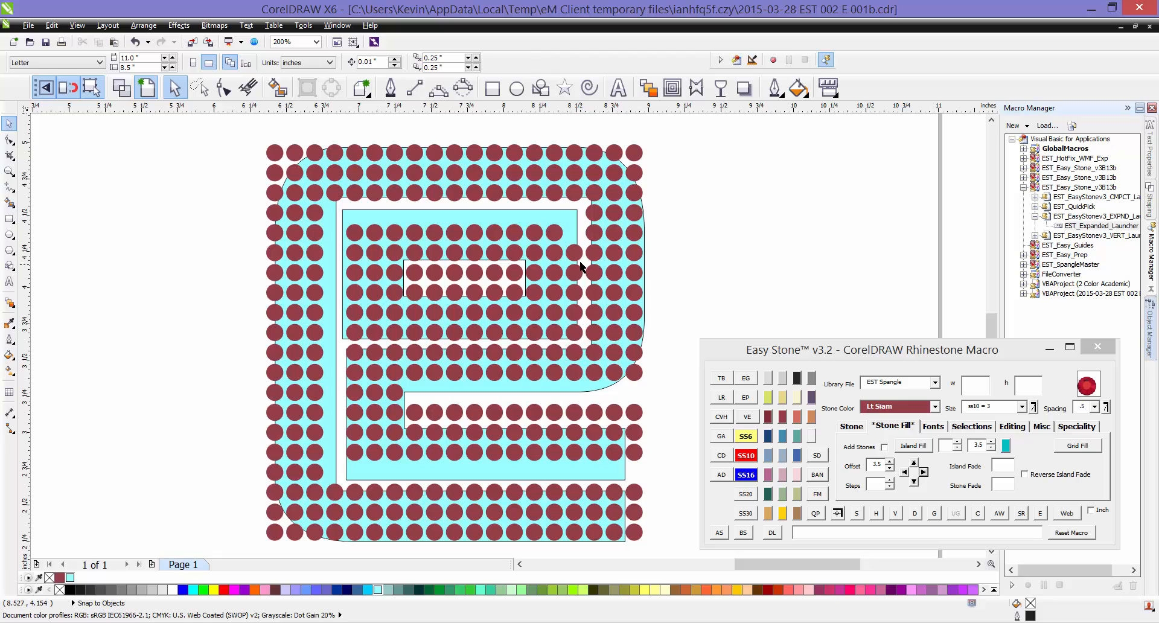
- Delete the remaining stones down the inner shape's right edge and the end stone of the row below the counter
{"action": "left_click", "coordinate": [570, 252]}
{"action": "key", "text": "Delete"}
{"action": "left_click", "coordinate": [574, 271]}
{"action": "key", "text": "Delete"}
{"action": "left_click", "coordinate": [577, 291]}
{"action": "key", "text": "Delete"}
{"action": "left_click", "coordinate": [553, 311]}
{"action": "key", "text": "Delete"}
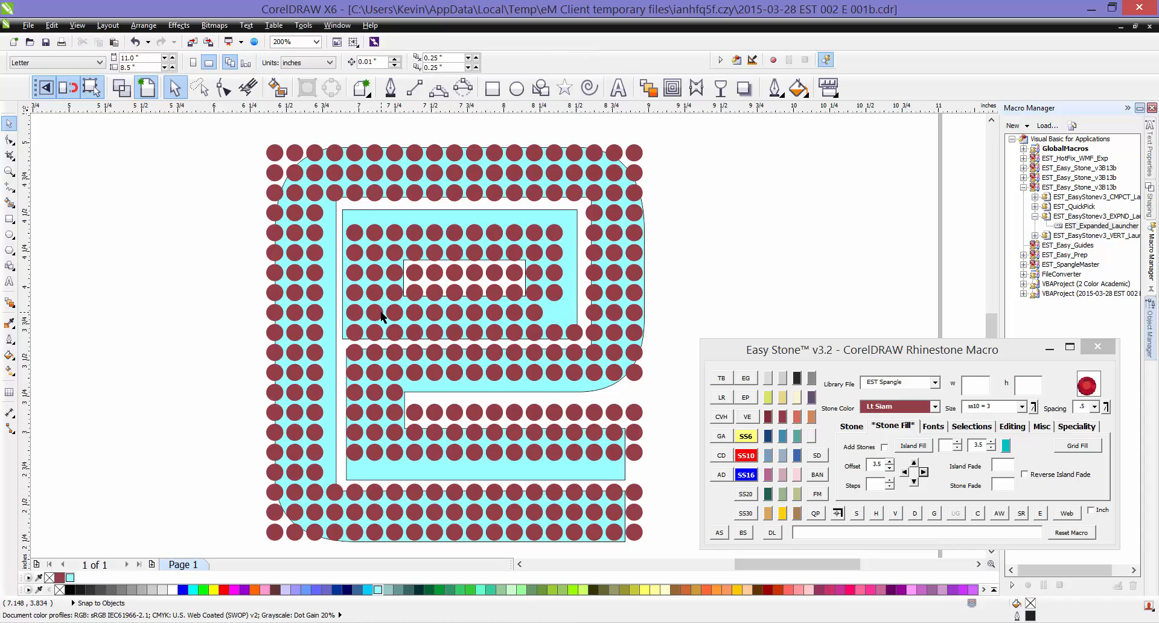
- Delete the rest of the stone row between the counter and the inner shape's bottom row
{"action": "left_click", "coordinate": [356, 315]}
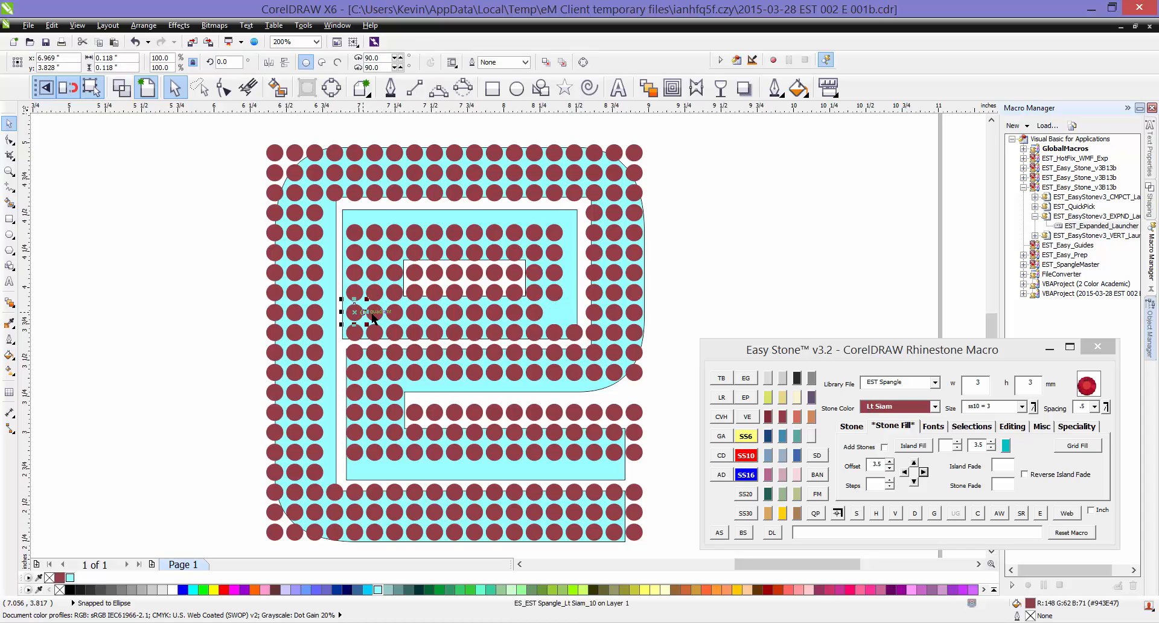
{"action": "key", "text": "Delete"}
{"action": "left_click", "coordinate": [374, 314]}
{"action": "key", "text": "Delete"}
{"action": "left_click", "coordinate": [394, 313]}
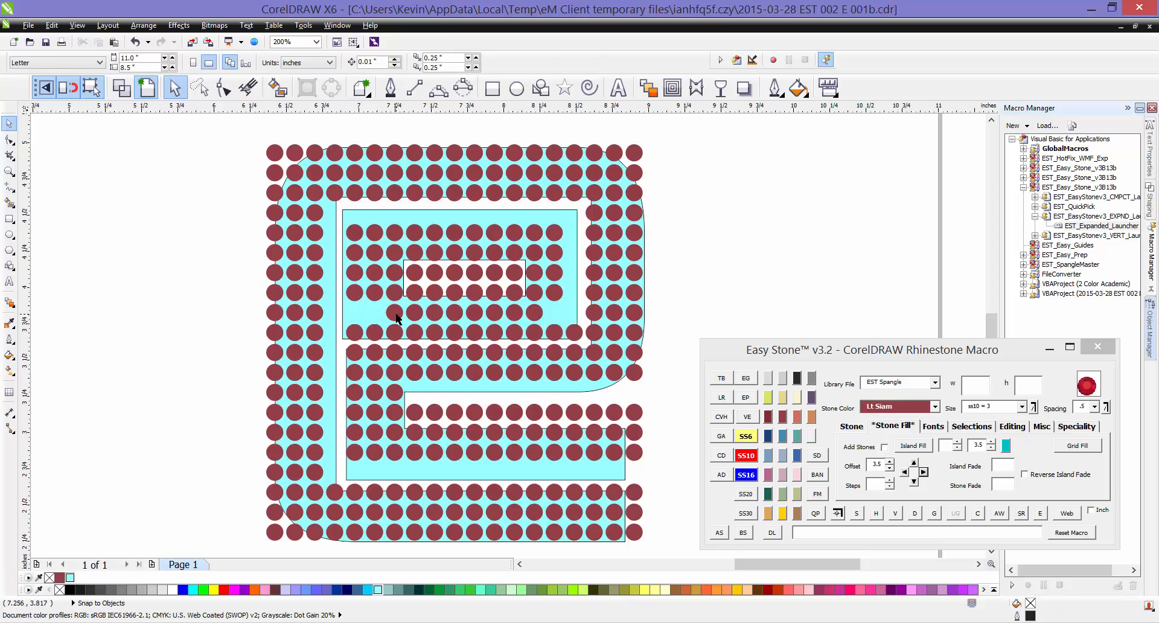
{"action": "key", "text": "Delete"}
{"action": "left_click", "coordinate": [414, 312]}
{"action": "key", "text": "Delete"}
{"action": "left_click", "coordinate": [436, 314]}
{"action": "key", "text": "Delete"}
{"action": "left_click", "coordinate": [454, 313]}
{"action": "key", "text": "Delete"}
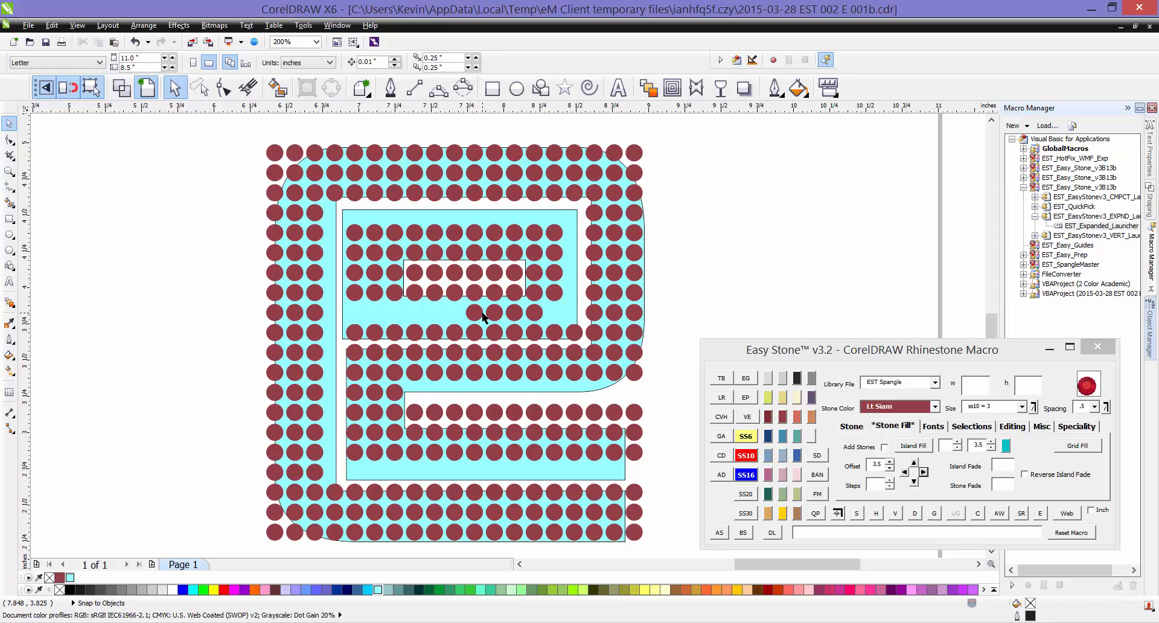
{"action": "left_click", "coordinate": [494, 314]}
{"action": "key", "text": "Delete"}
{"action": "left_click", "coordinate": [514, 314]}
{"action": "key", "text": "Delete"}
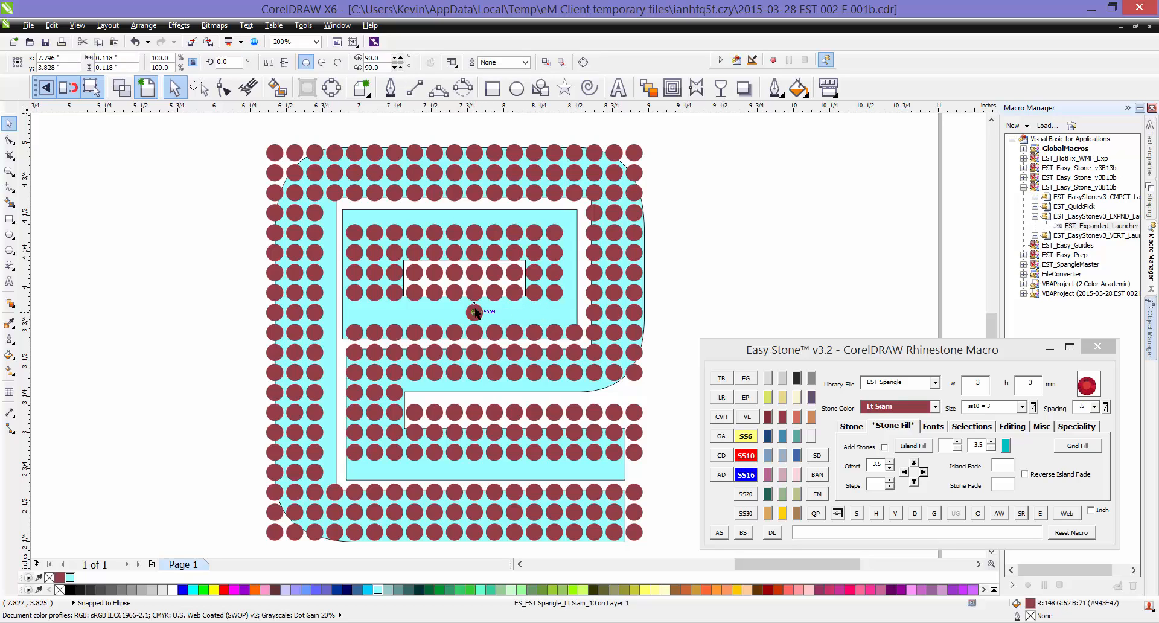
{"action": "scroll", "coordinate": [484, 309], "scroll_direction": "down", "scroll_amount": 1}
{"action": "scroll", "coordinate": [558, 241], "scroll_direction": "up", "scroll_amount": 1}
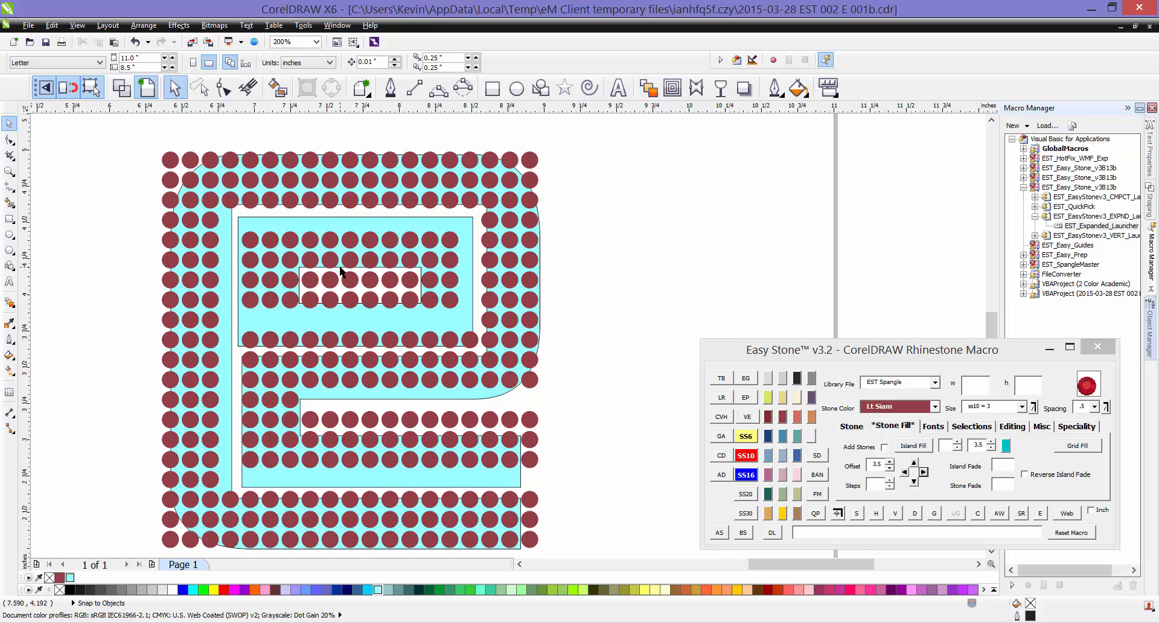
- Delete the stones inside the counter opening and those in the row directly above it
{"action": "scroll", "coordinate": [342, 272], "scroll_direction": "up", "scroll_amount": 1}
{"action": "left_click", "coordinate": [323, 261]}
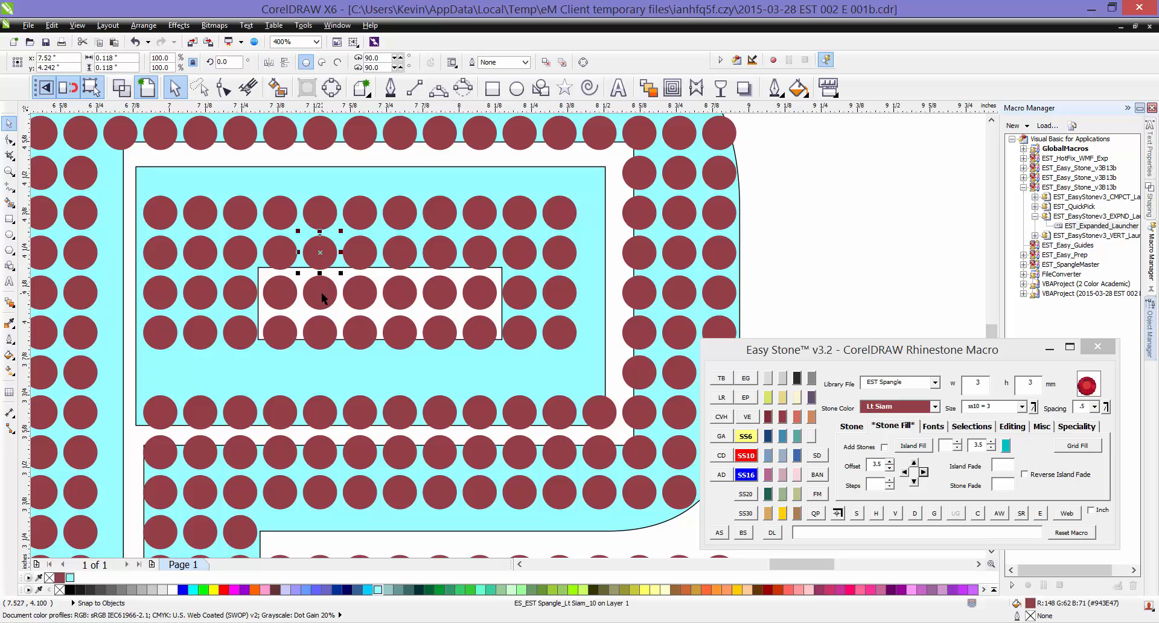
{"action": "key", "text": "Delete"}
{"action": "left_click_drag", "start_coordinate": [298, 273], "coordinate": [380, 311]}
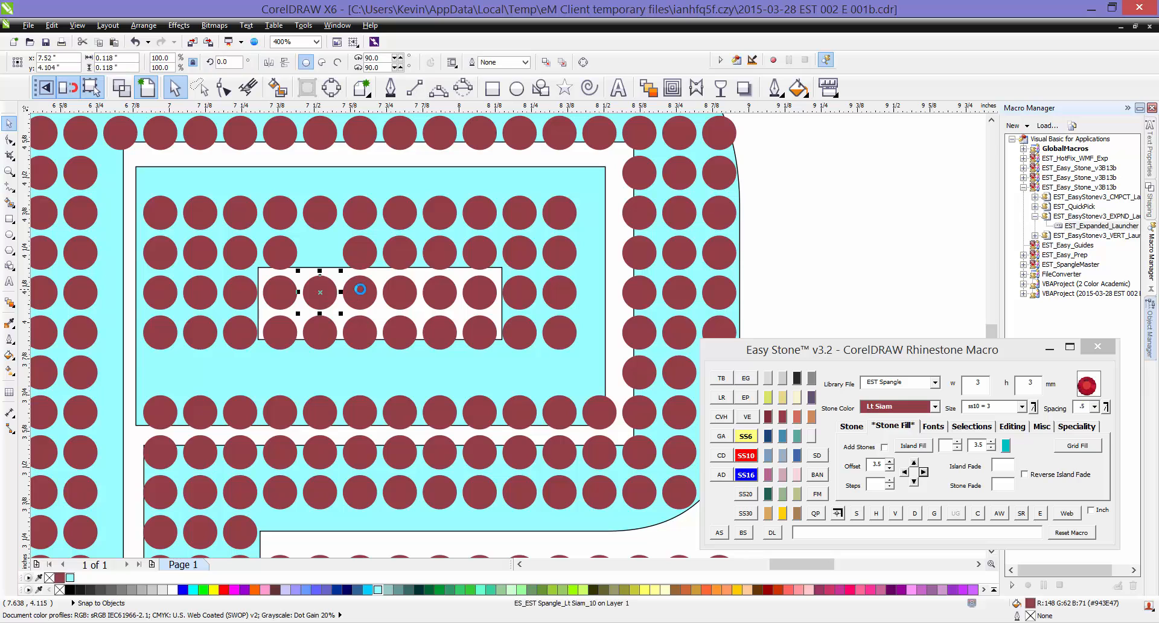
{"action": "key", "text": "Delete"}
{"action": "left_click", "coordinate": [481, 300]}
{"action": "key", "text": "Delete"}
{"action": "left_click", "coordinate": [439, 260]}
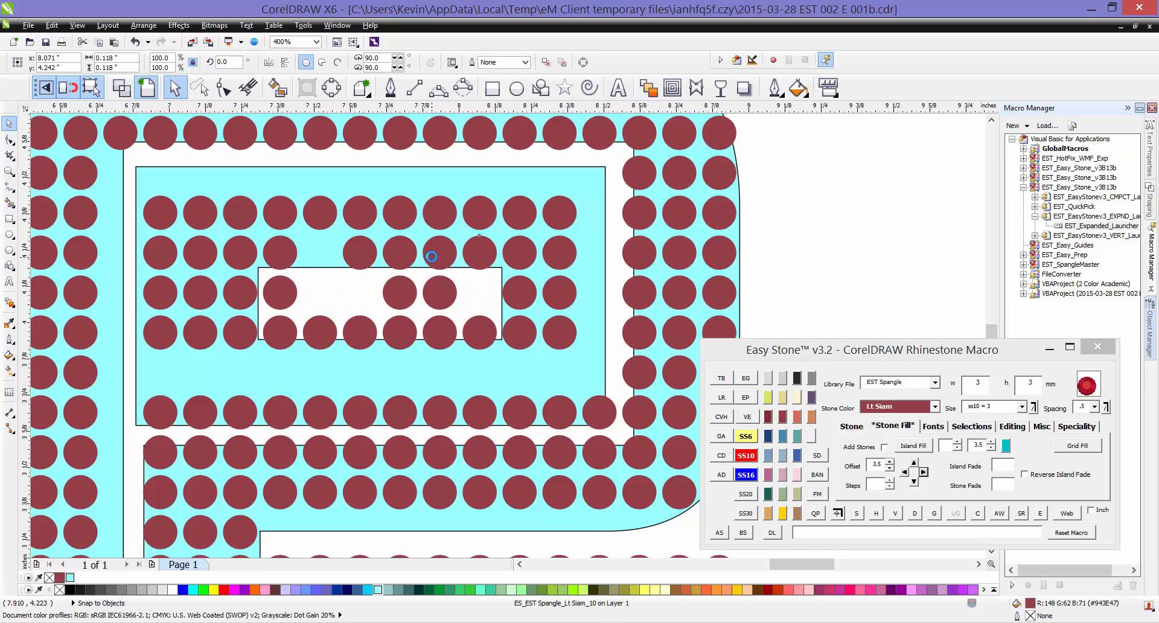
{"action": "key", "text": "Delete"}
{"action": "left_click", "coordinate": [479, 254]}
{"action": "key", "text": "Delete"}
{"action": "left_click", "coordinate": [440, 296]}
{"action": "key", "text": "Delete"}
{"action": "left_click", "coordinate": [400, 293]}
{"action": "key", "text": "Delete"}
{"action": "left_click", "coordinate": [399, 252]}
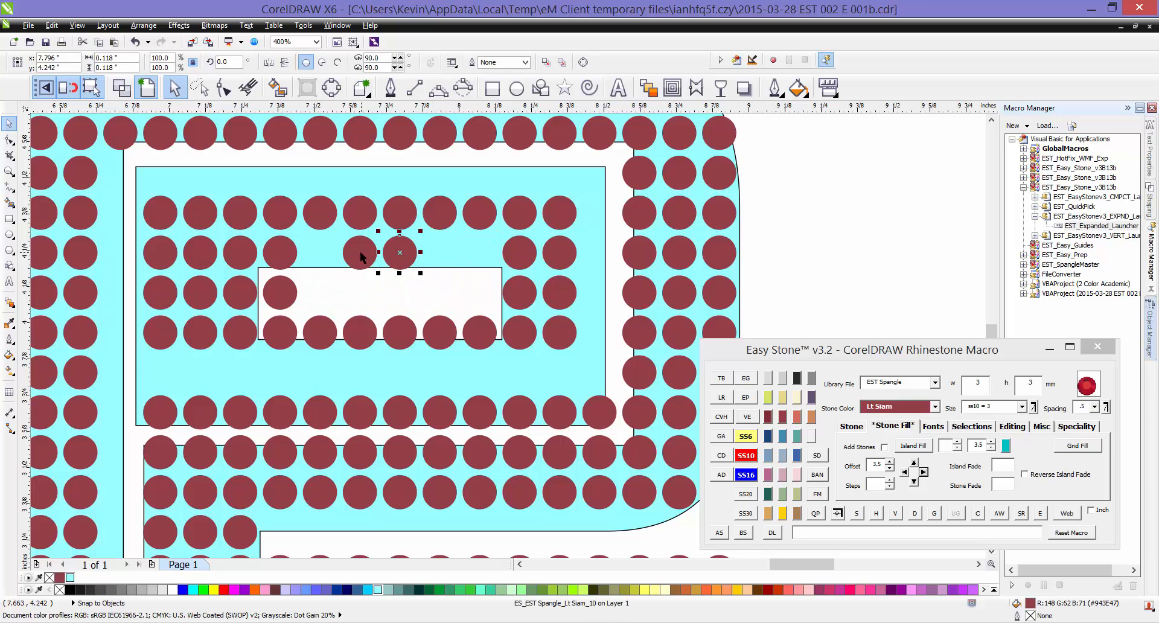
{"action": "key", "text": "Delete"}
{"action": "left_click", "coordinate": [360, 252]}
{"action": "key", "text": "Delete"}
{"action": "left_click", "coordinate": [284, 260]}
{"action": "key", "text": "Delete"}
{"action": "left_click", "coordinate": [279, 294]}
{"action": "key", "text": "Delete"}
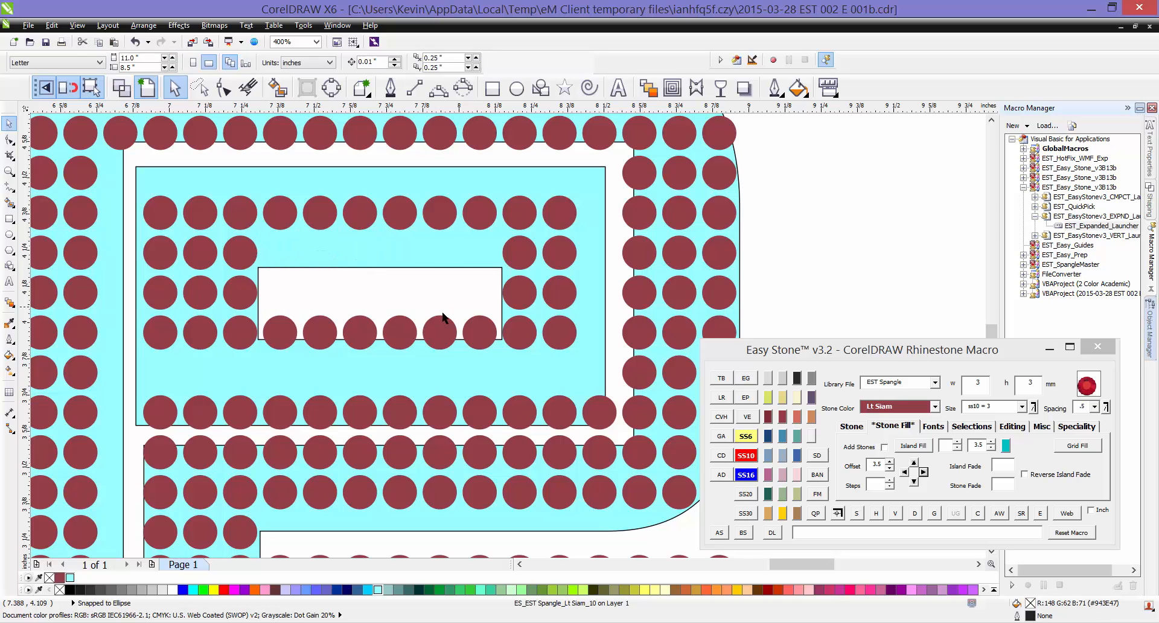
- Add two stones above the one at the counter's lower-right corner using the upward offset of 3.5
{"action": "left_click", "coordinate": [486, 327]}
{"action": "left_click", "coordinate": [914, 463]}
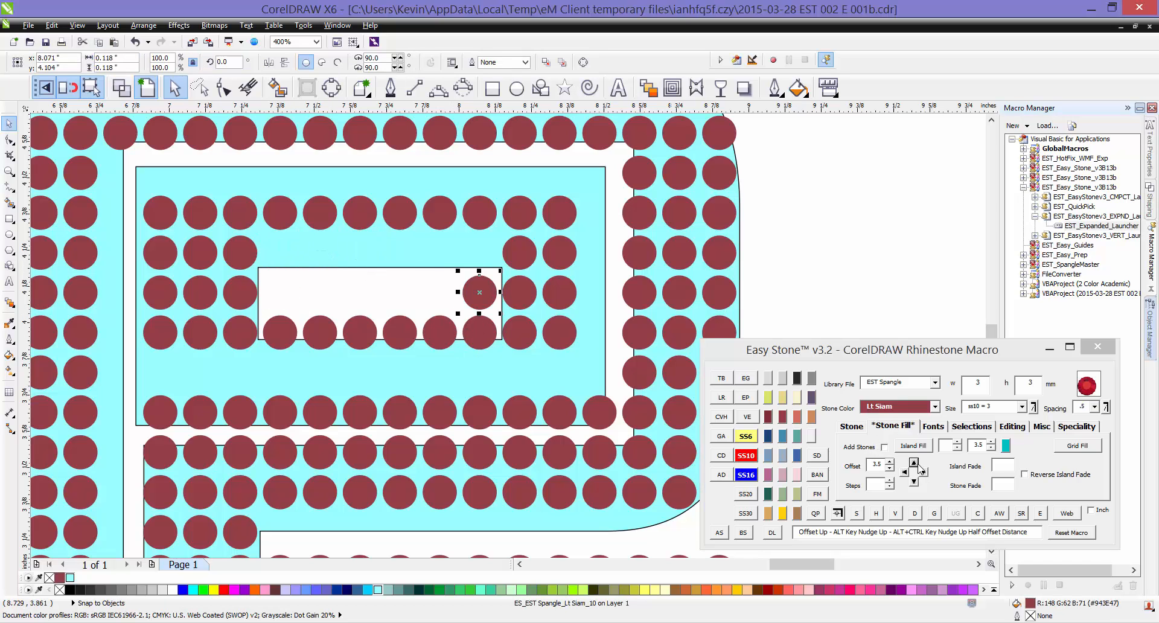
{"action": "left_click", "coordinate": [914, 464]}
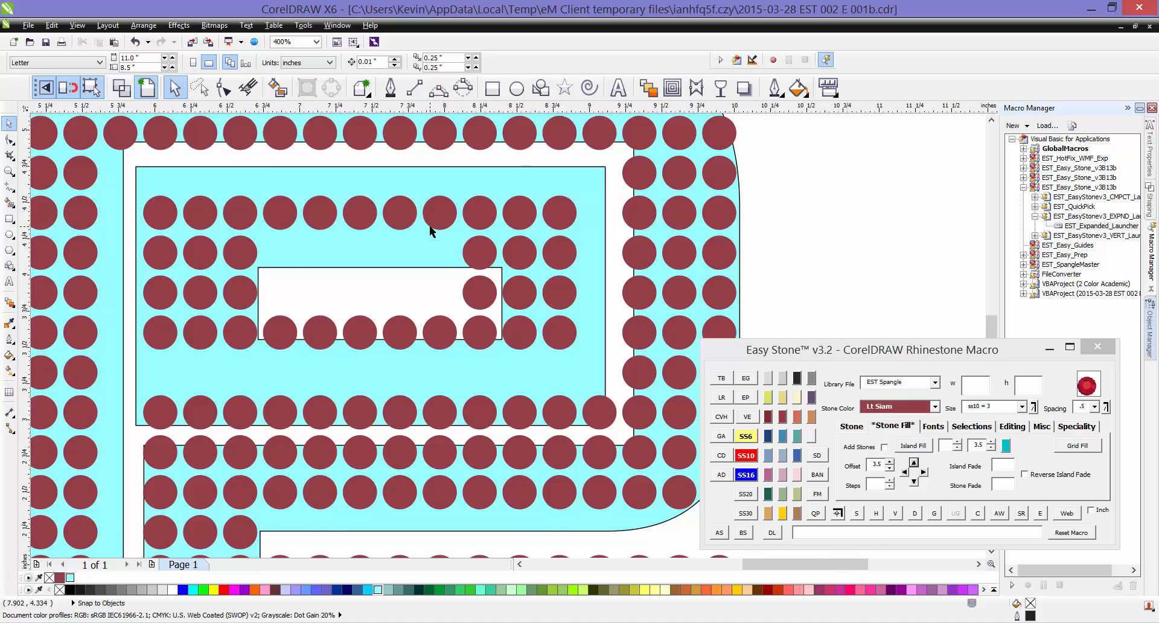
- Duplicate the letter's upper five stone rows and place the copy one row higher, snapped to the grid
{"action": "scroll", "coordinate": [430, 227], "scroll_direction": "down", "scroll_amount": 2}
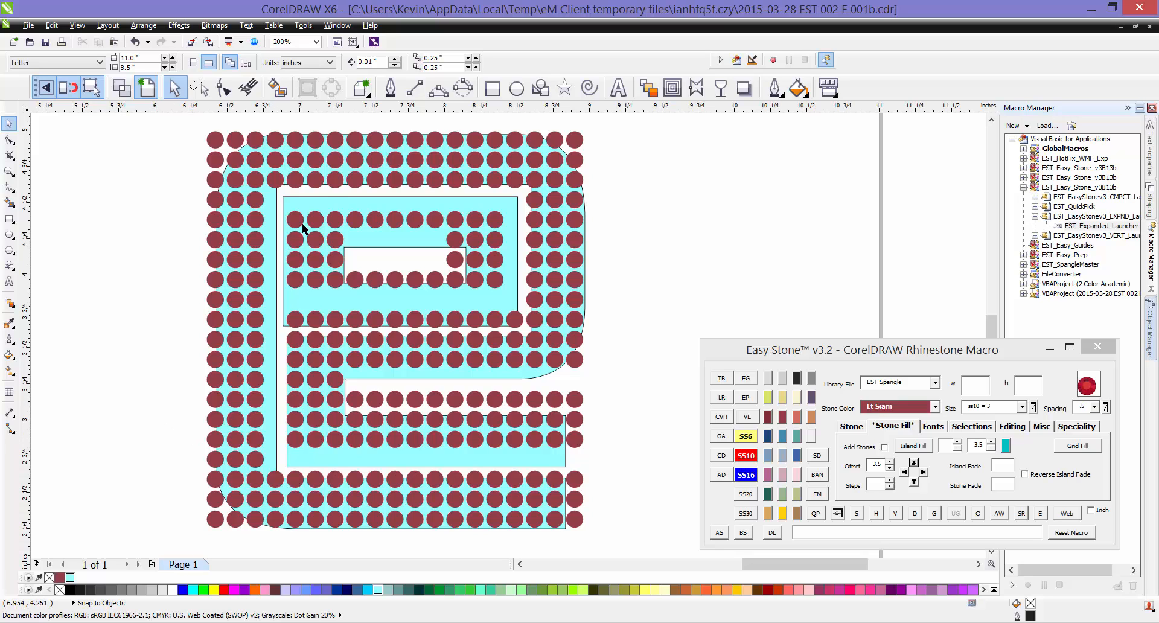
{"action": "scroll", "coordinate": [287, 231], "scroll_direction": "down", "scroll_amount": 2}
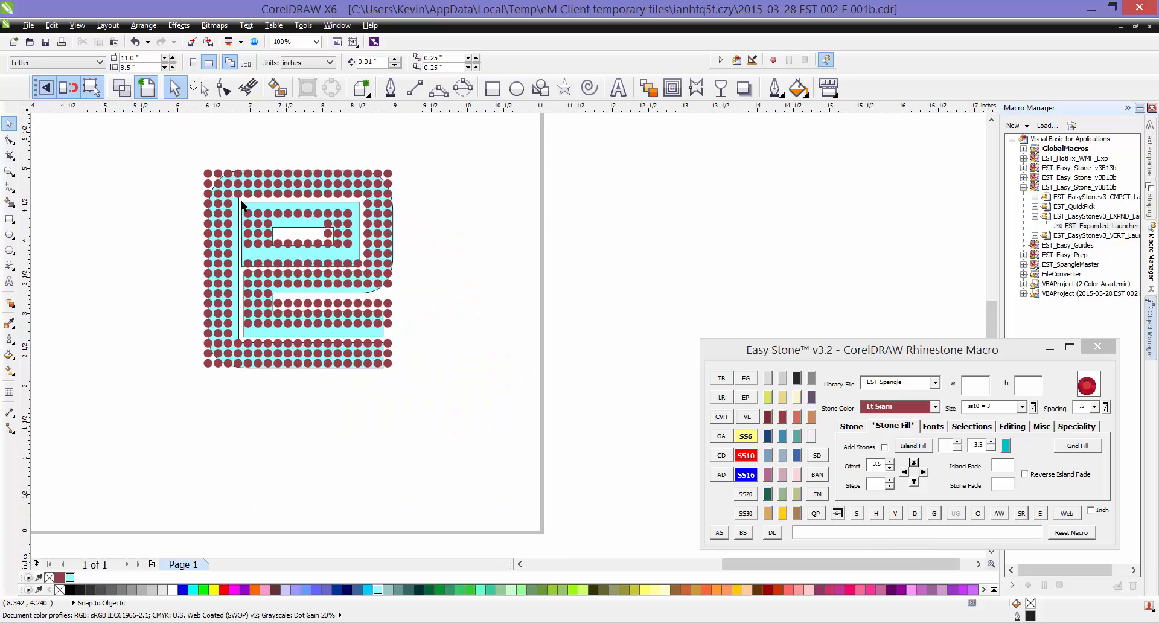
{"action": "scroll", "coordinate": [208, 199], "scroll_direction": "up", "scroll_amount": 2}
{"action": "left_click_drag", "start_coordinate": [509, 225], "coordinate": [606, 202]}
{"action": "scroll", "coordinate": [535, 219], "scroll_direction": "up", "scroll_amount": 1}
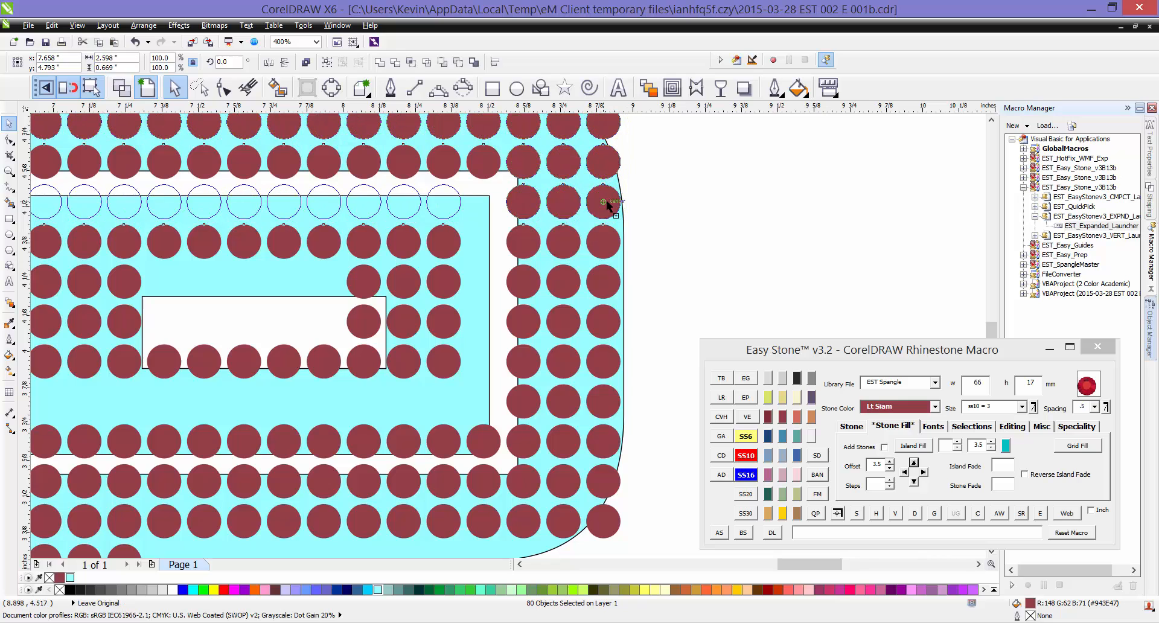
{"action": "left_click", "coordinate": [700, 218]}
{"action": "scroll", "coordinate": [601, 247], "scroll_direction": "down", "scroll_amount": 1}
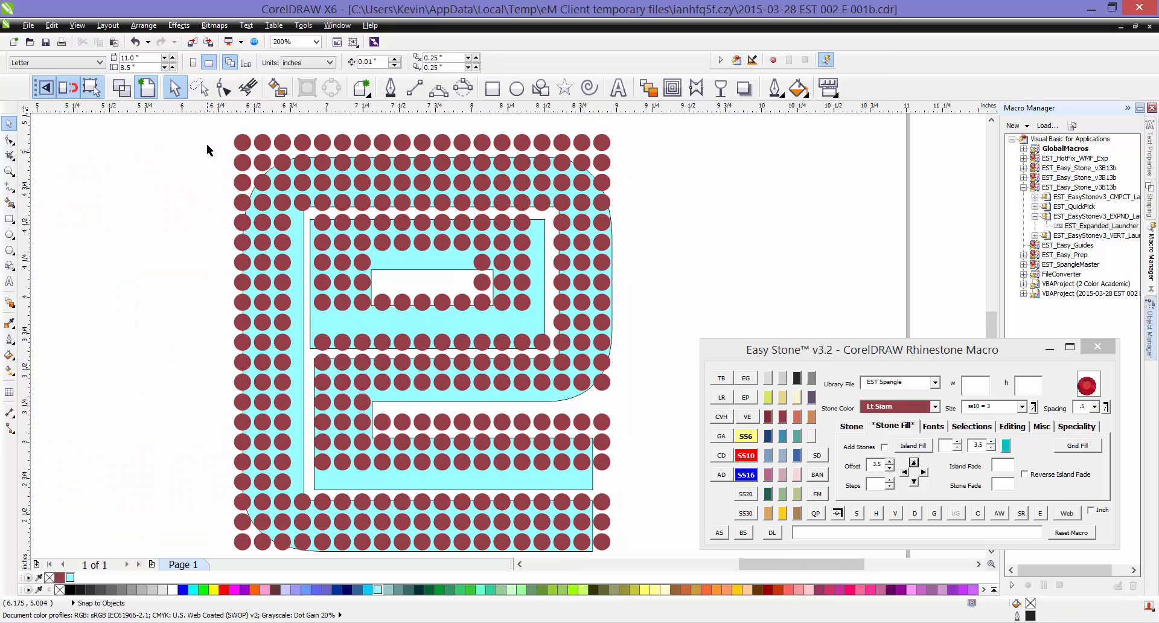
- Duplicate all stones from the top row down through the counter opening and place the copy one row higher
{"action": "left_click_drag", "start_coordinate": [208, 125], "coordinate": [717, 295]}
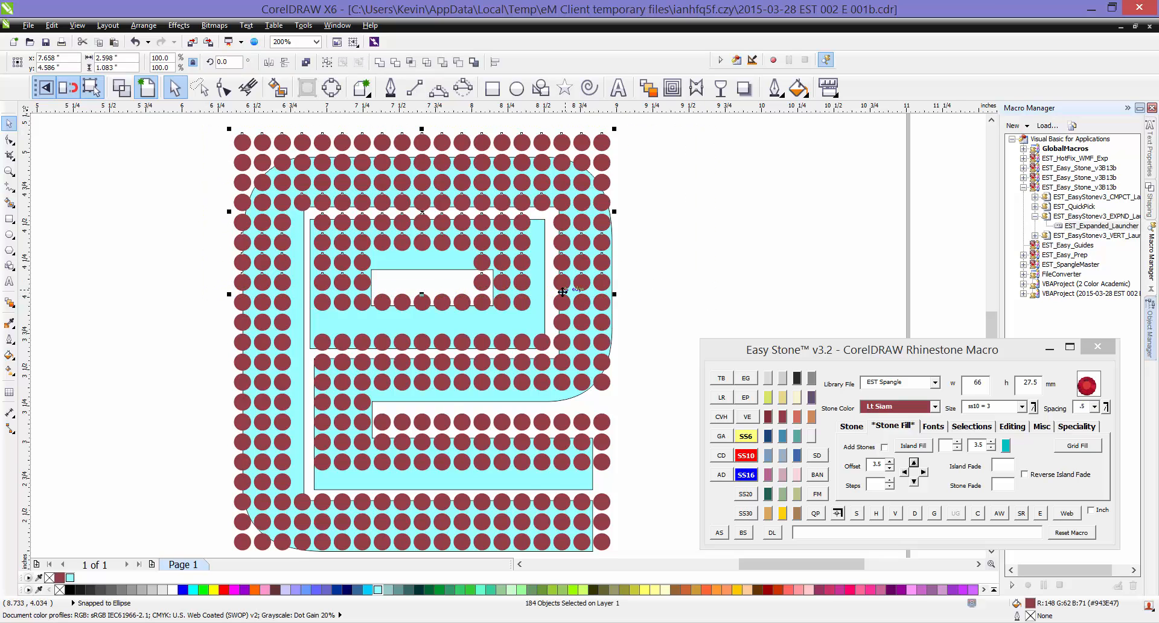
{"action": "scroll", "coordinate": [571, 282], "scroll_direction": "up", "scroll_amount": 1}
{"action": "left_click_drag", "start_coordinate": [620, 281], "coordinate": [715, 250]}
{"action": "scroll", "coordinate": [718, 249], "scroll_direction": "down", "scroll_amount": 1}
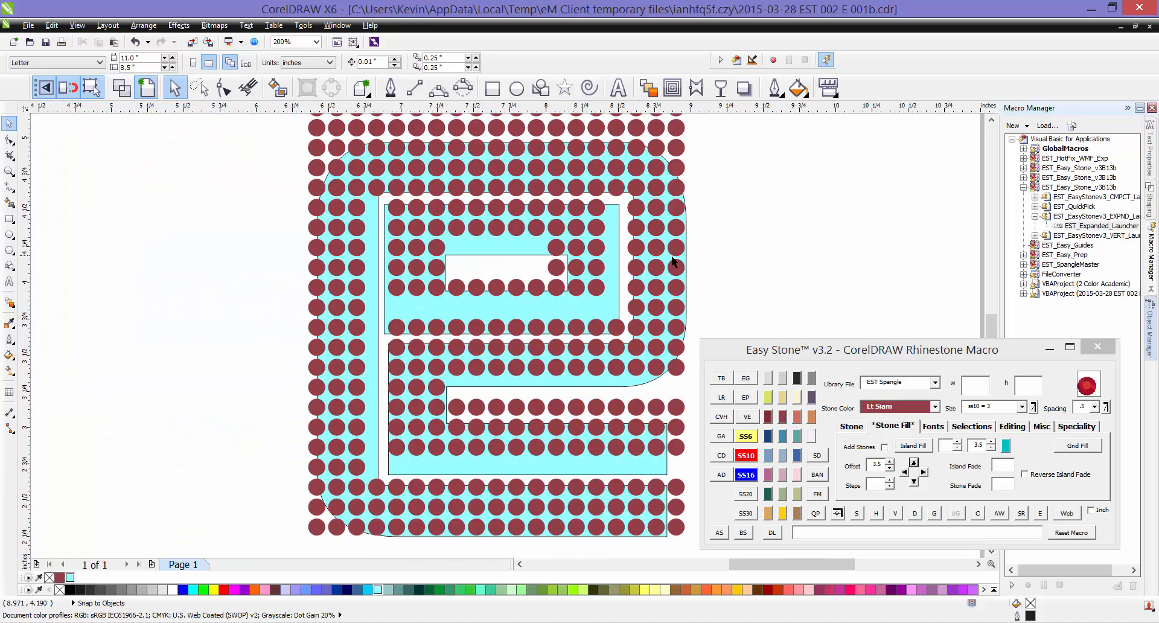
{"action": "scroll", "coordinate": [275, 266], "scroll_direction": "down", "scroll_amount": 1}
{"action": "scroll", "coordinate": [327, 205], "scroll_direction": "up", "scroll_amount": 1}
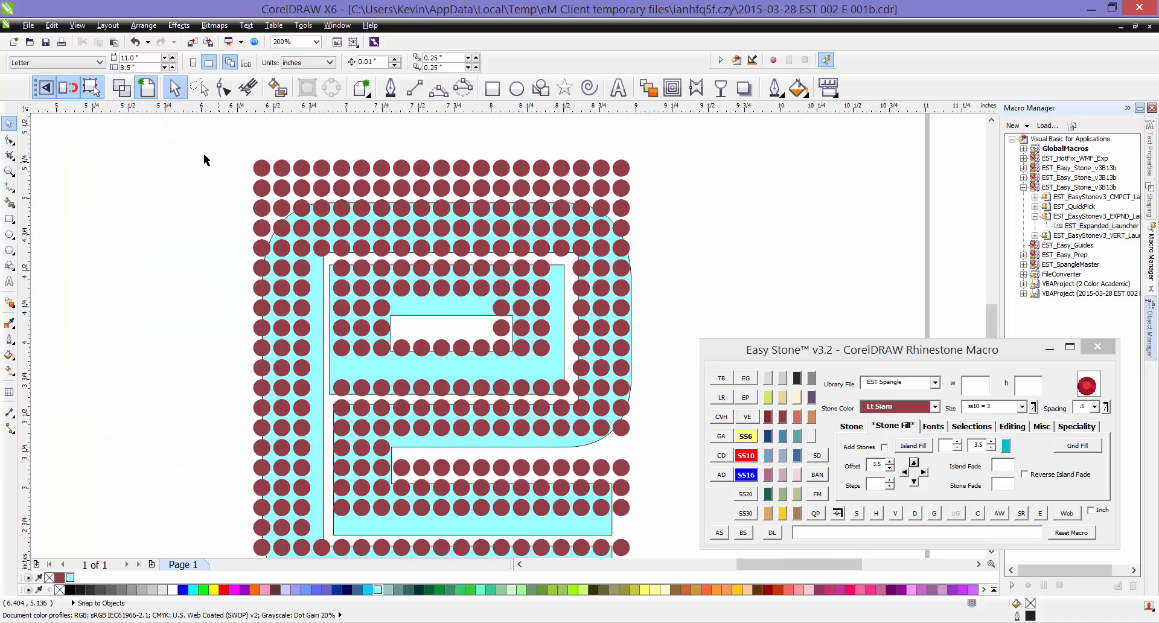
- Undo the last upward duplication of the letter's upper stones
{"action": "left_click_drag", "start_coordinate": [287, 204], "coordinate": [691, 355]}
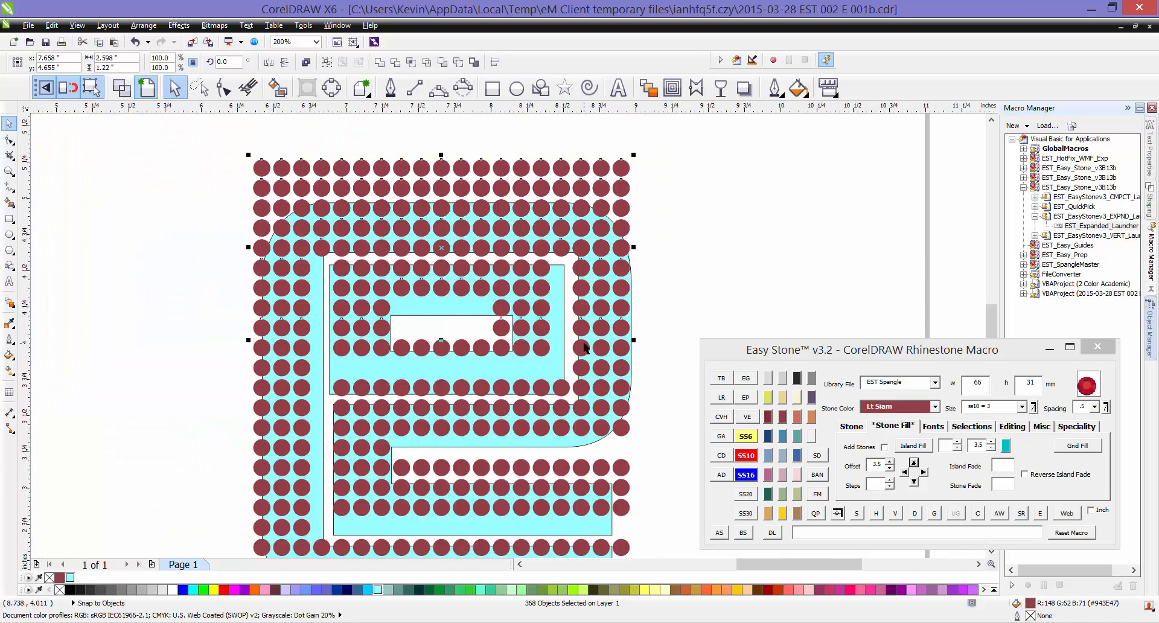
{"action": "scroll", "coordinate": [582, 343], "scroll_direction": "up", "scroll_amount": 1}
{"action": "scroll", "coordinate": [582, 343], "scroll_direction": "down", "scroll_amount": 1}
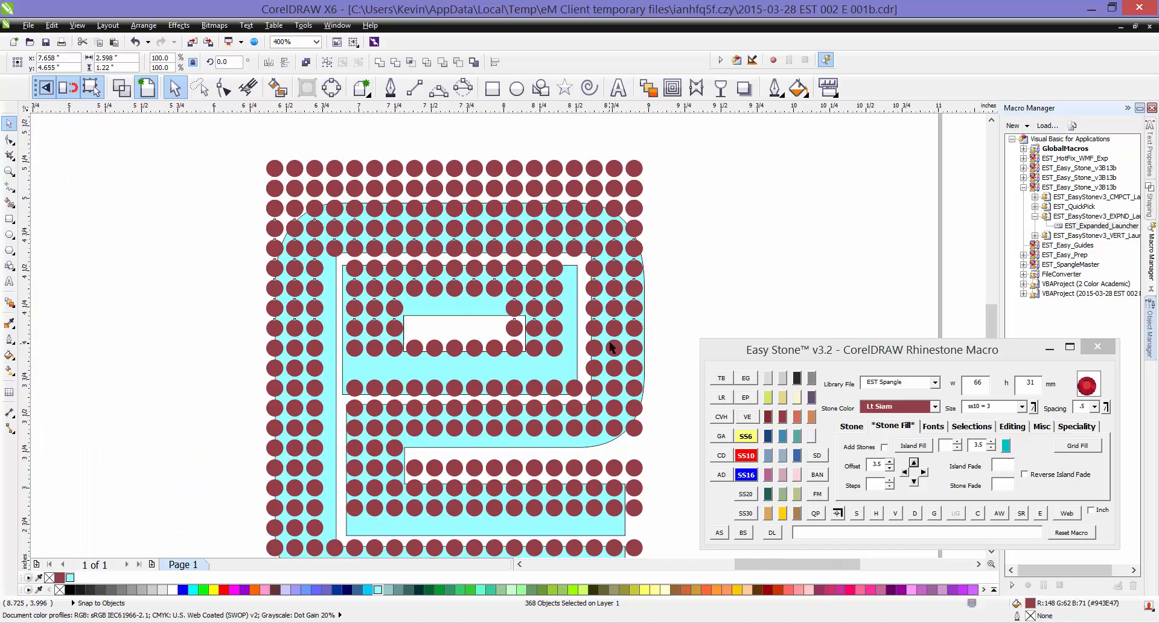
{"action": "left_click", "coordinate": [202, 220]}
{"action": "key", "text": "ctrl+z"}
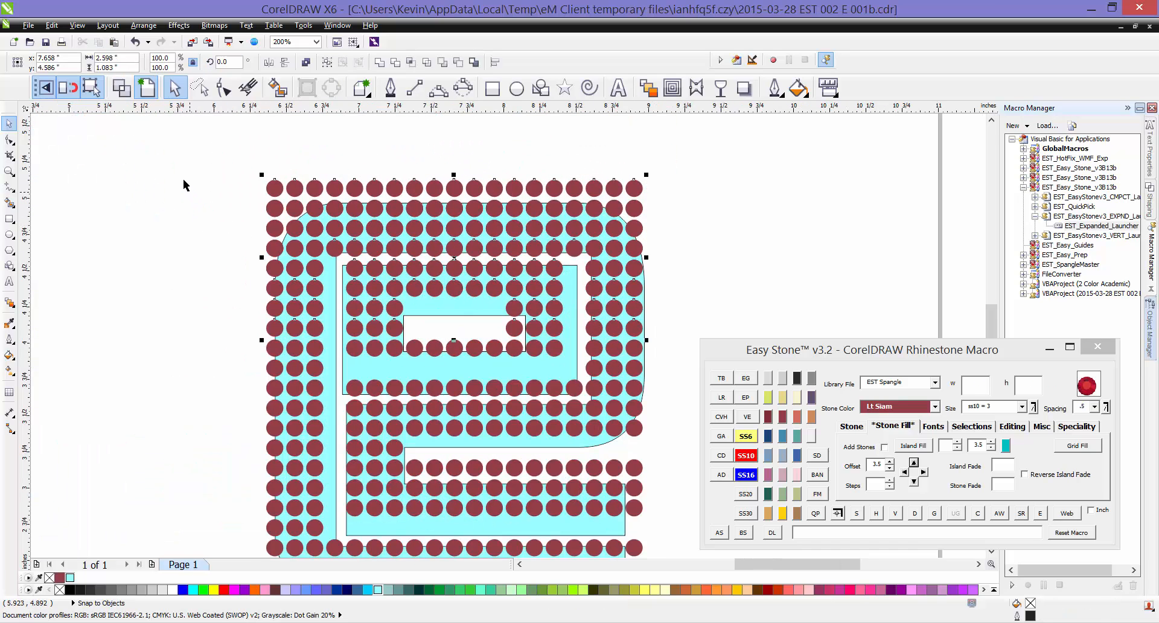
- Duplicate all stones from the top row down through the row below the counter opening, placing the copy one row higher, snapped to the grid
{"action": "left_click_drag", "start_coordinate": [176, 147], "coordinate": [678, 361]}
{"action": "scroll", "coordinate": [664, 353], "scroll_direction": "up", "scroll_amount": 1}
{"action": "key", "text": "ctrl+shift+z"}
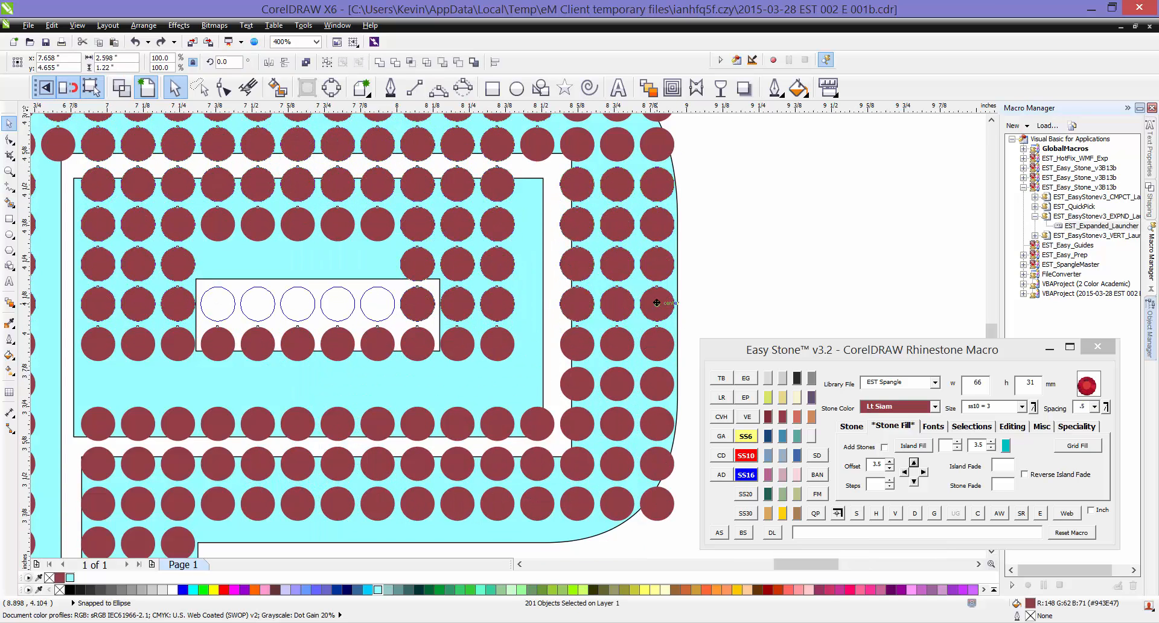
{"action": "scroll", "coordinate": [526, 310], "scroll_direction": "down", "scroll_amount": 1}
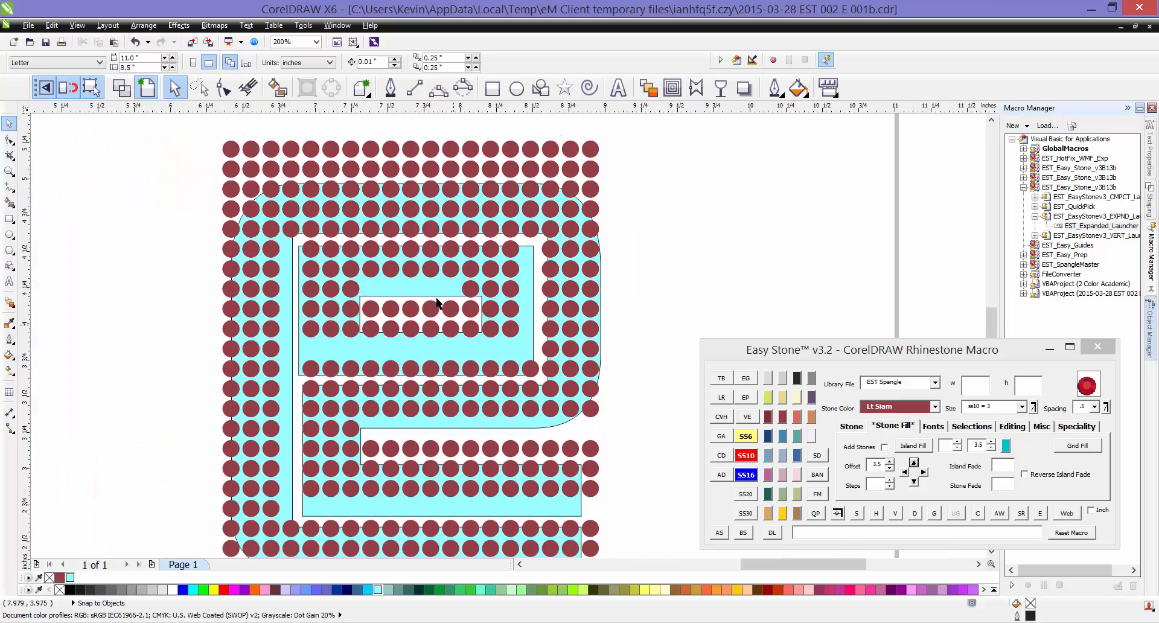
- Try deleting the top stone row of the inner block around the counter opening
{"action": "scroll", "coordinate": [300, 247], "scroll_direction": "up", "scroll_amount": 1}
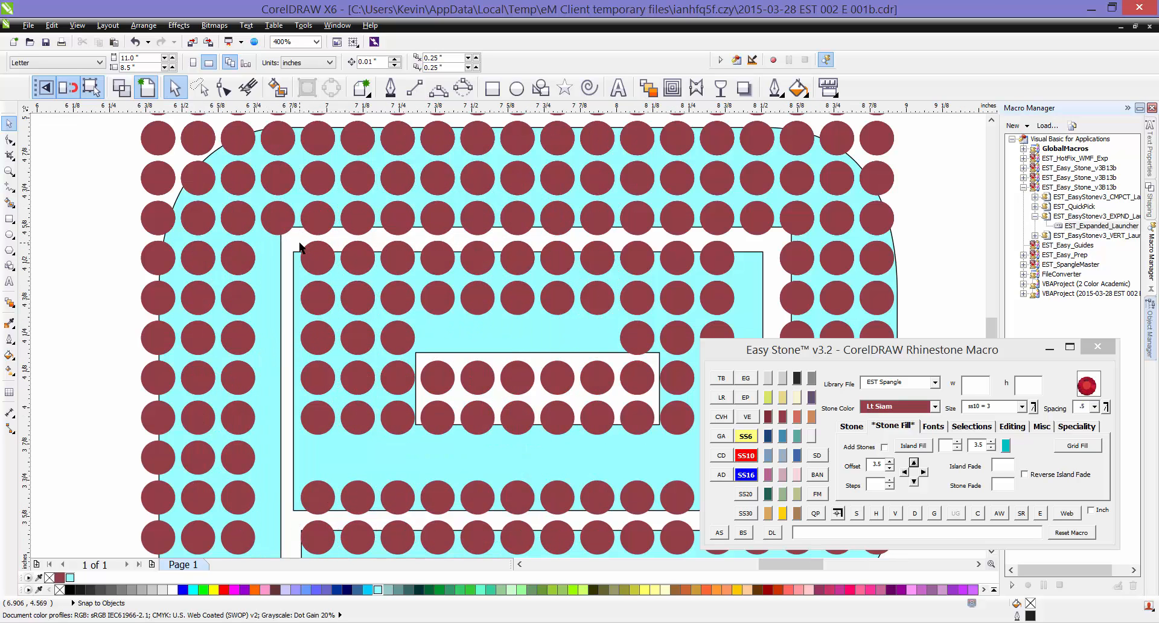
{"action": "left_click_drag", "start_coordinate": [296, 244], "coordinate": [740, 282]}
{"action": "key", "text": "Delete"}
{"action": "scroll", "coordinate": [331, 329], "scroll_direction": "down", "scroll_amount": 1}
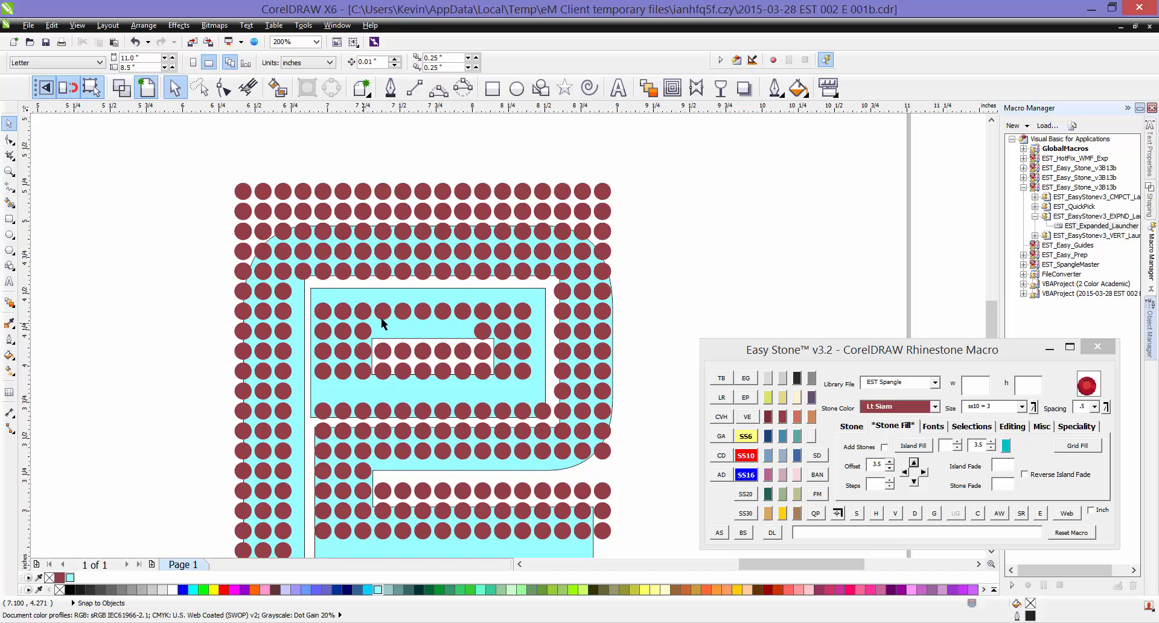
{"action": "scroll", "coordinate": [397, 319], "scroll_direction": "up", "scroll_amount": 1}
{"action": "key", "text": "ctrl+z"}
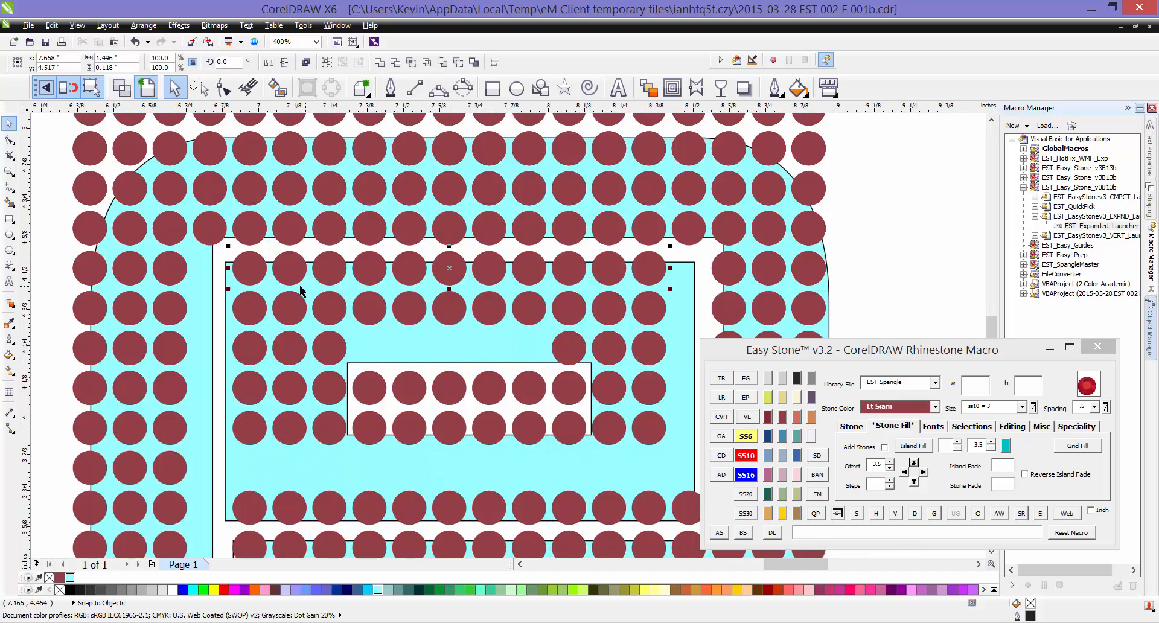
- Delete the stones across the gap below the top bar by selecting its two end stones and everything between them
{"action": "left_click", "coordinate": [211, 241]}
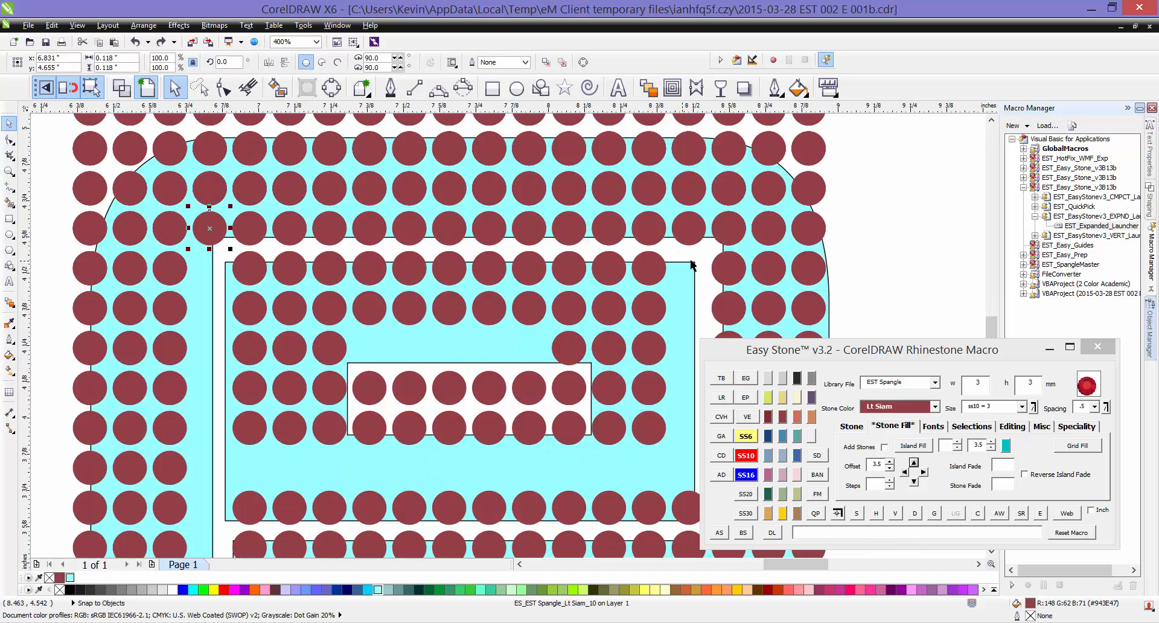
{"action": "left_click", "coordinate": [698, 238], "text": "shift"}
{"action": "left_click", "coordinate": [858, 516]}
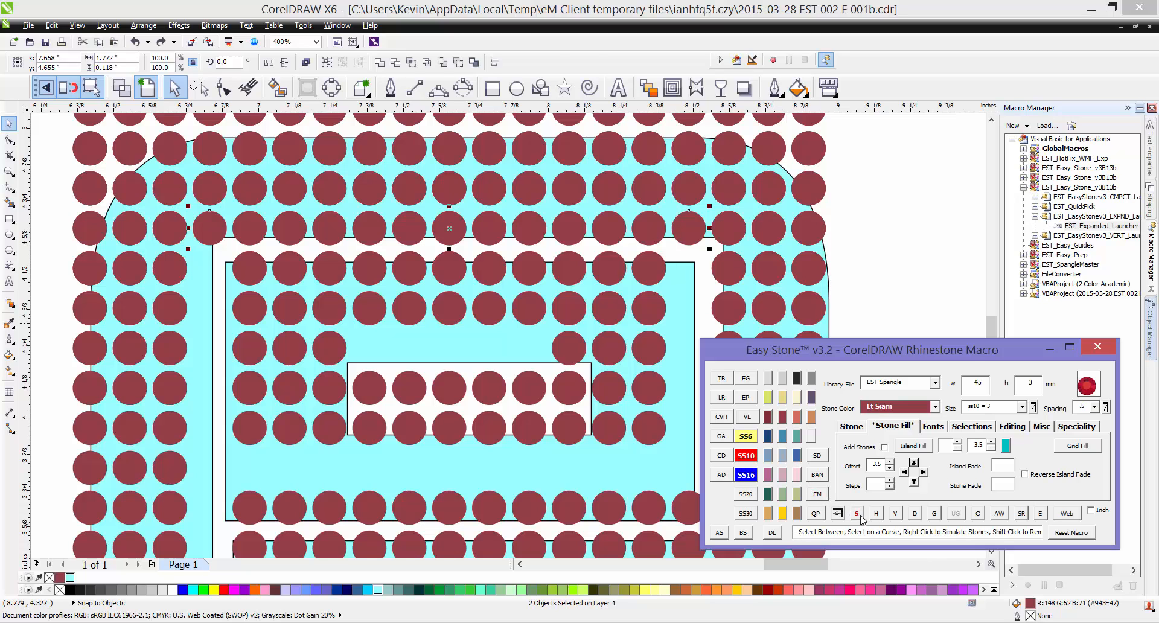
{"action": "left_click", "coordinate": [857, 515]}
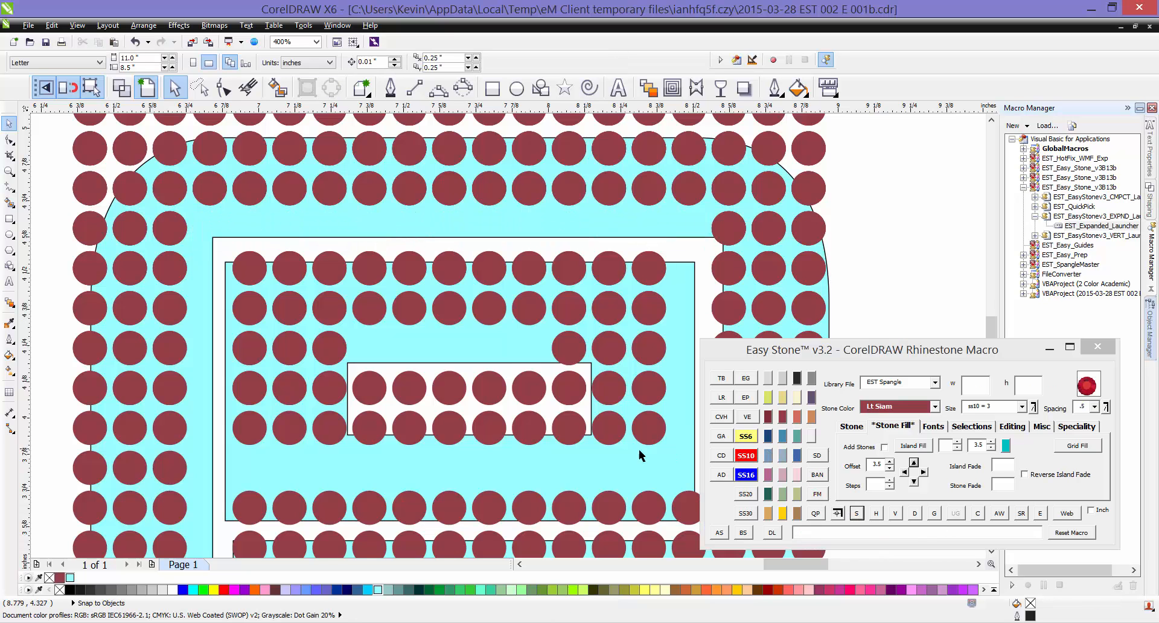
- Delete the topmost full row of stones above the letter outline
{"action": "scroll", "coordinate": [499, 436], "scroll_direction": "down", "scroll_amount": 1}
{"action": "left_click_drag", "start_coordinate": [255, 224], "coordinate": [746, 278]}
{"action": "key", "text": "Delete"}
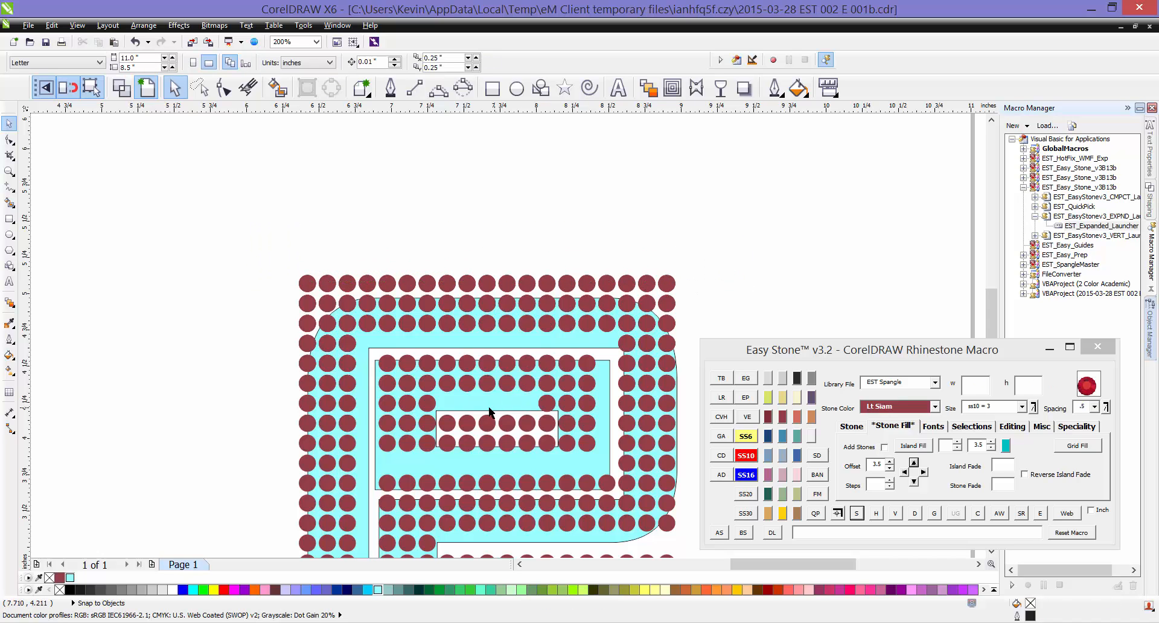
- Delete the cyan letter outline and the inner counter outline, keeping only the stones
{"action": "scroll", "coordinate": [321, 272], "scroll_direction": "down", "scroll_amount": 1}
{"action": "scroll", "coordinate": [373, 376], "scroll_direction": "up", "scroll_amount": 1}
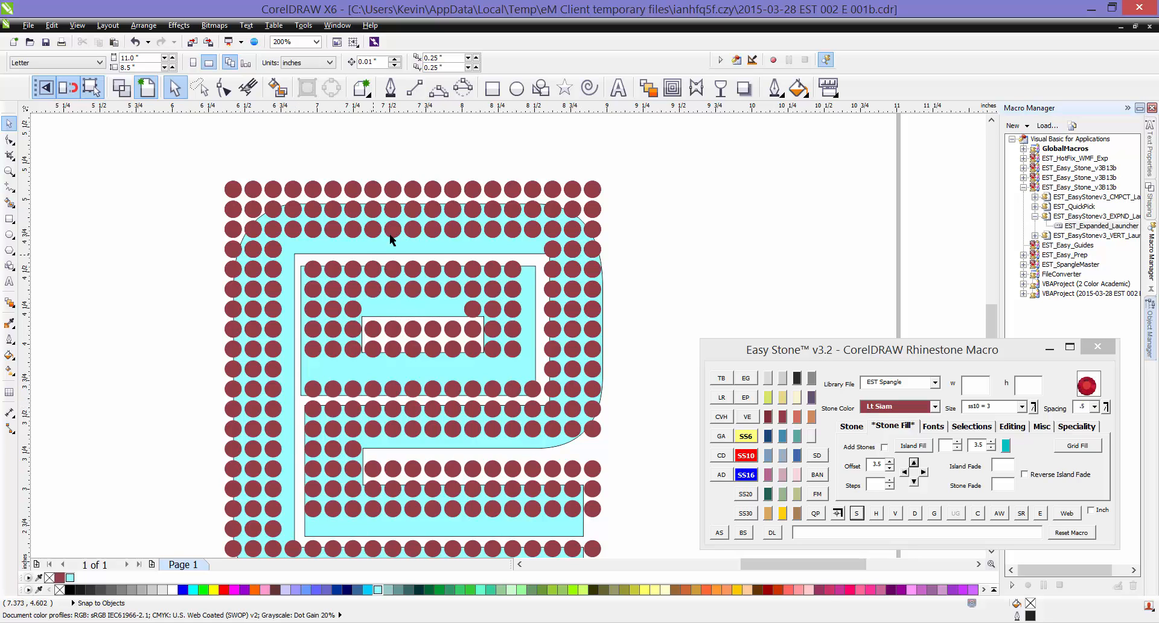
{"action": "scroll", "coordinate": [390, 220], "scroll_direction": "down", "scroll_amount": 1}
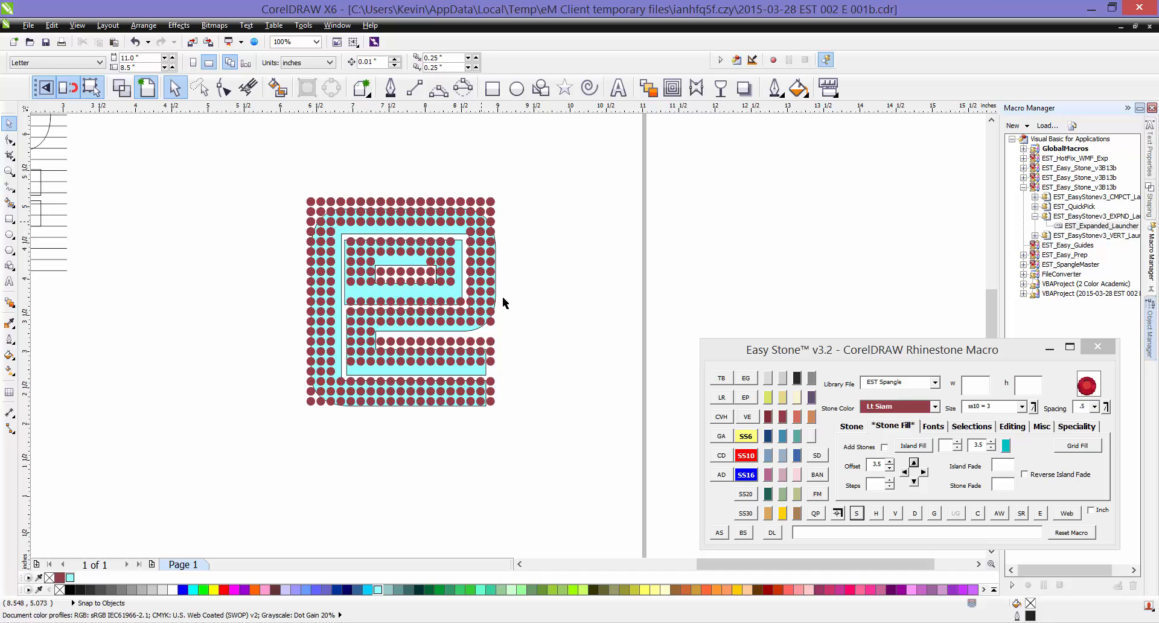
{"action": "scroll", "coordinate": [400, 322], "scroll_direction": "up", "scroll_amount": 1}
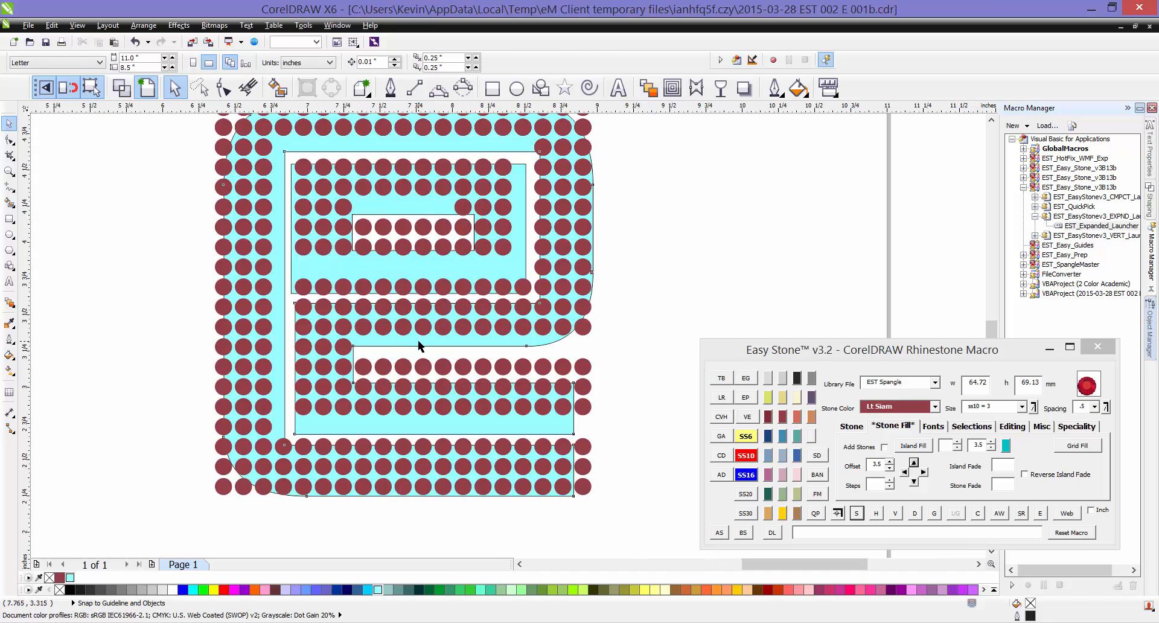
{"action": "left_click", "coordinate": [421, 345]}
{"action": "key", "text": "Delete"}
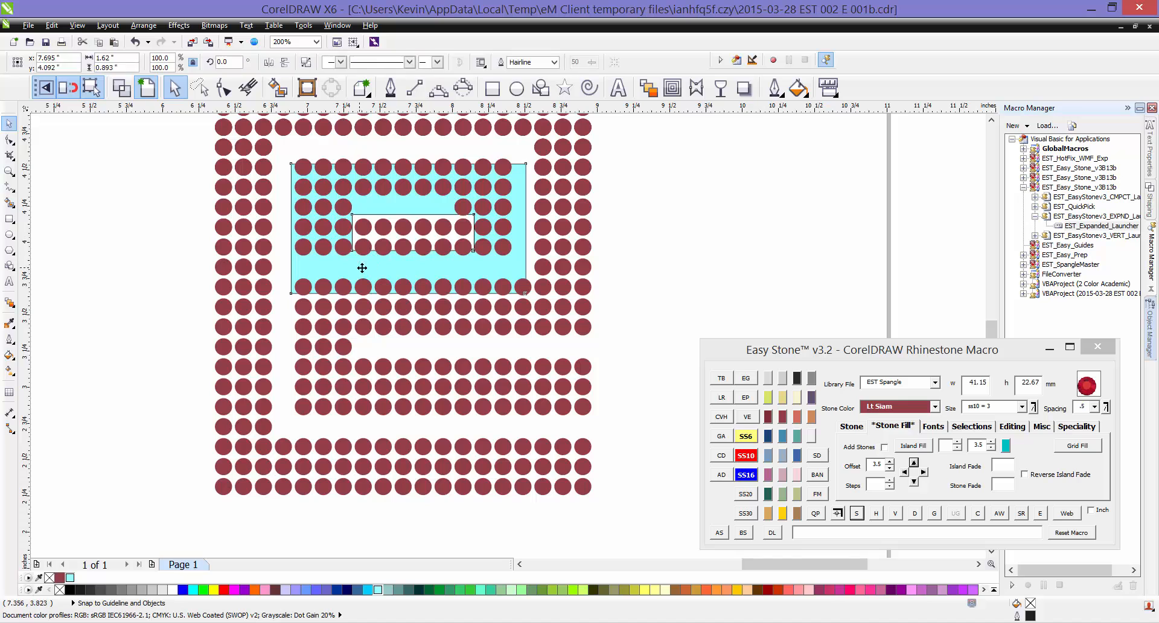
{"action": "left_click", "coordinate": [362, 261]}
{"action": "key", "text": "Delete"}
{"action": "scroll", "coordinate": [401, 362], "scroll_direction": "down", "scroll_amount": 1}
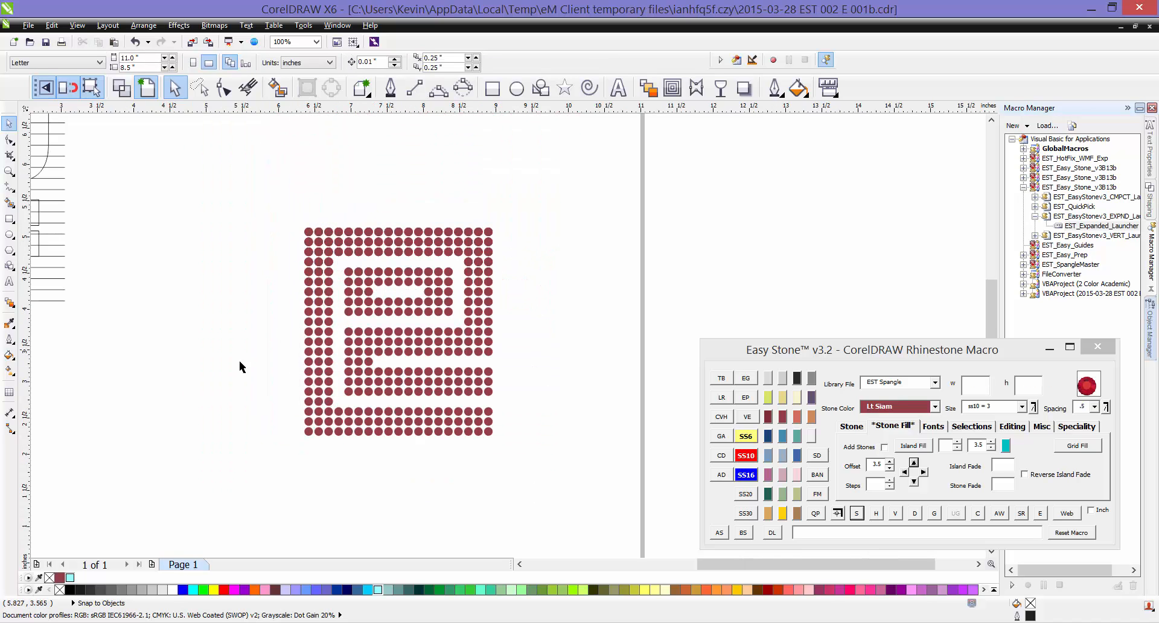
- Delete the single stone at the letter's lower-left corner
{"action": "scroll", "coordinate": [298, 452], "scroll_direction": "up", "scroll_amount": 2}
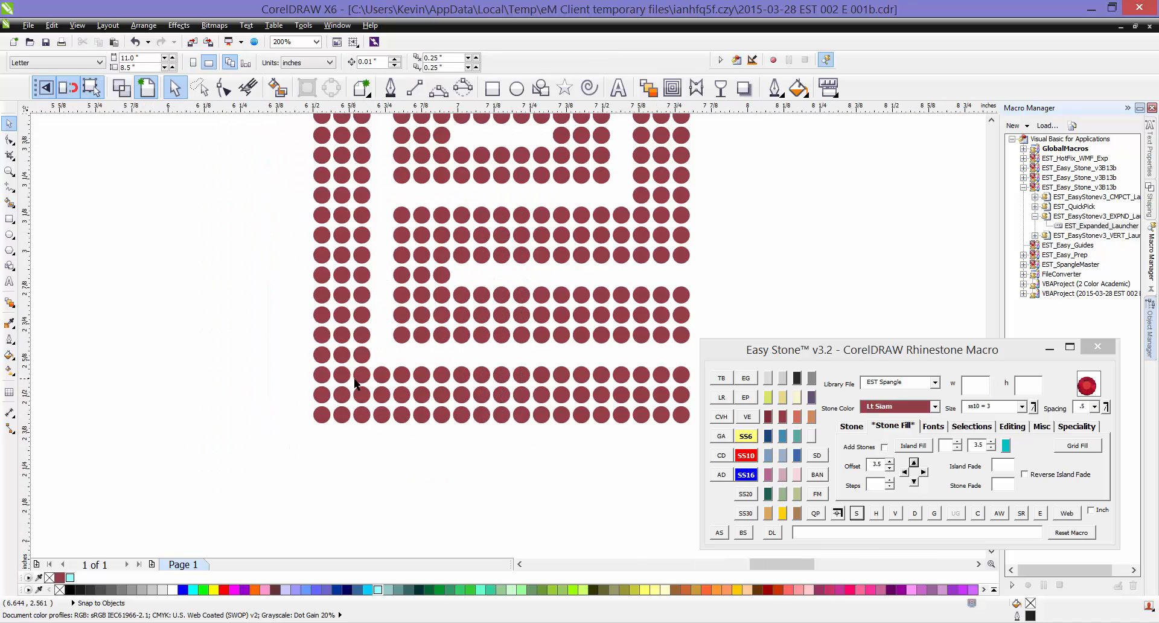
{"action": "left_click", "coordinate": [295, 464]}
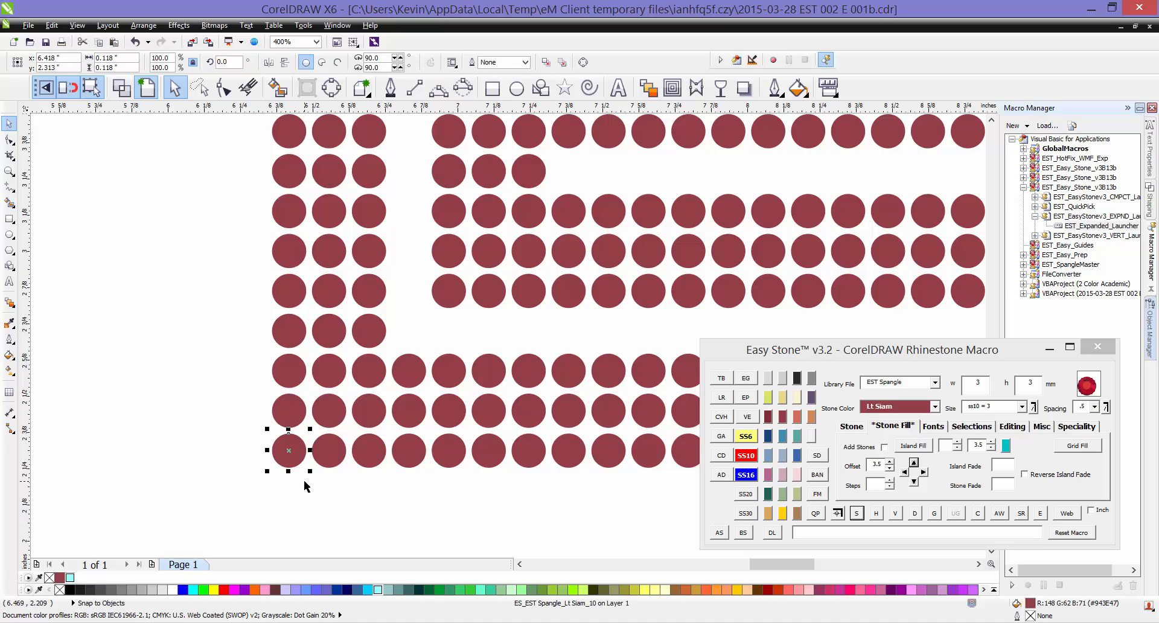
{"action": "left_click", "coordinate": [305, 481]}
{"action": "left_click", "coordinate": [291, 449]}
{"action": "left_click", "coordinate": [291, 468]}
{"action": "scroll", "coordinate": [281, 452], "scroll_direction": "down", "scroll_amount": 3}
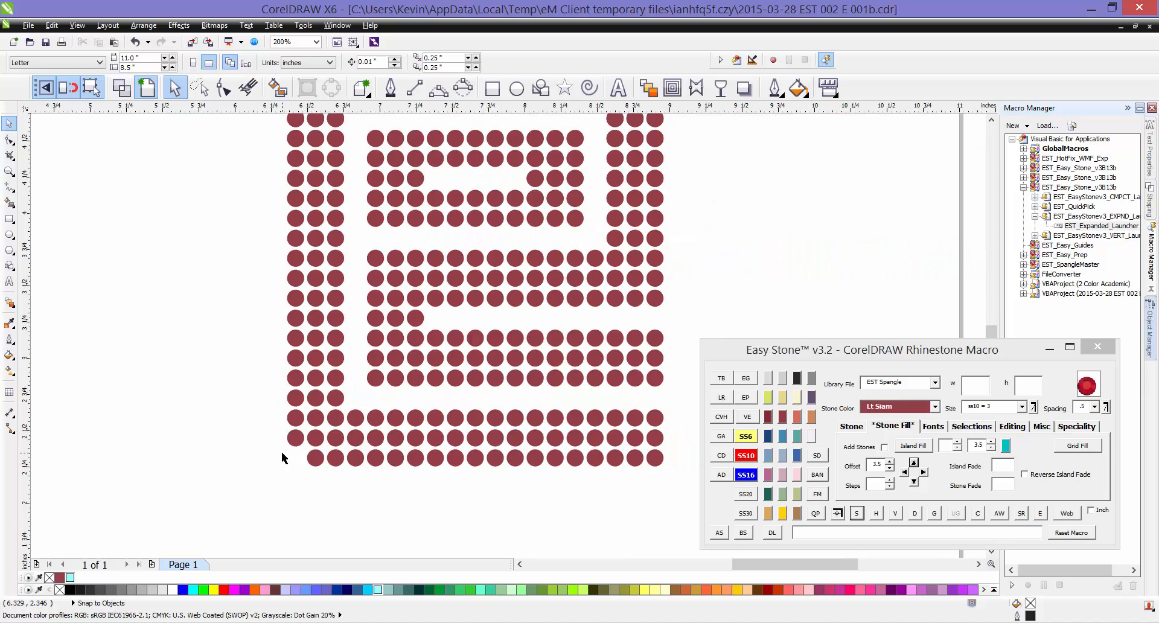
- Try to remove the stones at the letter's upper-left and upper-right corners
{"action": "scroll", "coordinate": [297, 256], "scroll_direction": "up", "scroll_amount": 1}
{"action": "left_click", "coordinate": [640, 260]}
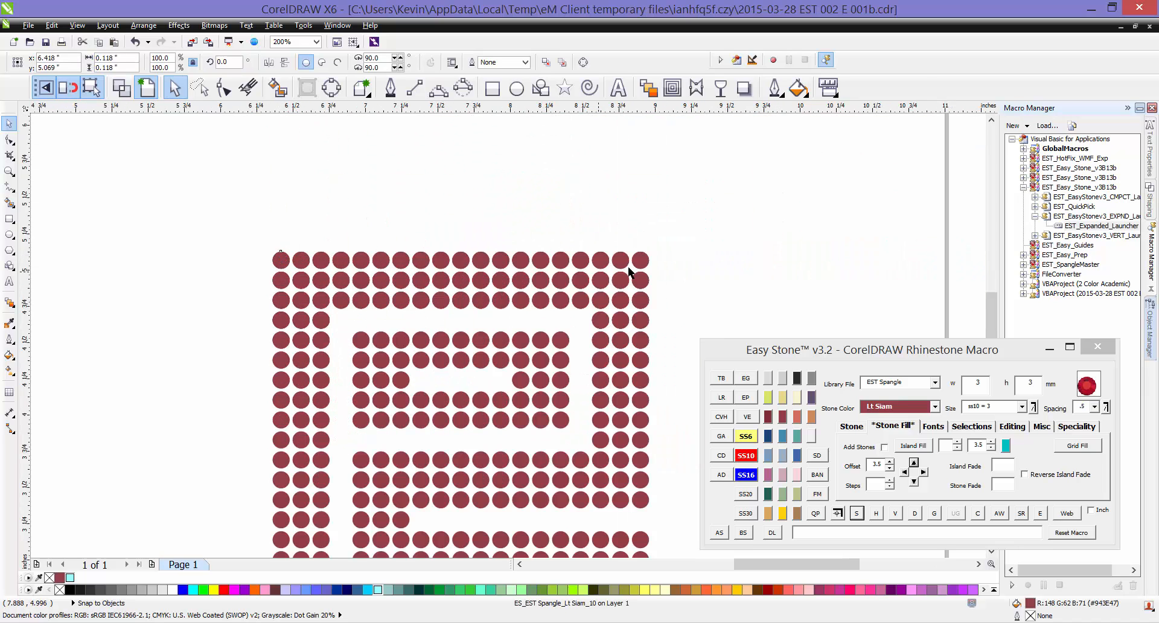
{"action": "left_click", "coordinate": [651, 260]}
{"action": "left_click", "coordinate": [640, 260]}
{"action": "left_click", "coordinate": [488, 167]}
- Select the whole stone letter and delete all overlapping stones with the overlap check
{"action": "scroll", "coordinate": [306, 180], "scroll_direction": "down", "scroll_amount": 1}
{"action": "left_click_drag", "start_coordinate": [306, 180], "coordinate": [609, 489]}
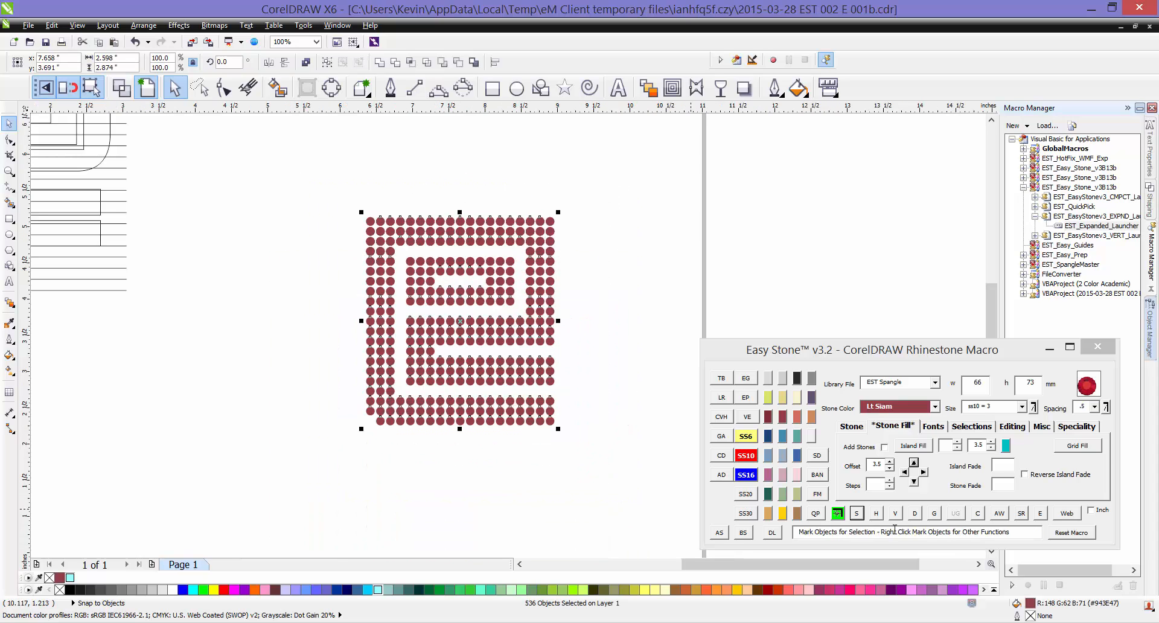
{"action": "left_click", "coordinate": [979, 513]}
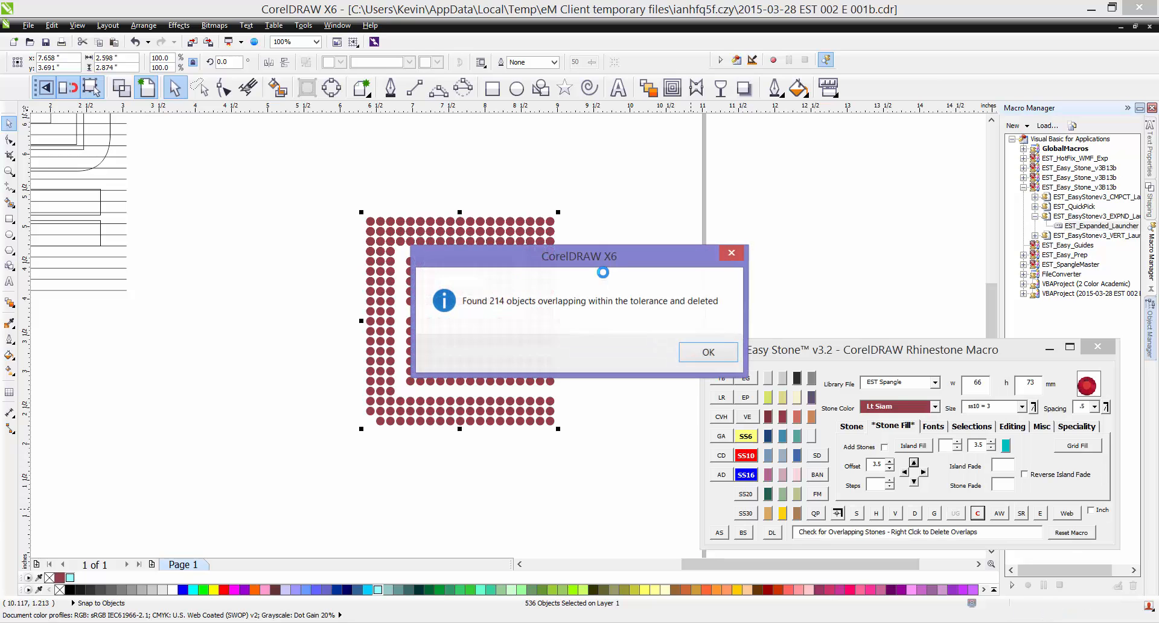
{"action": "left_click", "coordinate": [700, 352]}
{"action": "left_click", "coordinate": [350, 218]}
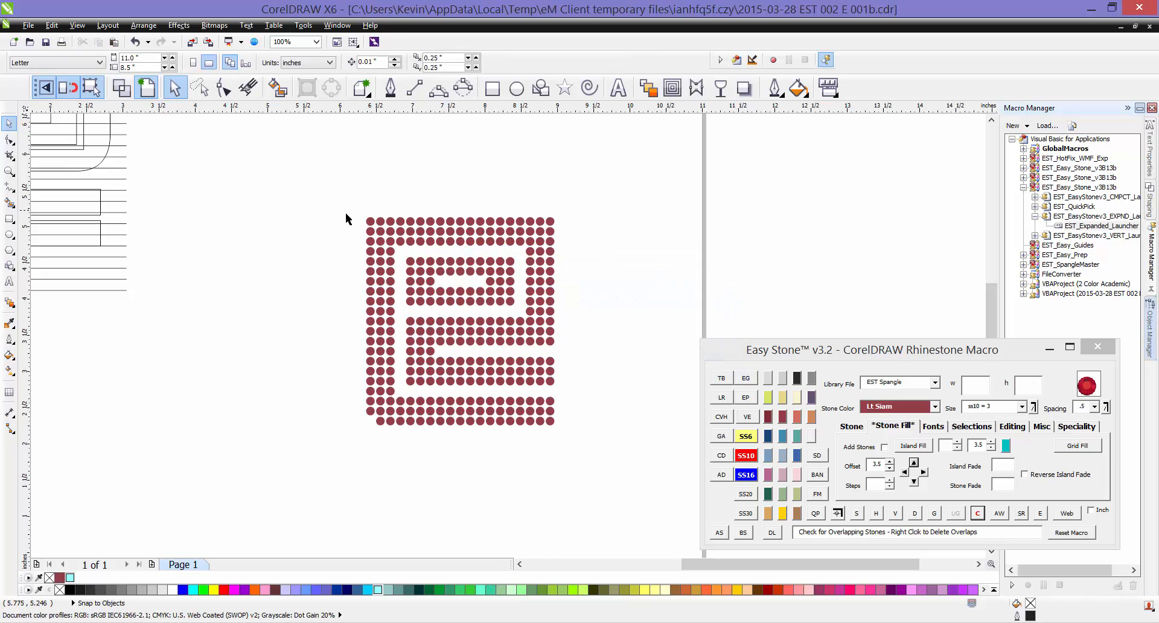
- Delete the remaining stones at the letter's upper-left and upper-right corners
{"action": "scroll", "coordinate": [353, 217], "scroll_direction": "up", "scroll_amount": 1}
{"action": "left_click", "coordinate": [386, 226]}
{"action": "left_click", "coordinate": [437, 183]}
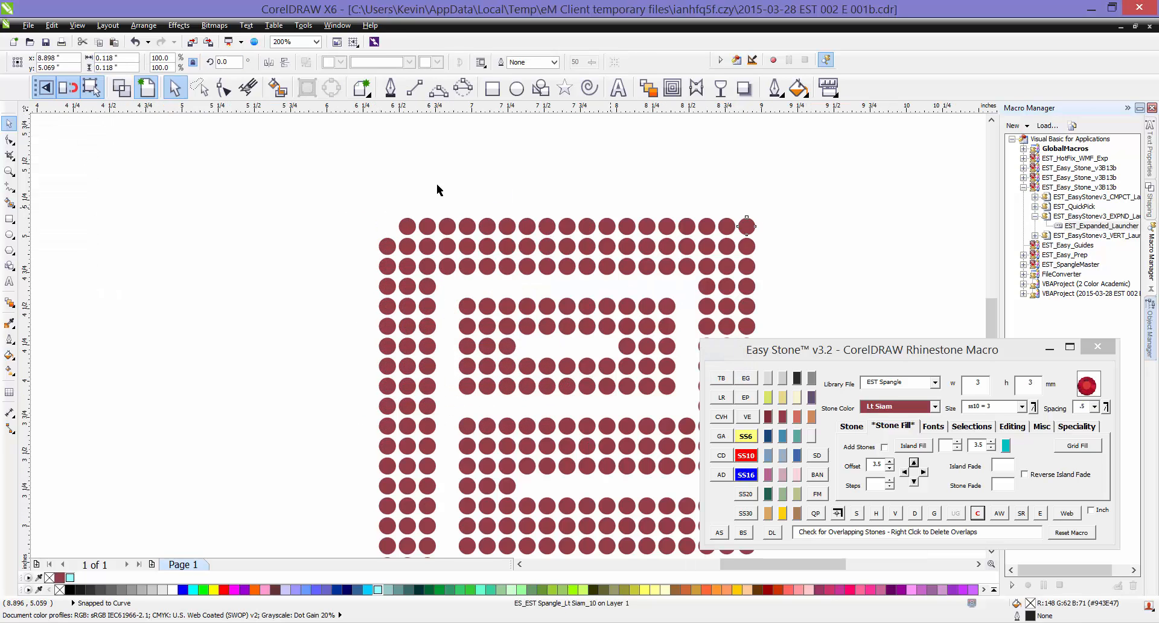
{"action": "scroll", "coordinate": [386, 196], "scroll_direction": "down", "scroll_amount": 1}
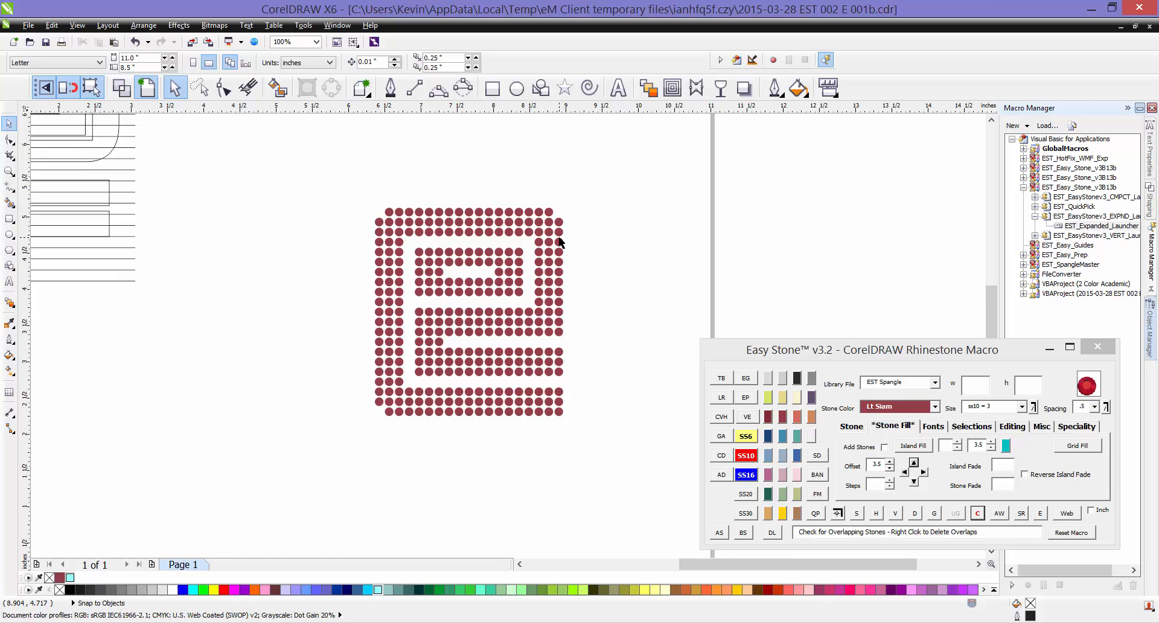
- Delete the last stone of the top row and the last stone of the second row to step the upper-right corner
{"action": "scroll", "coordinate": [561, 227], "scroll_direction": "up", "scroll_amount": 1}
{"action": "scroll", "coordinate": [546, 206], "scroll_direction": "up", "scroll_amount": 1}
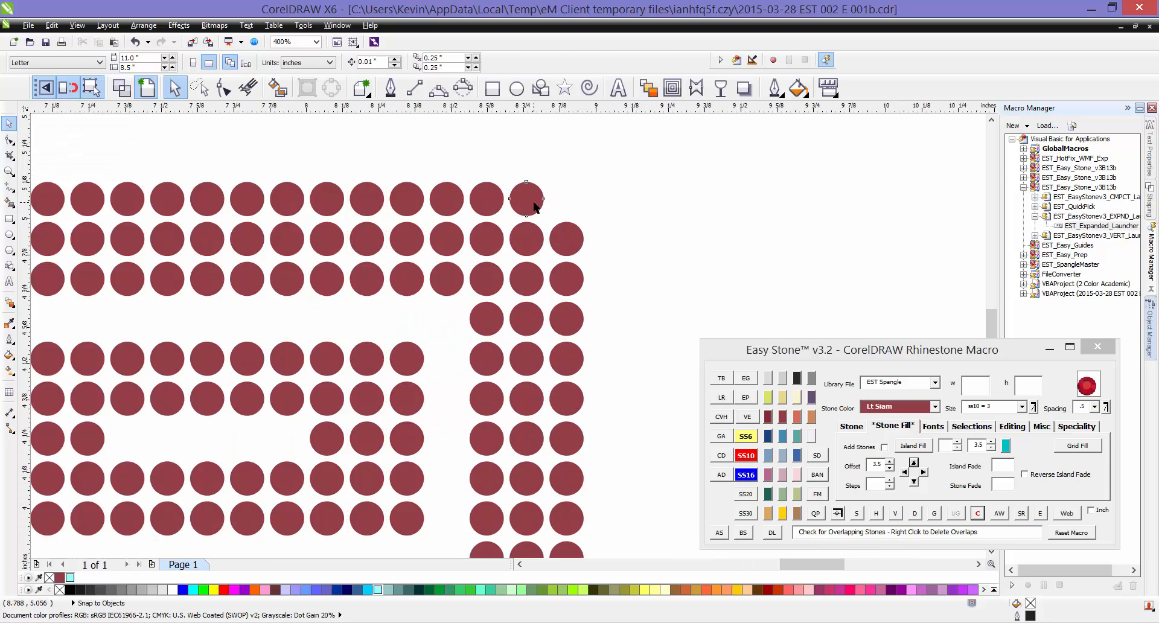
{"action": "left_click", "coordinate": [539, 205]}
{"action": "key", "text": "Delete"}
{"action": "left_click", "coordinate": [576, 240]}
{"action": "key", "text": "Delete"}
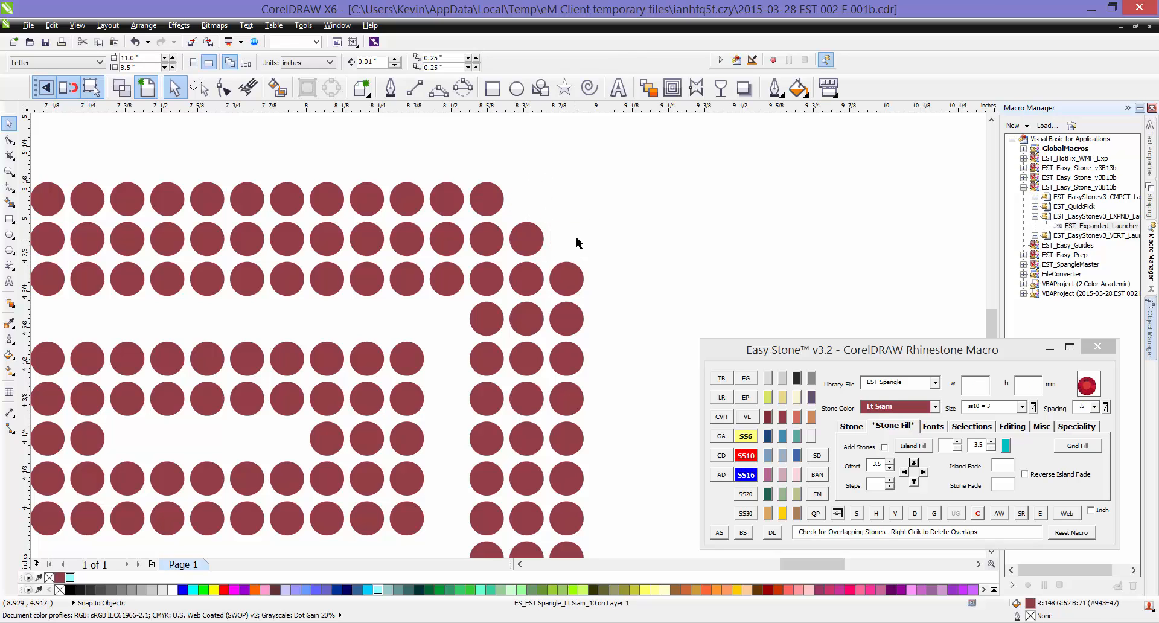
- Try shifting the top row's last stone right by half the 3.5 offset
{"action": "scroll", "coordinate": [610, 232], "scroll_direction": "down", "scroll_amount": 1}
{"action": "scroll", "coordinate": [562, 233], "scroll_direction": "up", "scroll_amount": 1}
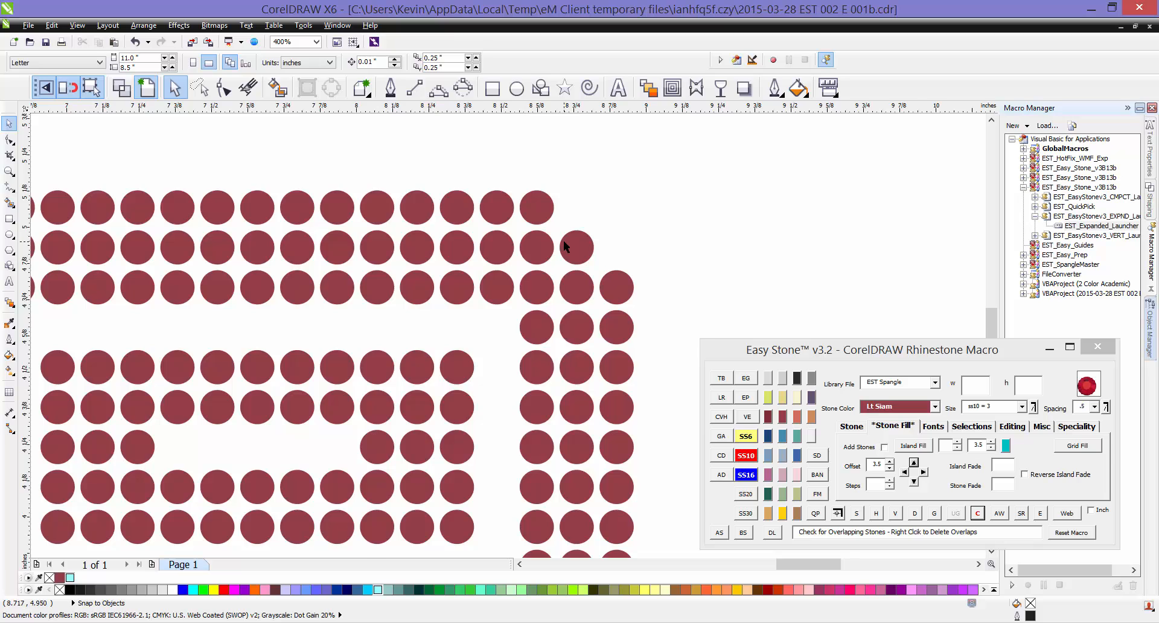
{"action": "scroll", "coordinate": [565, 246], "scroll_direction": "up", "scroll_amount": 1}
{"action": "left_click", "coordinate": [521, 181]}
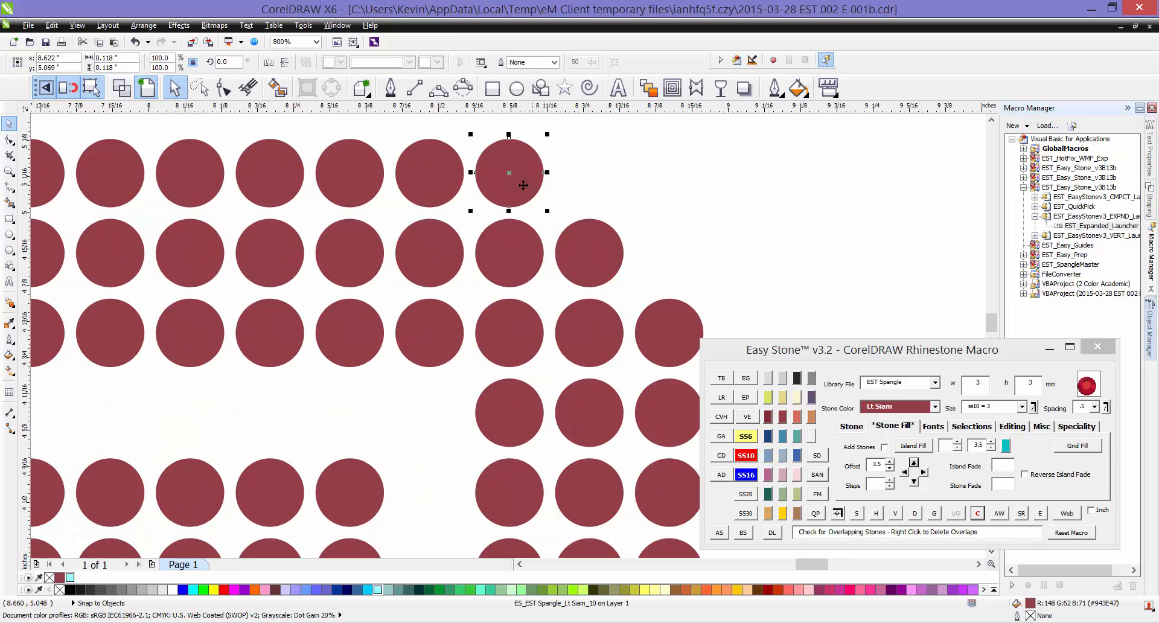
{"action": "left_click", "coordinate": [923, 472]}
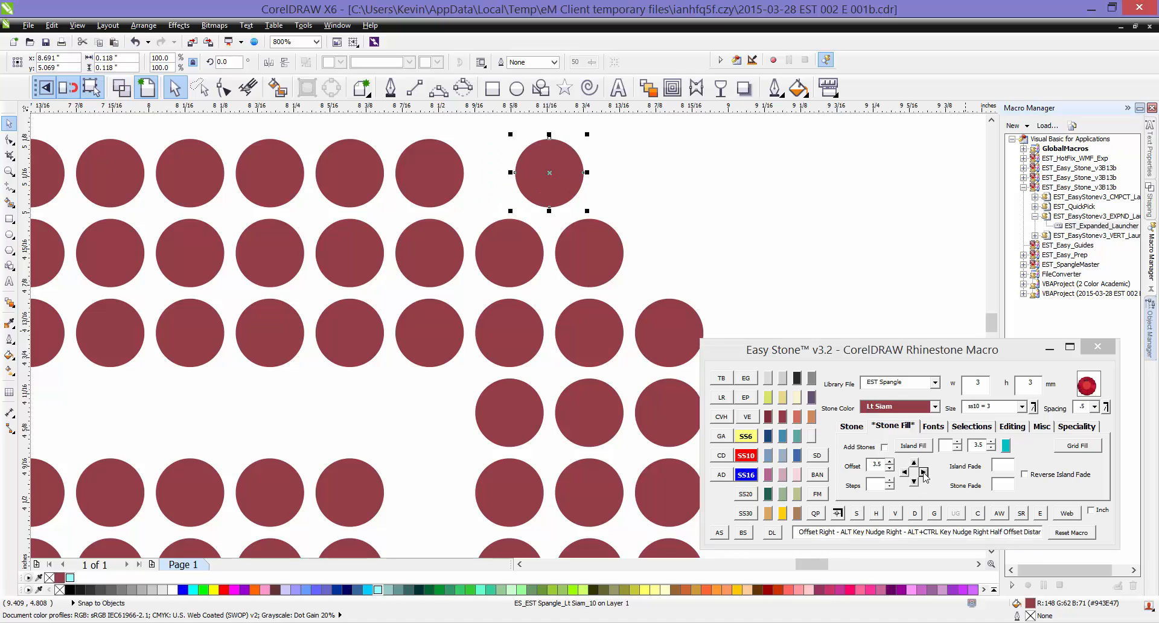
{"action": "left_click", "coordinate": [672, 256]}
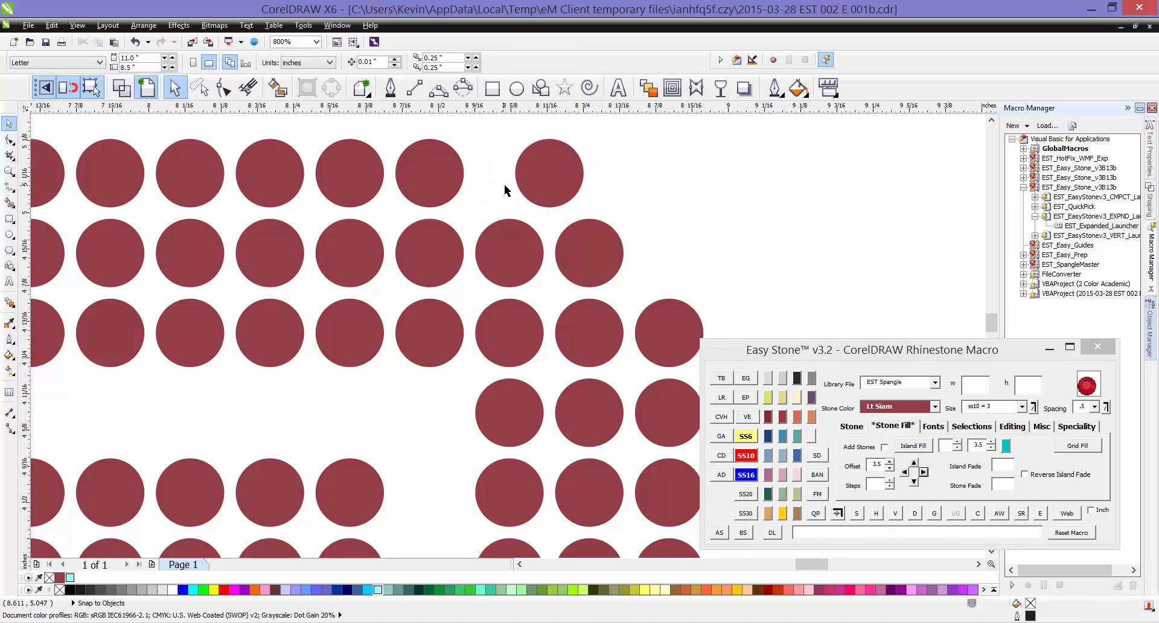
{"action": "left_click", "coordinate": [550, 182]}
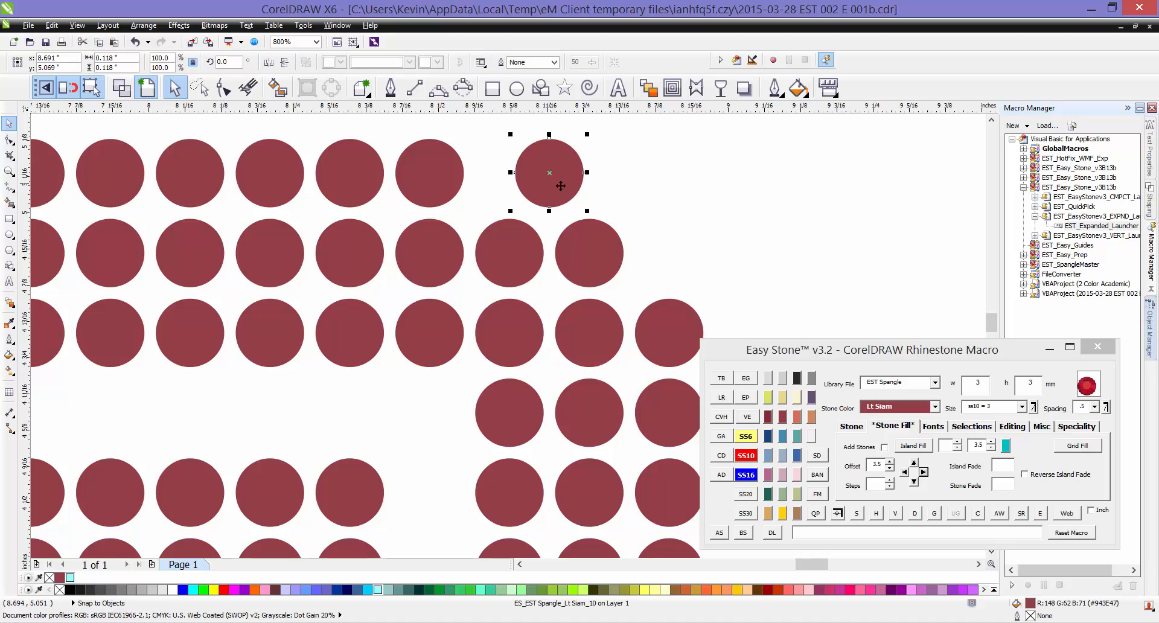
{"action": "key", "text": "ctrl+z"}
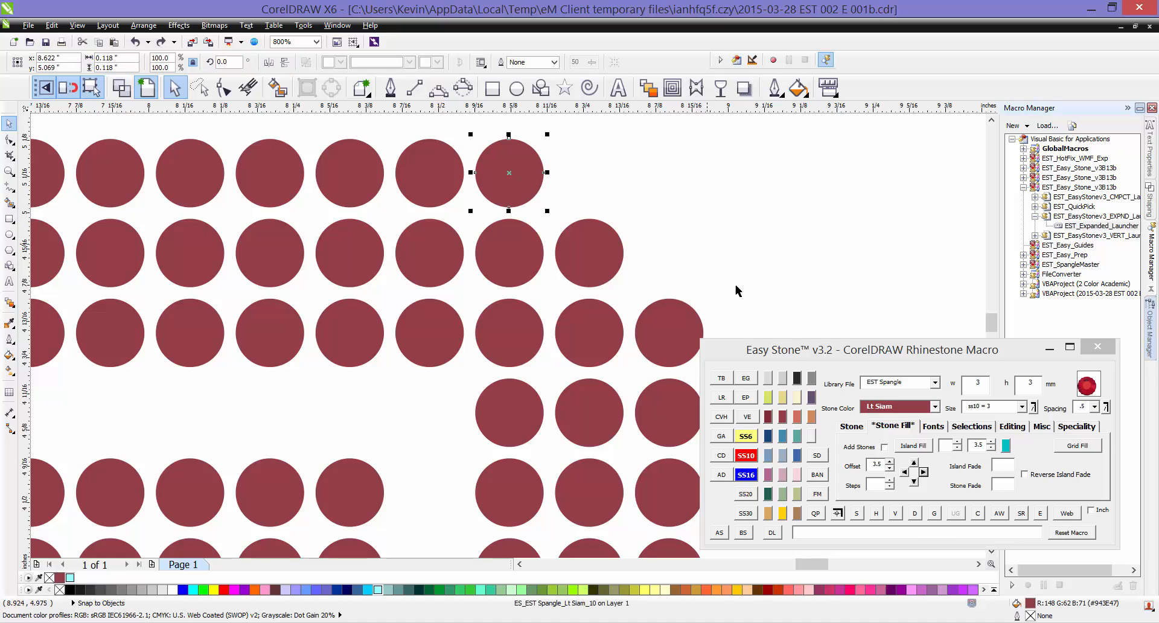
- Shift the top row's last stone left by half the 3.5 offset
{"action": "left_click", "coordinate": [905, 471]}
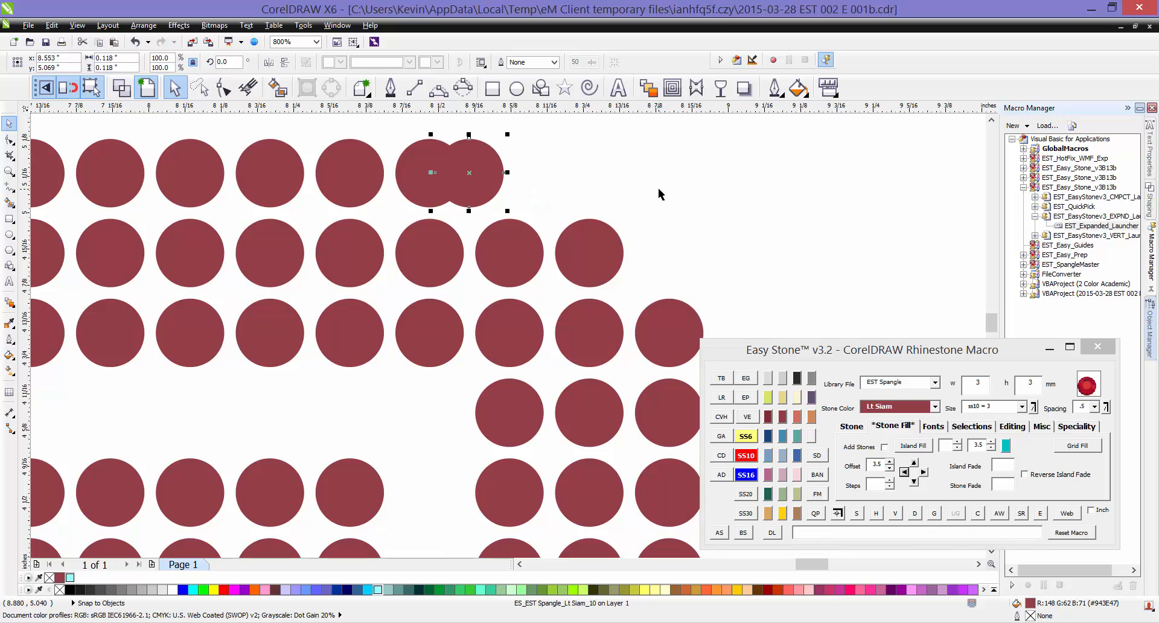
- Undo the leftward shift of the top row's last stone
{"action": "key", "text": "Escape"}
{"action": "key", "text": "ctrl+z"}
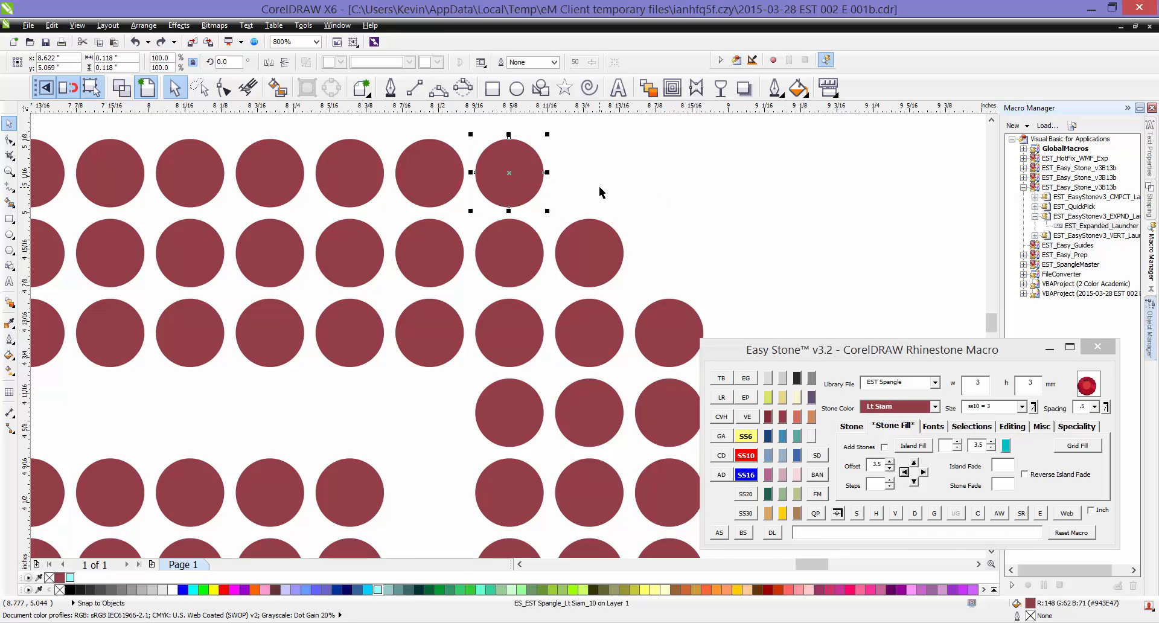
{"action": "key", "text": "Escape"}
{"action": "scroll", "coordinate": [562, 180], "scroll_direction": "down", "scroll_amount": 2}
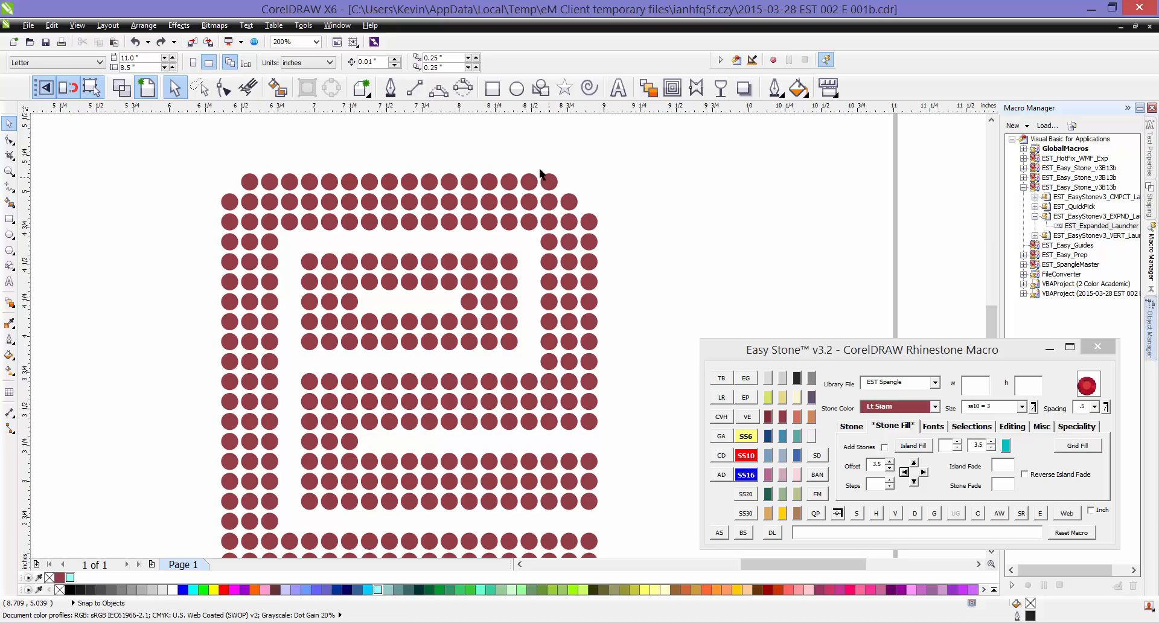
- Delete the second row's last stone and create a stone path between the last stones of the top and third rows
{"action": "scroll", "coordinate": [561, 191], "scroll_direction": "up", "scroll_amount": 1}
{"action": "left_click", "coordinate": [589, 217]}
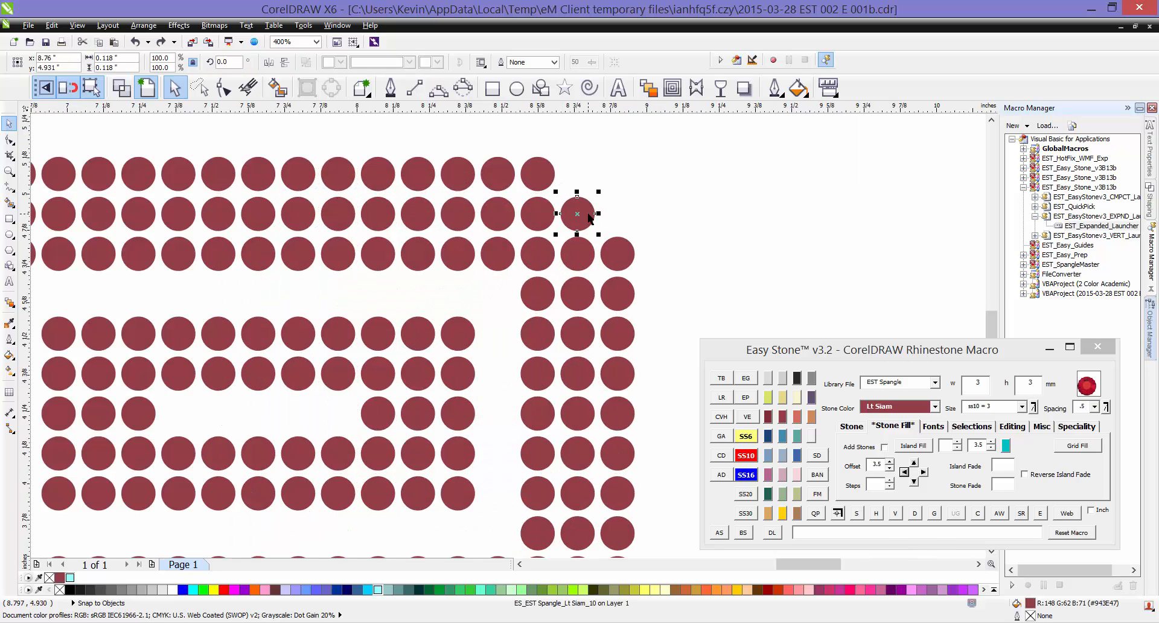
{"action": "key", "text": "Delete"}
{"action": "left_click", "coordinate": [534, 174]}
{"action": "left_click", "coordinate": [612, 257], "text": "shift"}
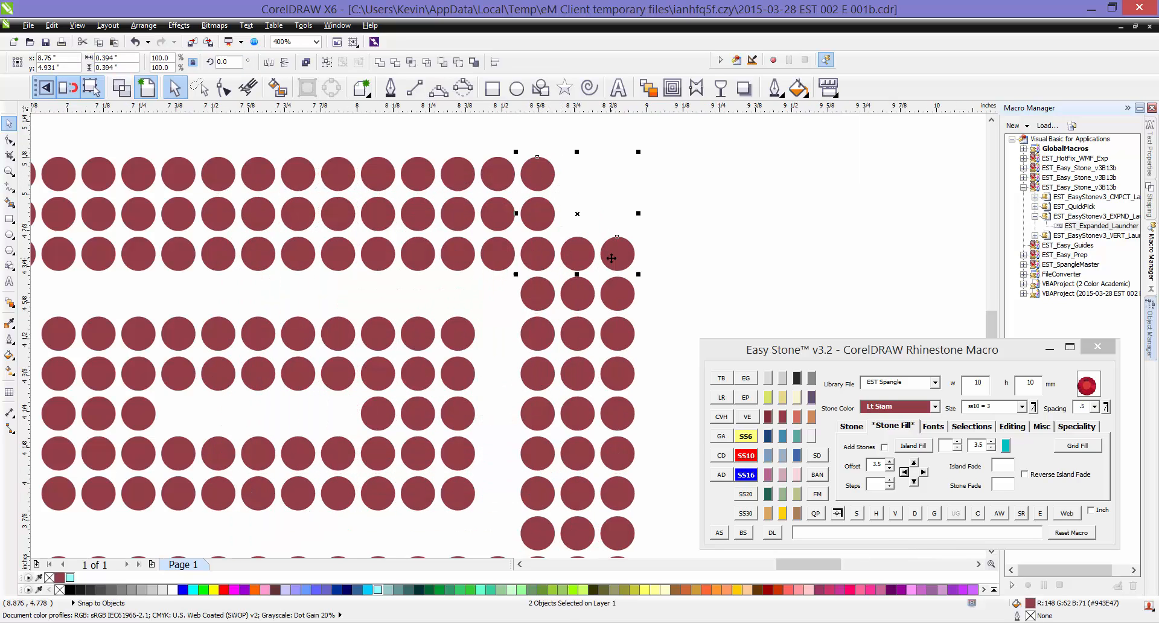
{"action": "left_click", "coordinate": [720, 532]}
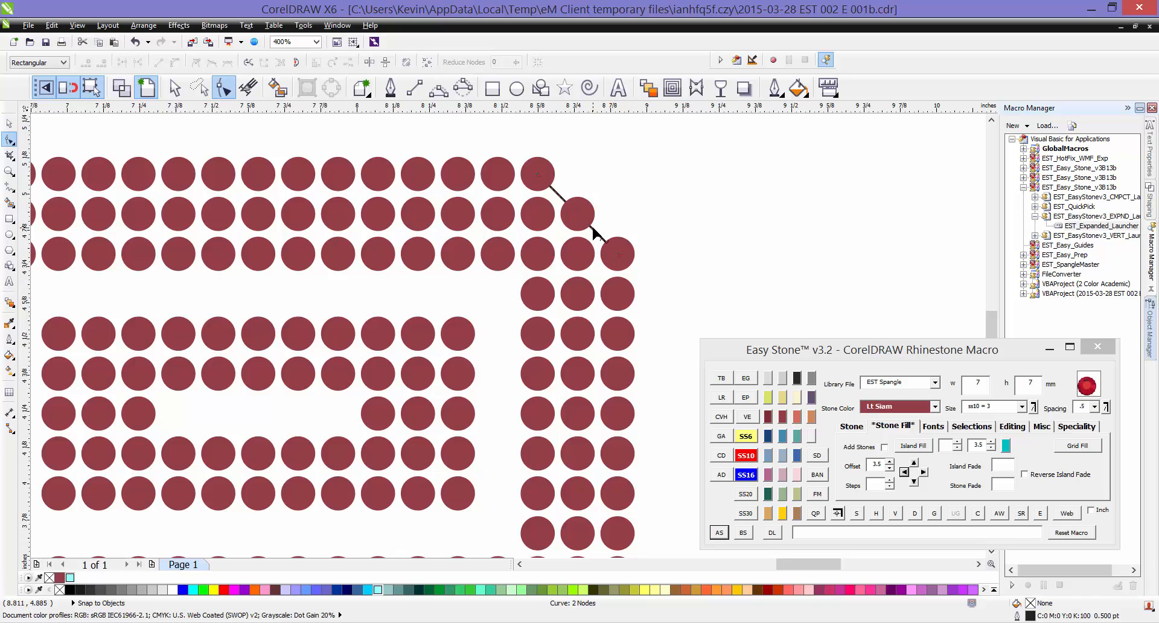
- Bend the corner path into an outward arc, respace its stones to two between the ends, and delete the stone path
{"action": "left_click_drag", "start_coordinate": [604, 221], "coordinate": [582, 192]}
{"action": "key", "text": "space"}
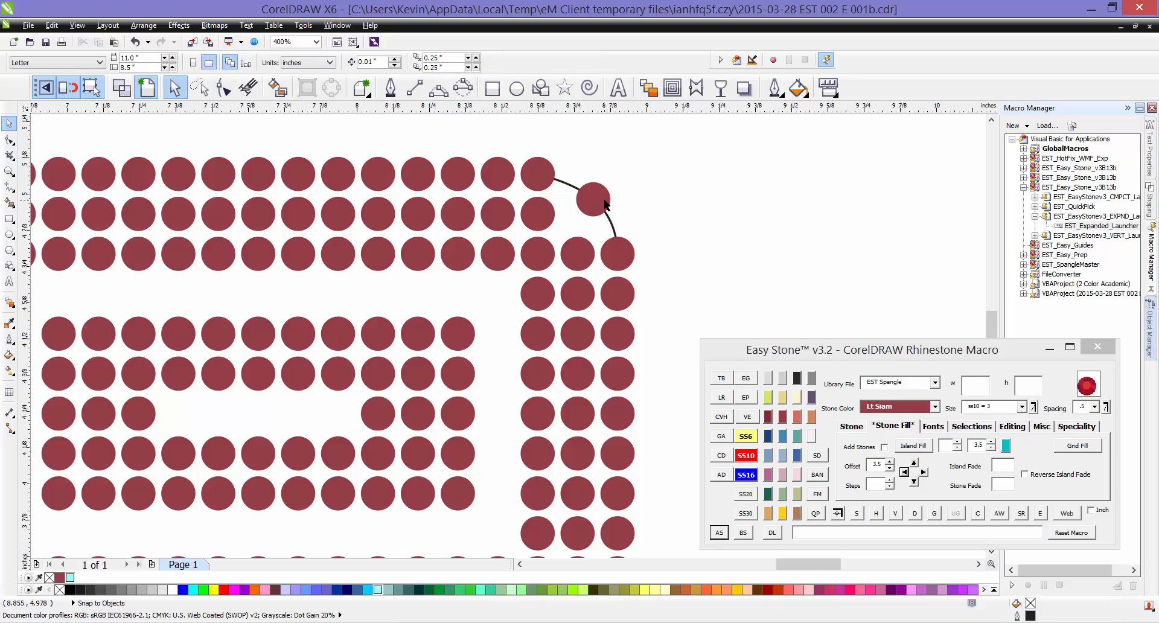
{"action": "left_click", "coordinate": [838, 514]}
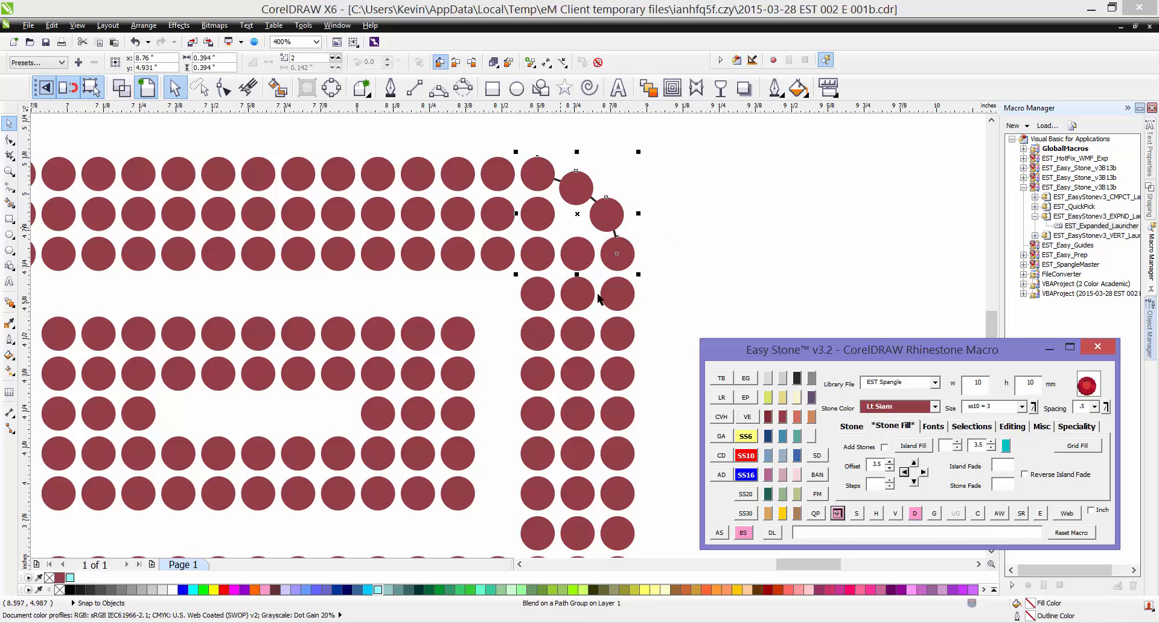
{"action": "left_click", "coordinate": [711, 213]}
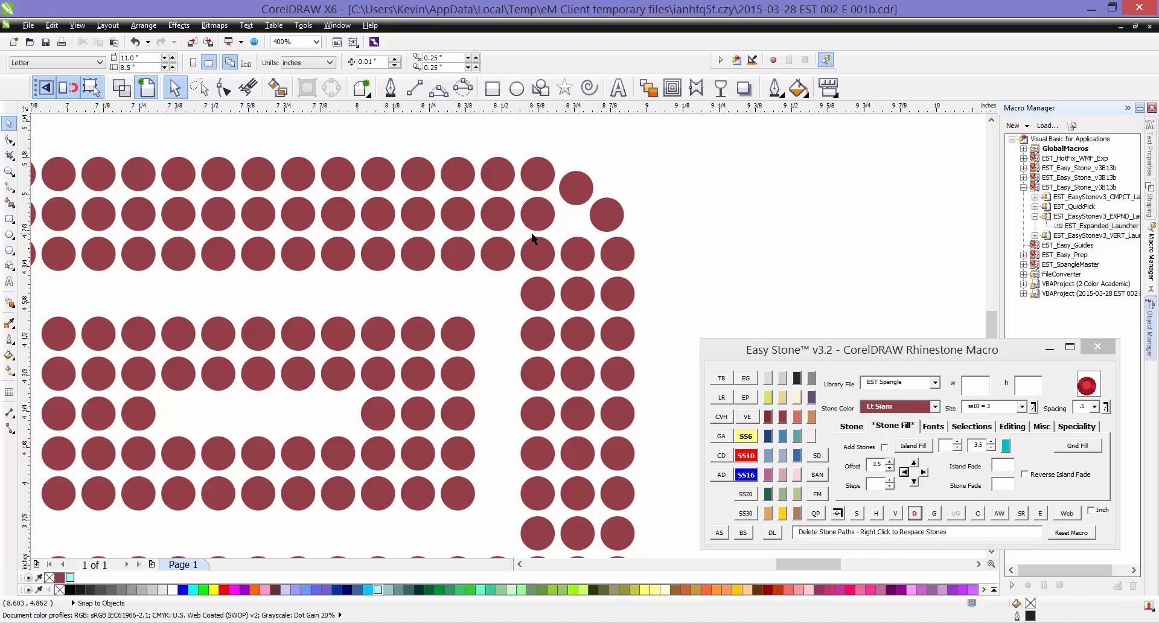
{"action": "scroll", "coordinate": [533, 239], "scroll_direction": "down", "scroll_amount": 1}
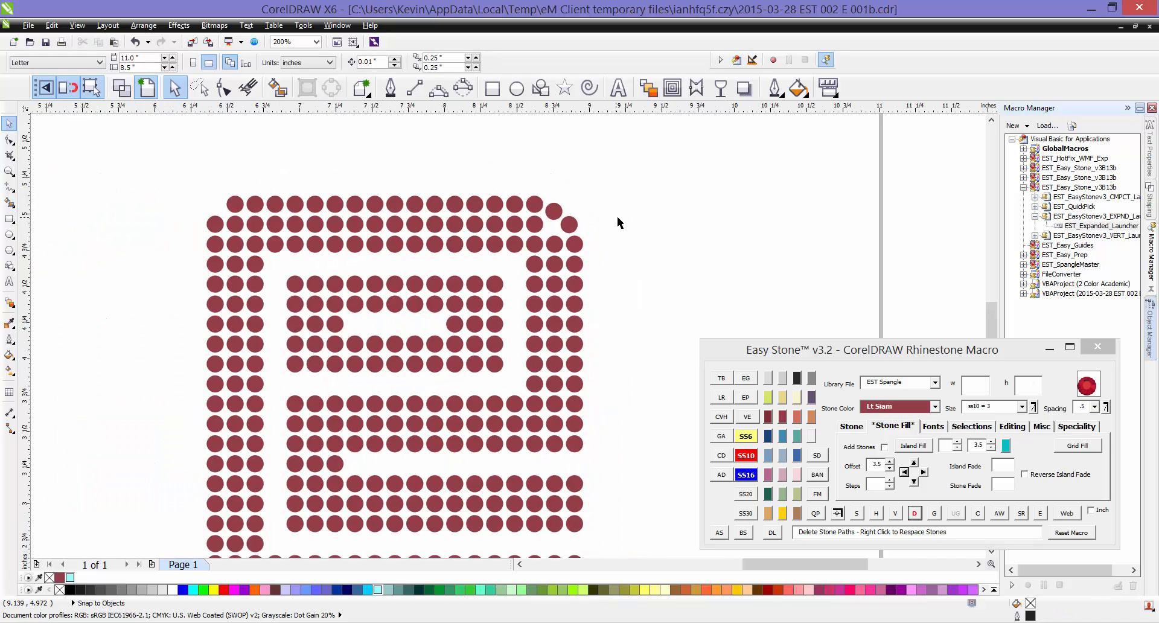
- Move the second row's last stone slightly right and the third row's second-to-last stone slightly up to fill inside the upper-right arc
{"action": "scroll", "coordinate": [528, 238], "scroll_direction": "up", "scroll_amount": 2}
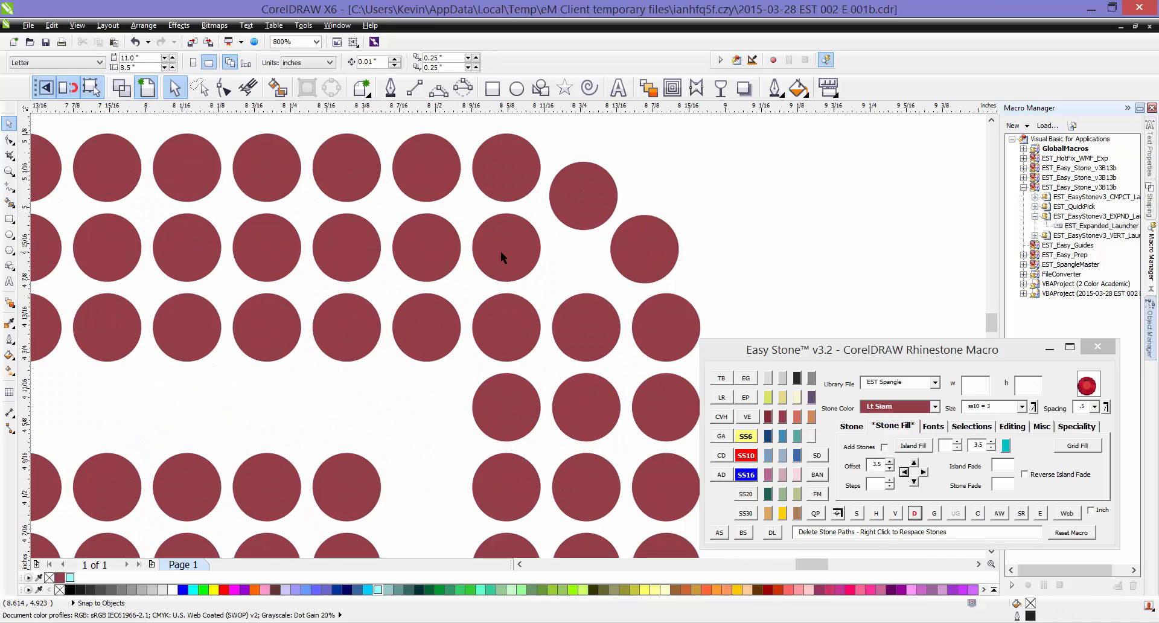
{"action": "left_click_drag", "start_coordinate": [497, 251], "coordinate": [530, 248]}
{"action": "left_click", "coordinate": [590, 331]}
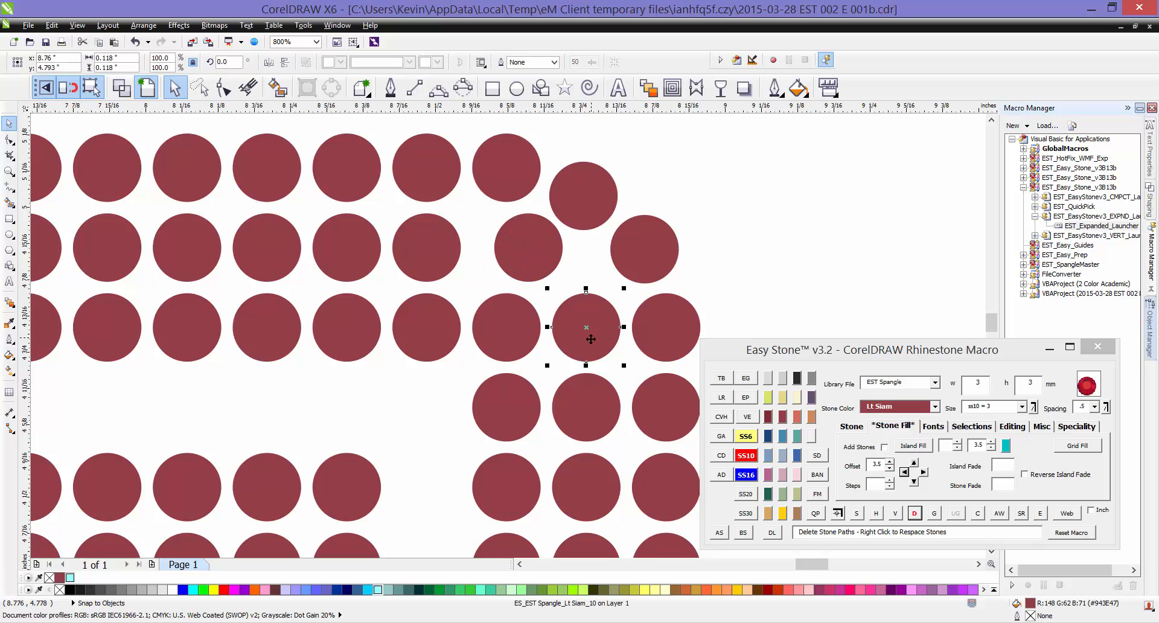
{"action": "left_click_drag", "start_coordinate": [590, 331], "coordinate": [590, 315]}
{"action": "left_click", "coordinate": [600, 247]}
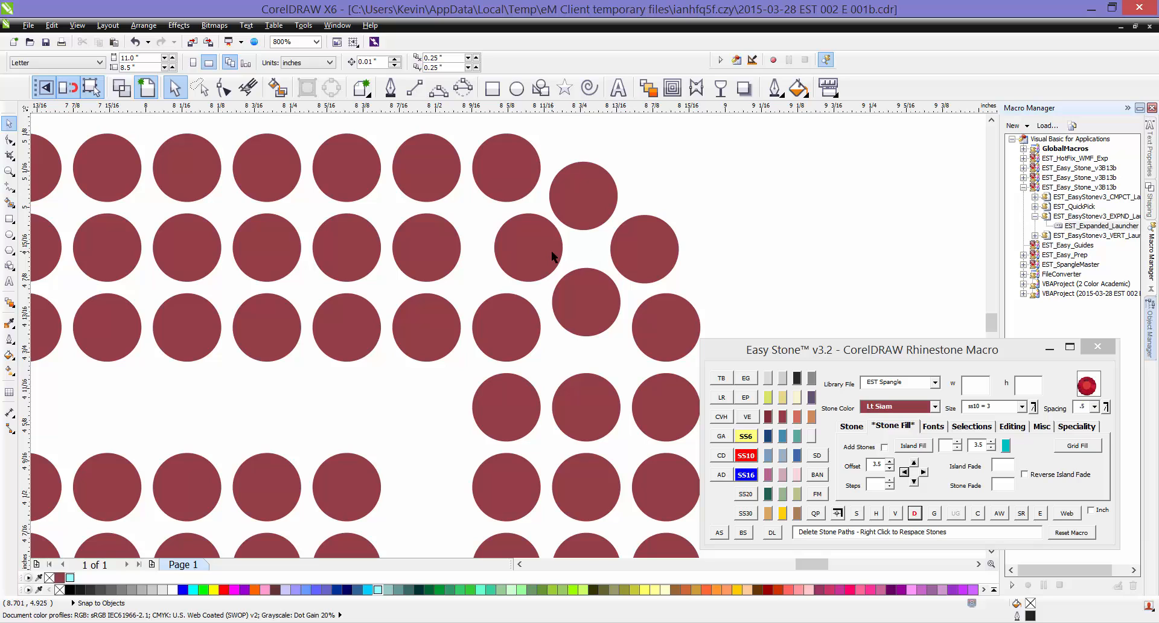
{"action": "scroll", "coordinate": [667, 192], "scroll_direction": "down", "scroll_amount": 1}
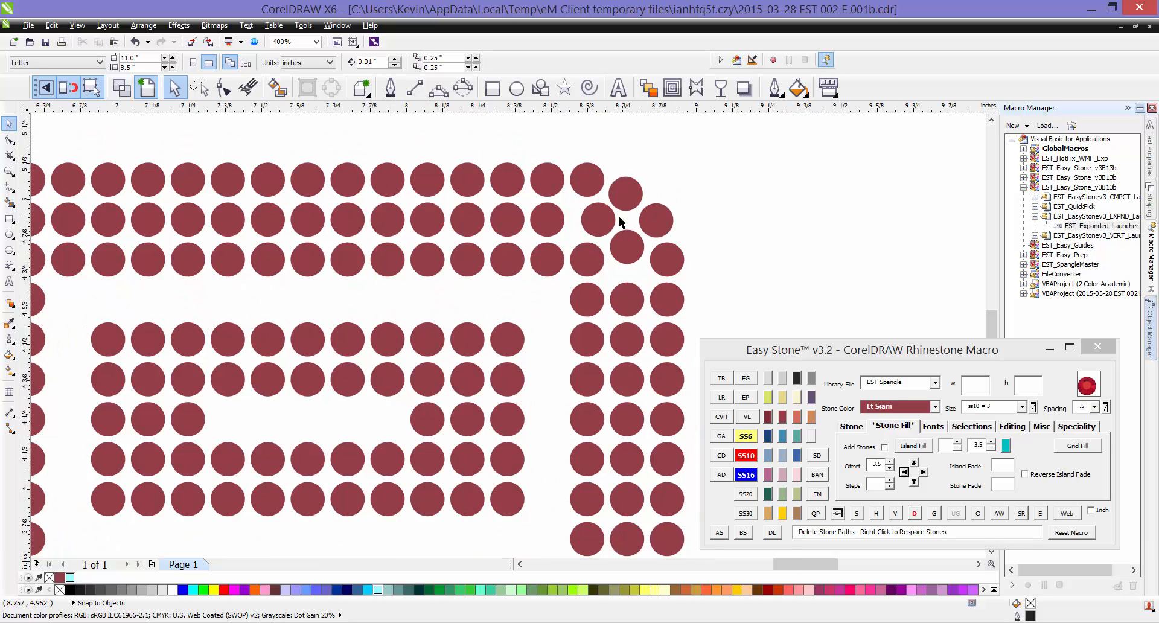
- Delete the first stones of the top two rows to step the letter's upper-left corner
{"action": "left_click_drag", "start_coordinate": [779, 162], "coordinate": [536, 277]}
{"action": "scroll", "coordinate": [703, 219], "scroll_direction": "down", "scroll_amount": 1}
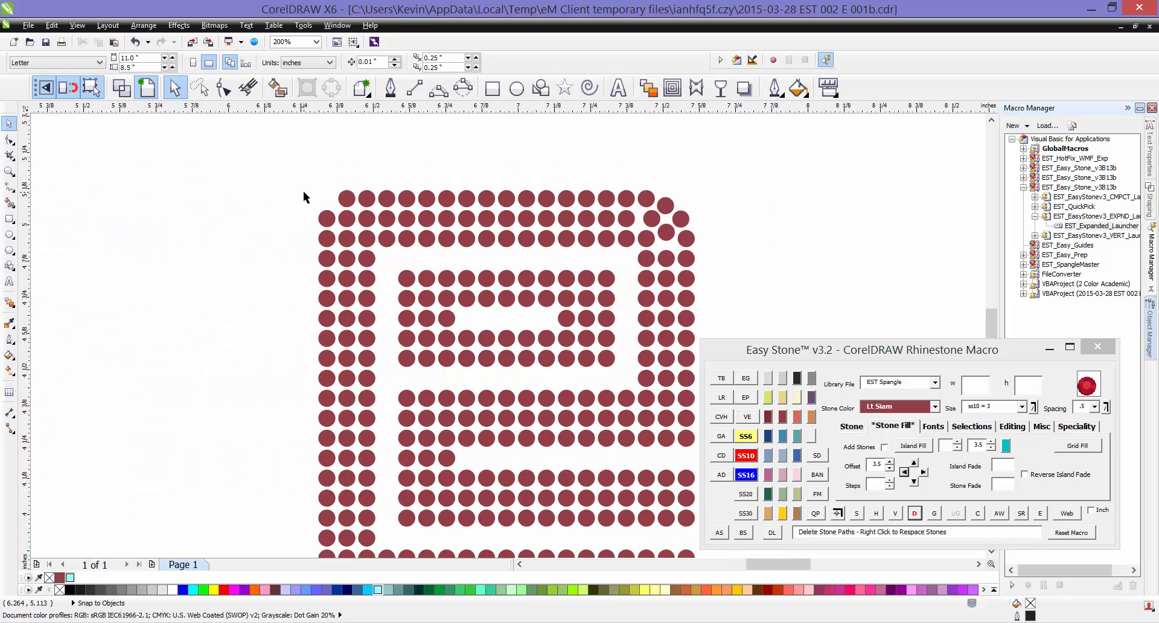
{"action": "scroll", "coordinate": [304, 192], "scroll_direction": "up", "scroll_amount": 1}
{"action": "left_click", "coordinate": [389, 204]}
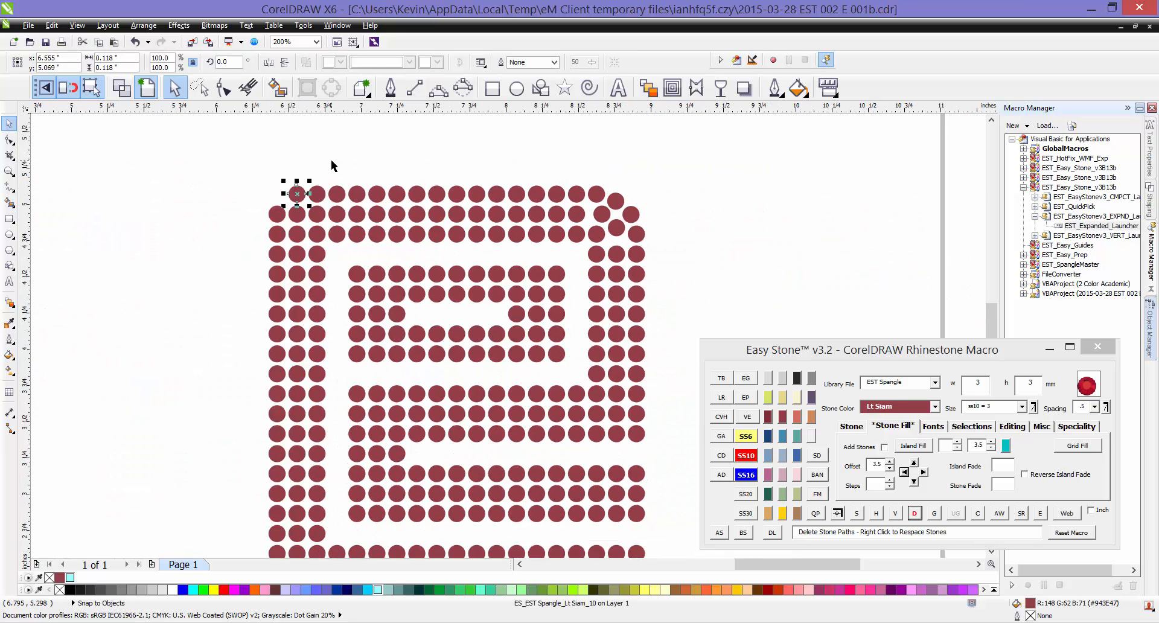
{"action": "left_click", "coordinate": [652, 171]}
{"action": "scroll", "coordinate": [275, 231], "scroll_direction": "up", "scroll_amount": 1}
{"action": "left_click", "coordinate": [297, 174]}
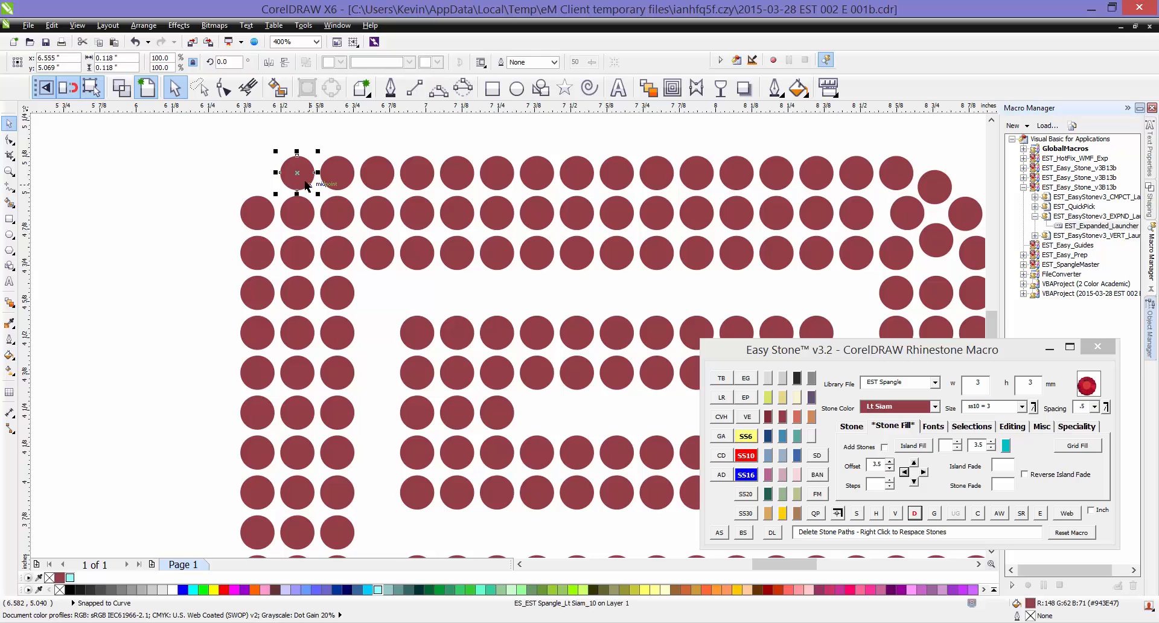
{"action": "key", "text": "Delete"}
- Delete the first stones of the bottom two rows to step the letter's lower-left corner
{"action": "scroll", "coordinate": [276, 155], "scroll_direction": "down", "scroll_amount": 2}
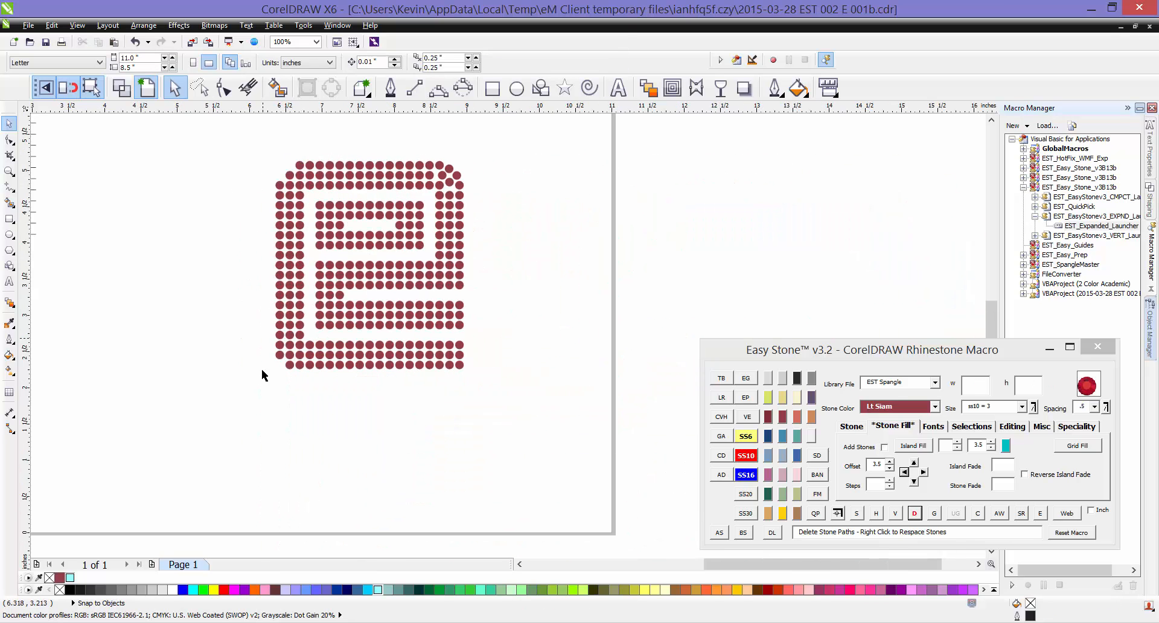
{"action": "scroll", "coordinate": [265, 365], "scroll_direction": "up", "scroll_amount": 1}
{"action": "left_click", "coordinate": [290, 346]}
{"action": "key", "text": "Delete"}
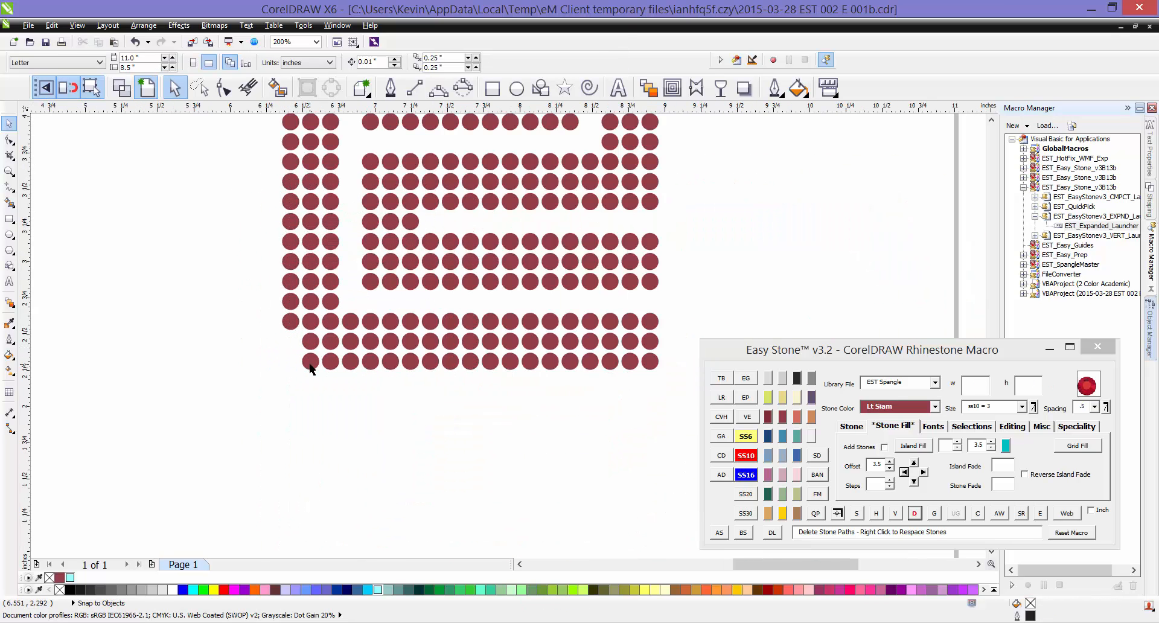
{"action": "left_click", "coordinate": [310, 361]}
{"action": "key", "text": "Delete"}
- Place a copy of the upper-right corner's seven stones just outside the letter's upper-left corner
{"action": "scroll", "coordinate": [343, 450], "scroll_direction": "down", "scroll_amount": 1}
{"action": "scroll", "coordinate": [444, 216], "scroll_direction": "up", "scroll_amount": 1}
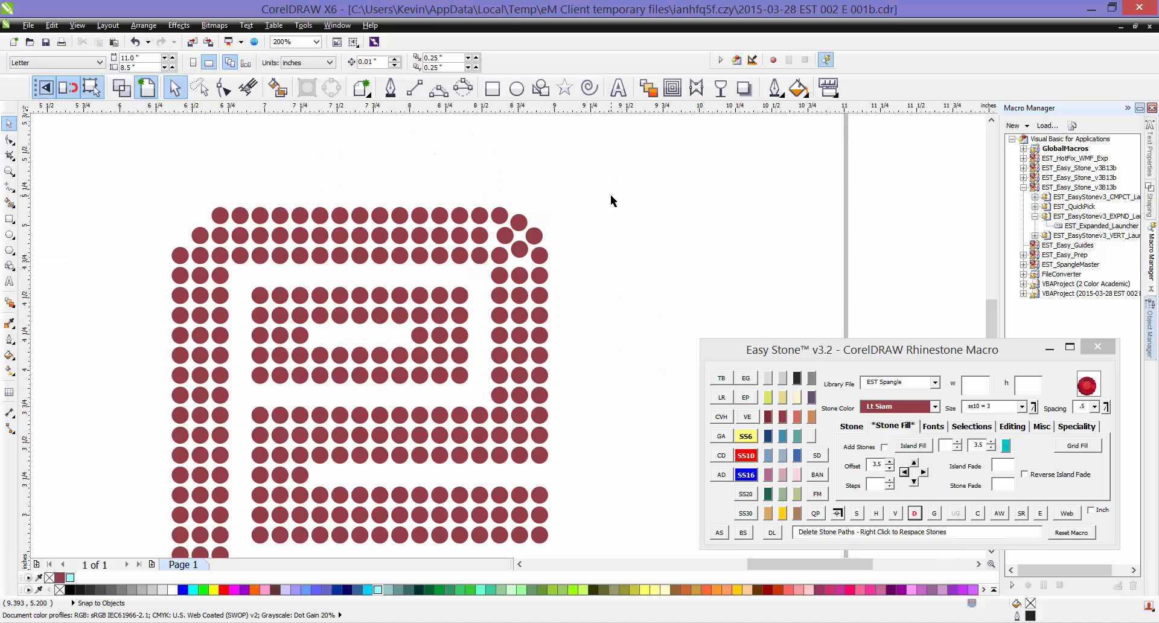
{"action": "left_click_drag", "start_coordinate": [612, 201], "coordinate": [481, 273]}
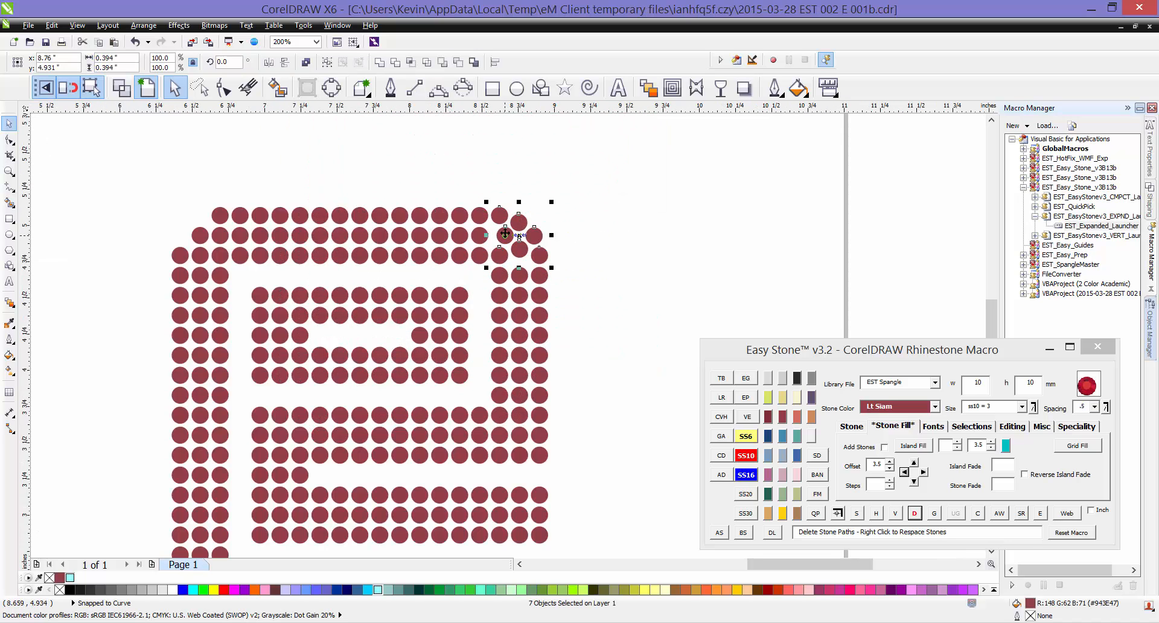
{"action": "left_click_drag", "start_coordinate": [516, 231], "coordinate": [184, 177]}
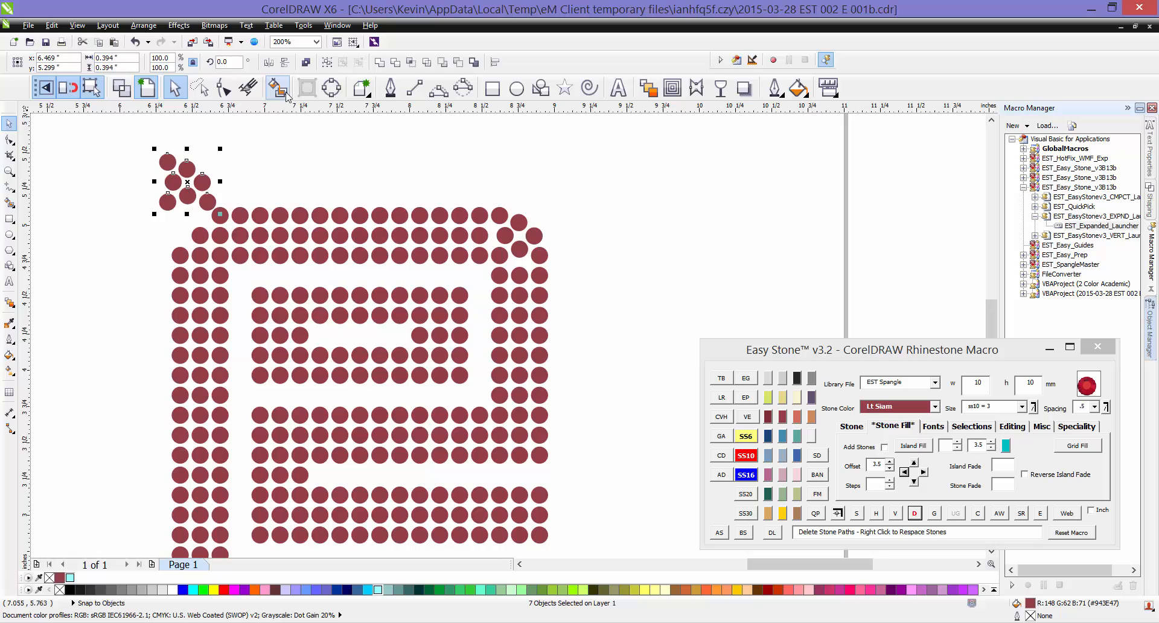
- Mirror the copied corner stones horizontally and align them with the first stone of the top row at the upper-left corner
{"action": "scroll", "coordinate": [183, 162], "scroll_direction": "up", "scroll_amount": 1}
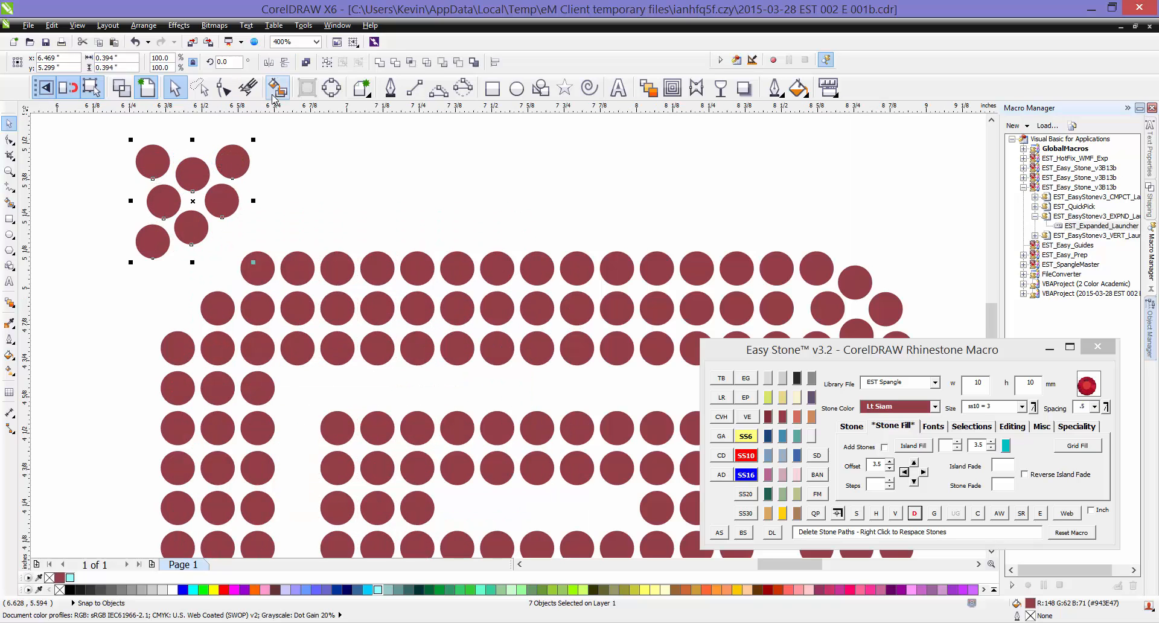
{"action": "left_click", "coordinate": [285, 61]}
{"action": "left_click", "coordinate": [270, 62]}
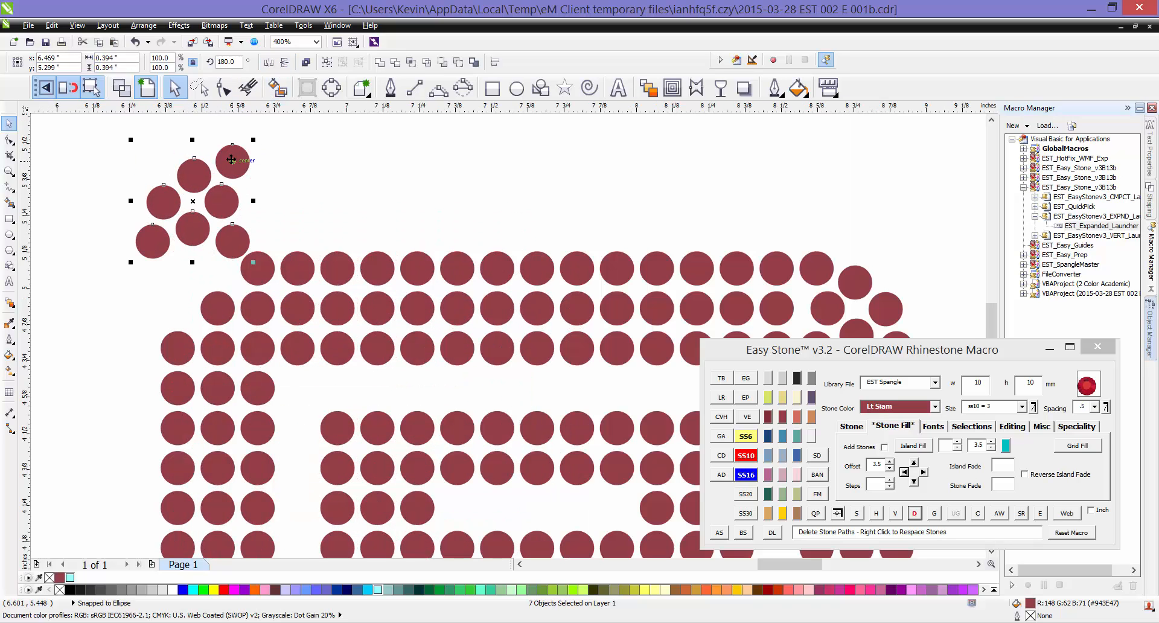
{"action": "left_click_drag", "start_coordinate": [233, 165], "coordinate": [258, 273]}
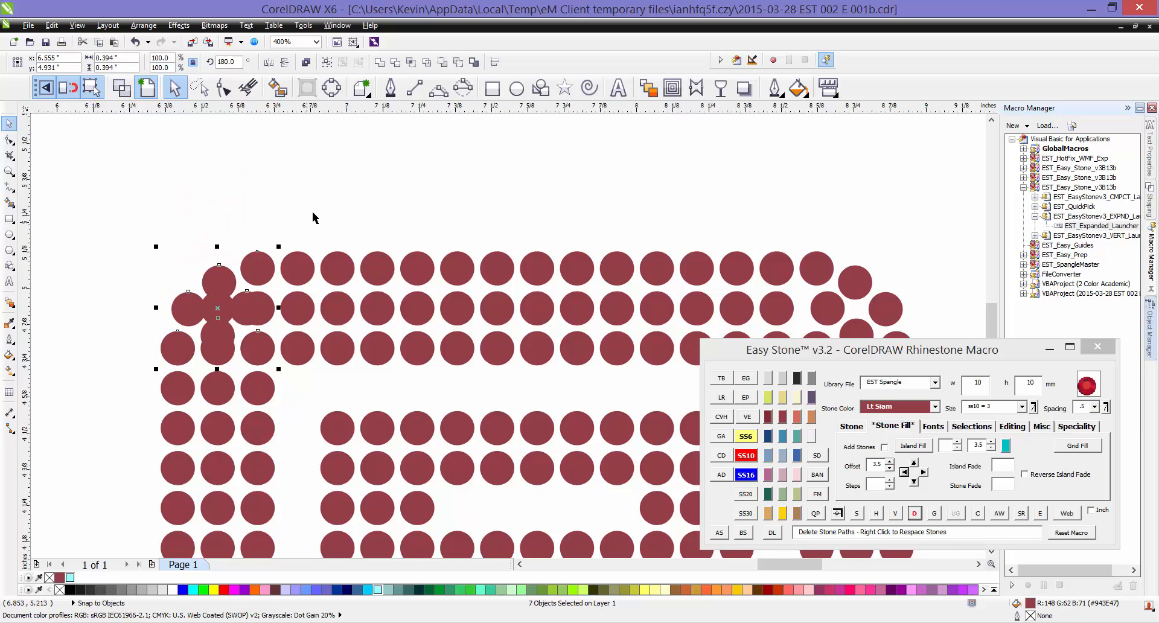
- Delete the centre stone and the two copied inner stones that overlap the grid inside the upper-left corner
{"action": "key", "text": "Escape"}
{"action": "scroll", "coordinate": [236, 327], "scroll_direction": "up", "scroll_amount": 2}
{"action": "left_click", "coordinate": [186, 267]}
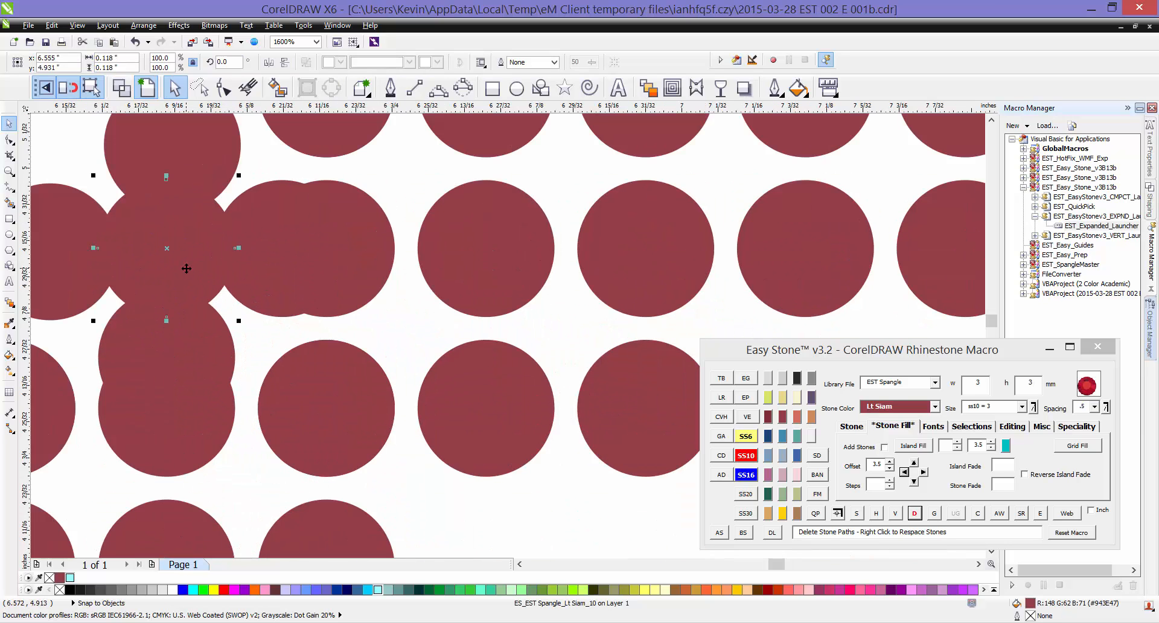
{"action": "key", "text": "Escape"}
{"action": "scroll", "coordinate": [379, 189], "scroll_direction": "down", "scroll_amount": 1}
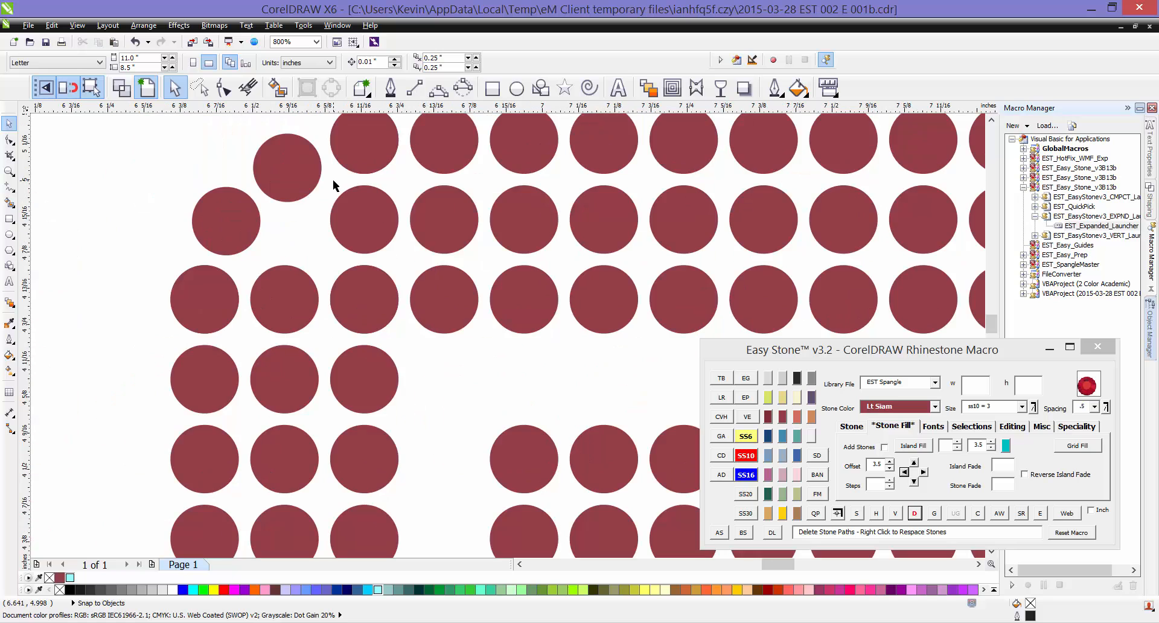
- Place a copy of the rounded upper-left corner stones in the empty area left of the letter
{"action": "scroll", "coordinate": [316, 186], "scroll_direction": "down", "scroll_amount": 2}
{"action": "left_click_drag", "start_coordinate": [263, 207], "coordinate": [365, 297]}
{"action": "scroll", "coordinate": [363, 120], "scroll_direction": "down", "scroll_amount": 1}
{"action": "scroll", "coordinate": [338, 205], "scroll_direction": "up", "scroll_amount": 1}
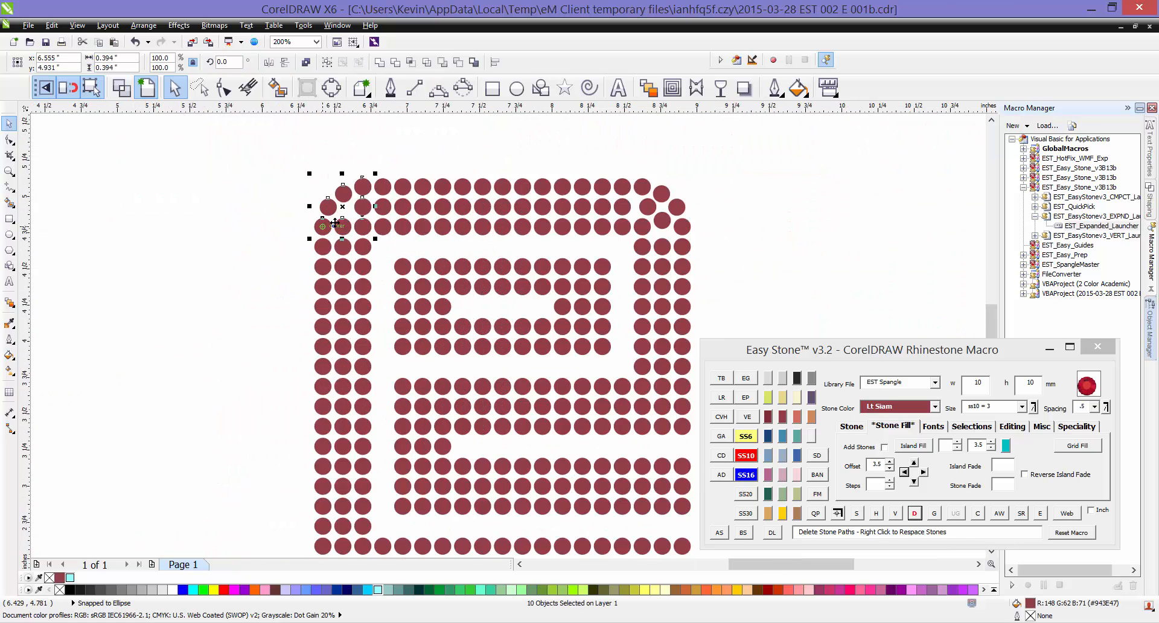
{"action": "left_click_drag", "start_coordinate": [338, 208], "coordinate": [177, 379]}
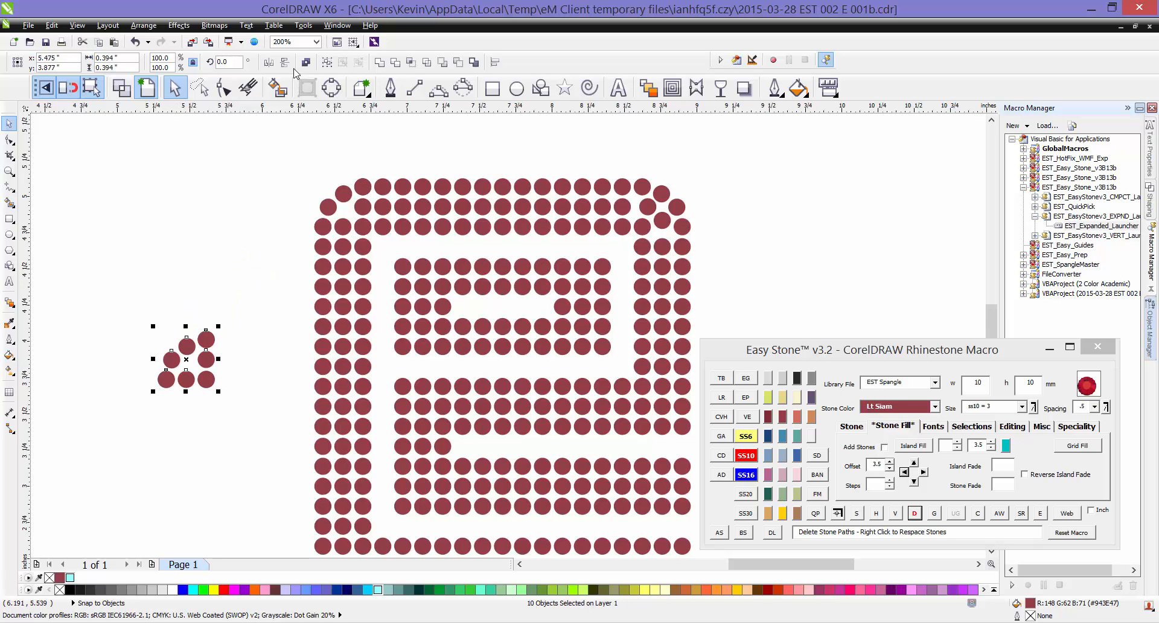
- Mirror the copied corner stones vertically and place them on the letter's lower-left corner
{"action": "scroll", "coordinate": [224, 122], "scroll_direction": "down", "scroll_amount": 1}
{"action": "scroll", "coordinate": [215, 320], "scroll_direction": "up", "scroll_amount": 1}
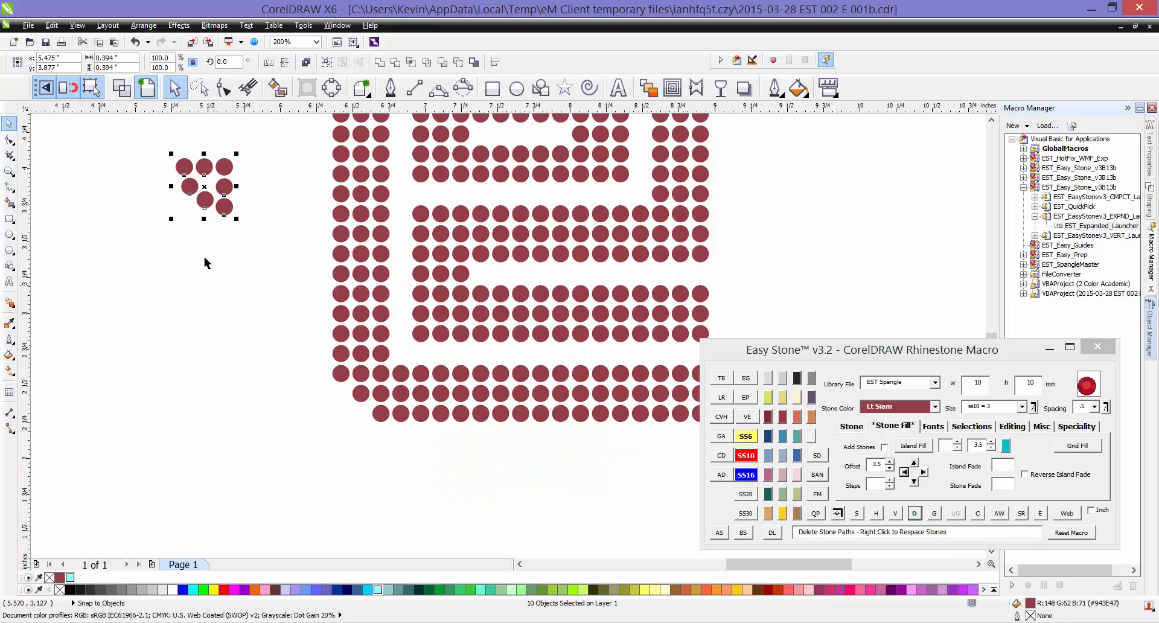
{"action": "left_click_drag", "start_coordinate": [193, 183], "coordinate": [352, 389]}
{"action": "key", "text": "Escape"}
- Delete the grid stone that overlaps the two curve stones inside the lower-left corner
{"action": "scroll", "coordinate": [357, 389], "scroll_direction": "up", "scroll_amount": 2}
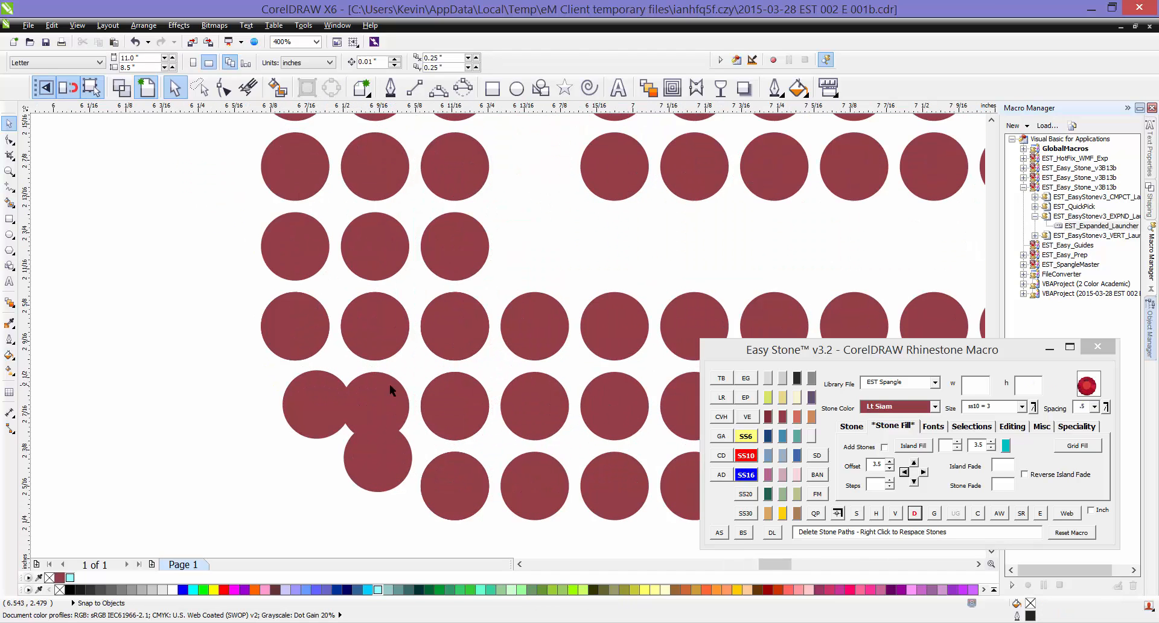
{"action": "key", "text": "Tab"}
{"action": "key", "text": "Escape"}
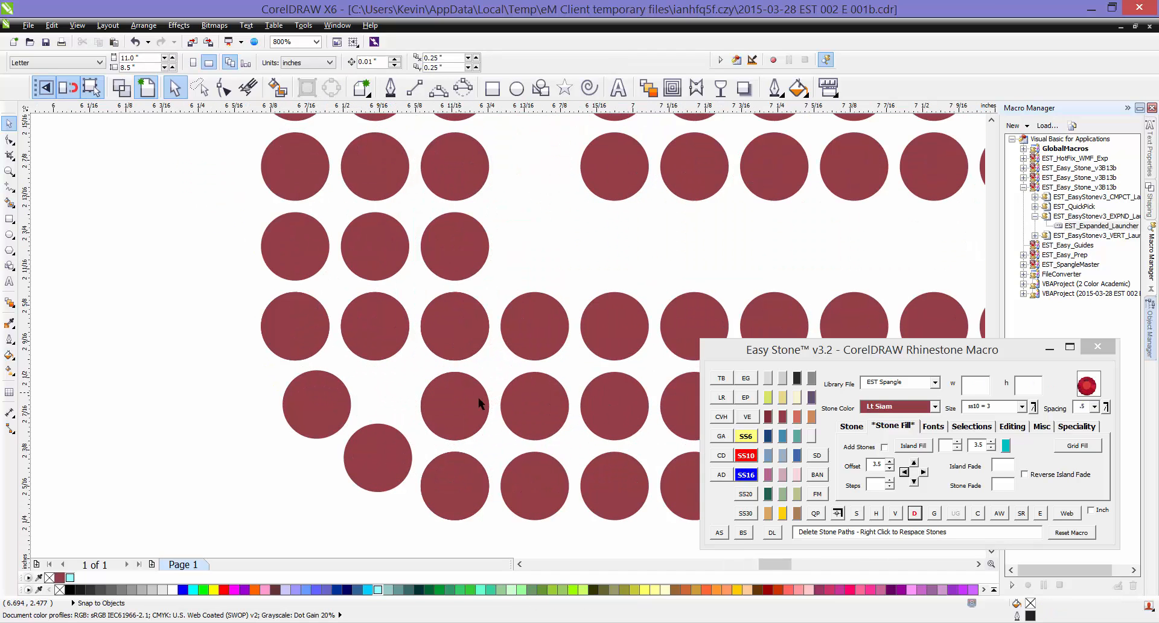
- Move the first inner stone of the second-to-last row slightly left at the lower-left corner and remove its duplicate underneath
{"action": "scroll", "coordinate": [484, 414], "scroll_direction": "up", "scroll_amount": 1}
{"action": "left_click_drag", "start_coordinate": [430, 406], "coordinate": [400, 406]}
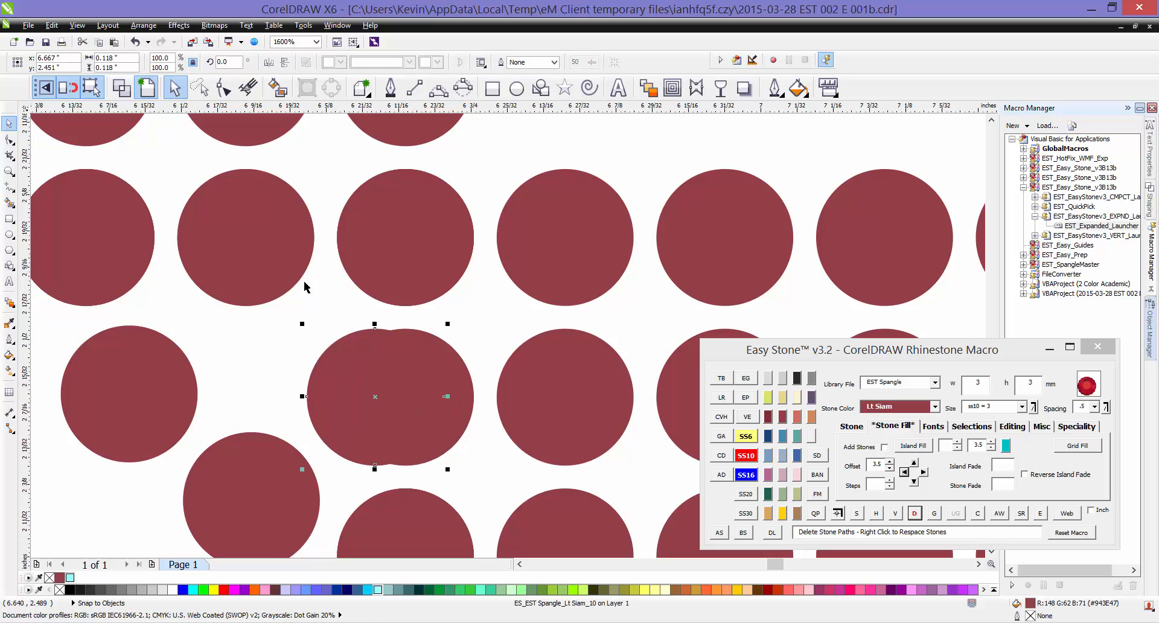
{"action": "key", "text": "ctrl+z"}
{"action": "key", "text": "ctrl+z"}
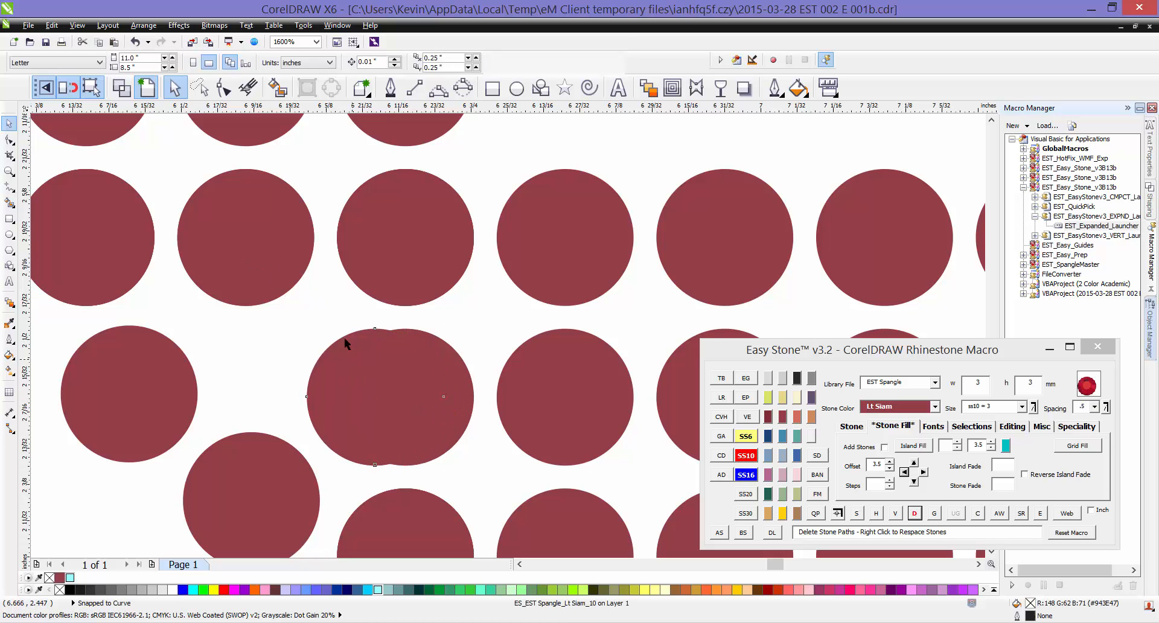
{"action": "left_click_drag", "start_coordinate": [422, 387], "coordinate": [390, 388]}
- Move the second stone of the third-to-last row slightly down into the lower-left corner gap and remove its duplicate
{"action": "mouse_move", "coordinate": [276, 245]}
{"action": "left_mouse_down"}
{"action": "mouse_move", "coordinate": [261, 242]}
{"action": "mouse_move", "coordinate": [272, 251]}
{"action": "left_mouse_up"}
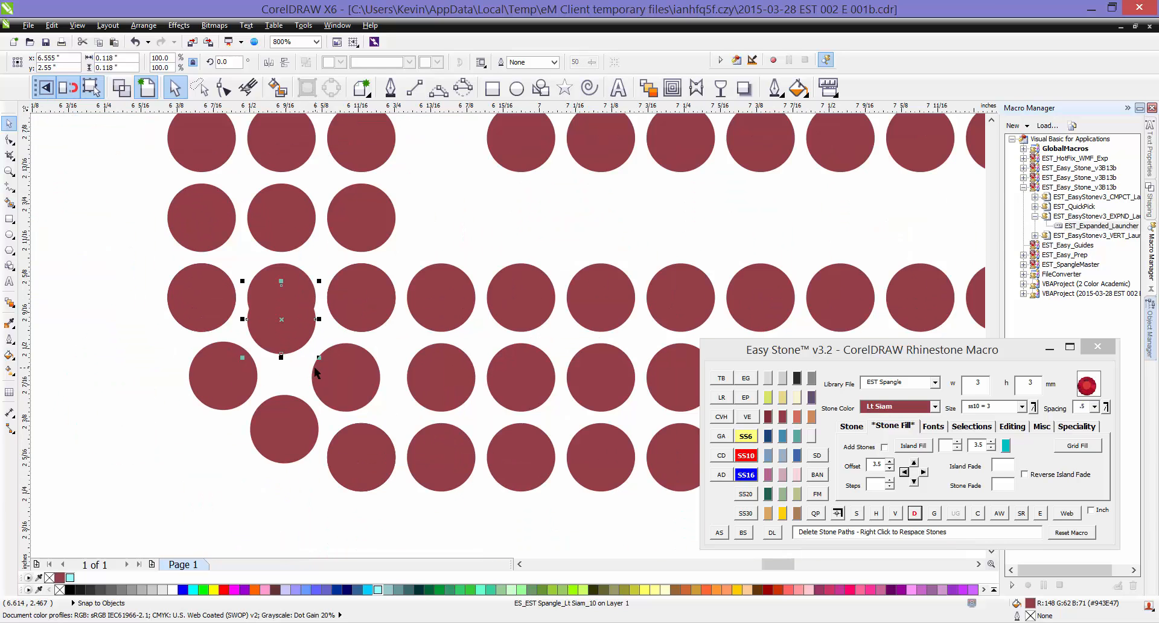
{"action": "scroll", "coordinate": [314, 367], "scroll_direction": "down", "scroll_amount": 1}
{"action": "left_click", "coordinate": [273, 358]}
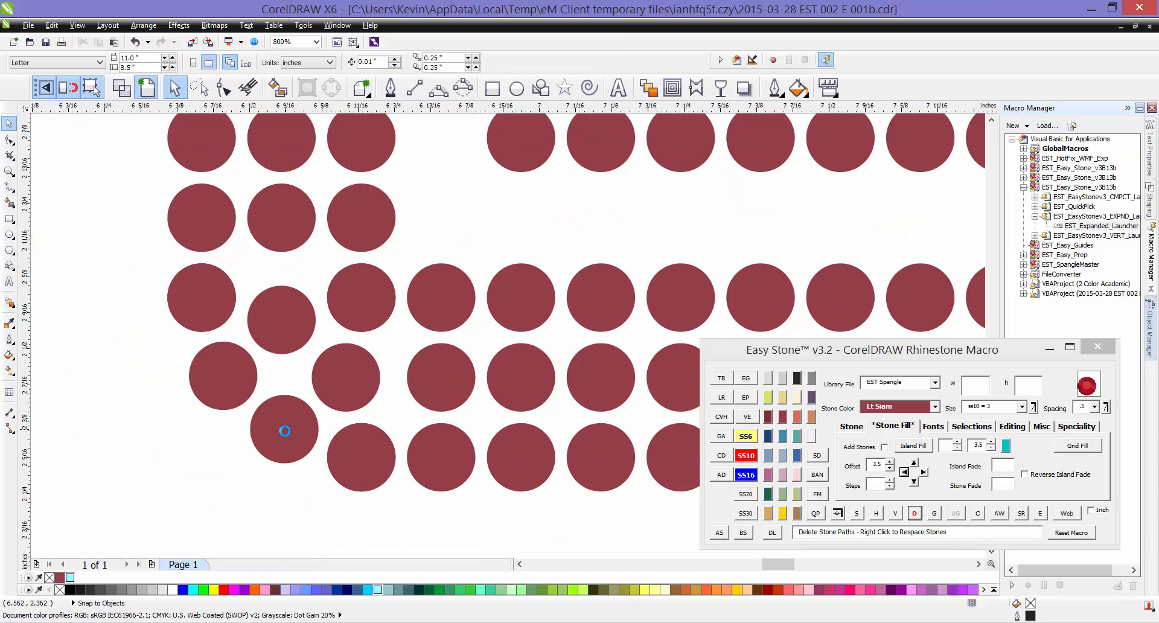
- Space the stones of the letter's second-to-last row evenly horizontally, from the lower-left inner corner stone to the row's right end
{"action": "scroll", "coordinate": [282, 429], "scroll_direction": "down", "scroll_amount": 2}
{"action": "left_click", "coordinate": [273, 435]}
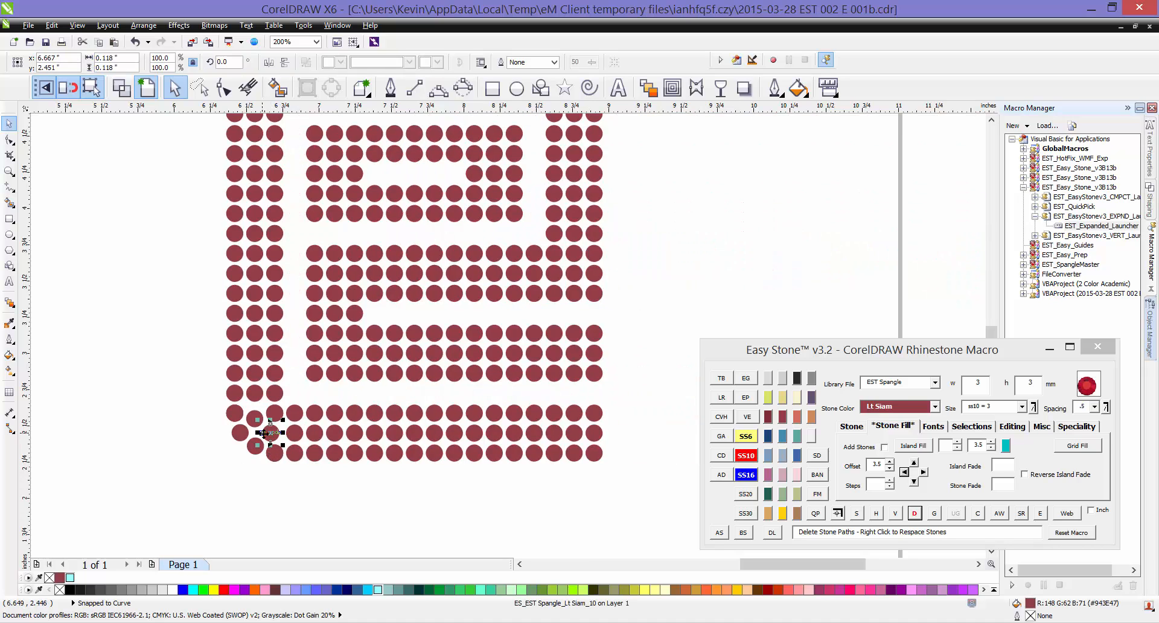
{"action": "left_click", "coordinate": [596, 433], "text": "shift"}
{"action": "left_click", "coordinate": [876, 514]}
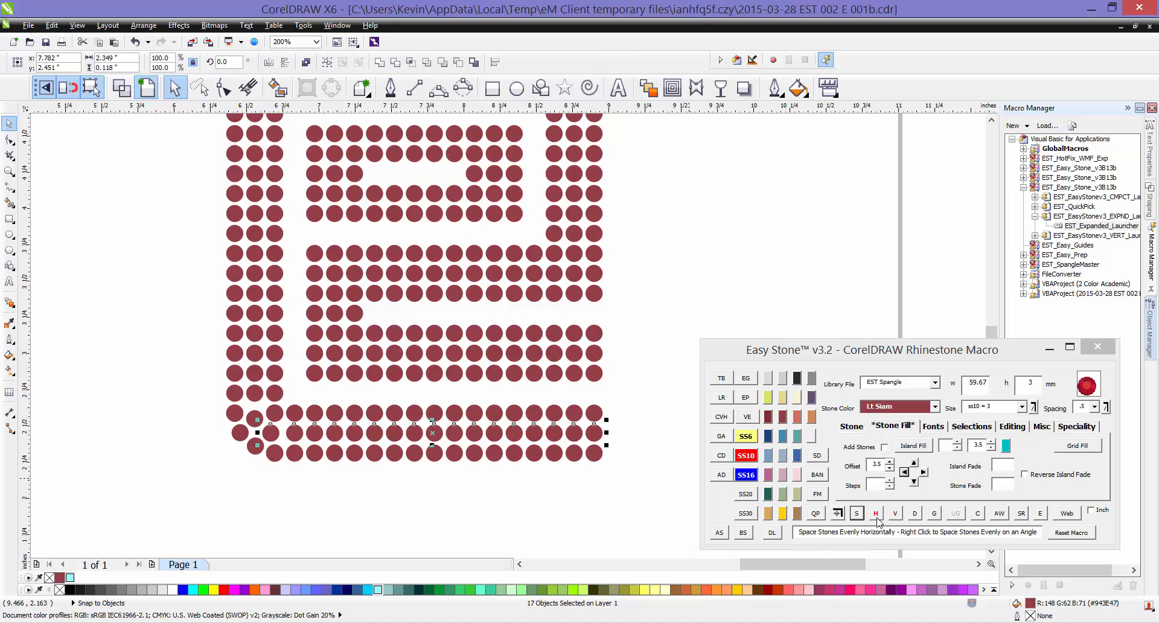
{"action": "left_click", "coordinate": [365, 480]}
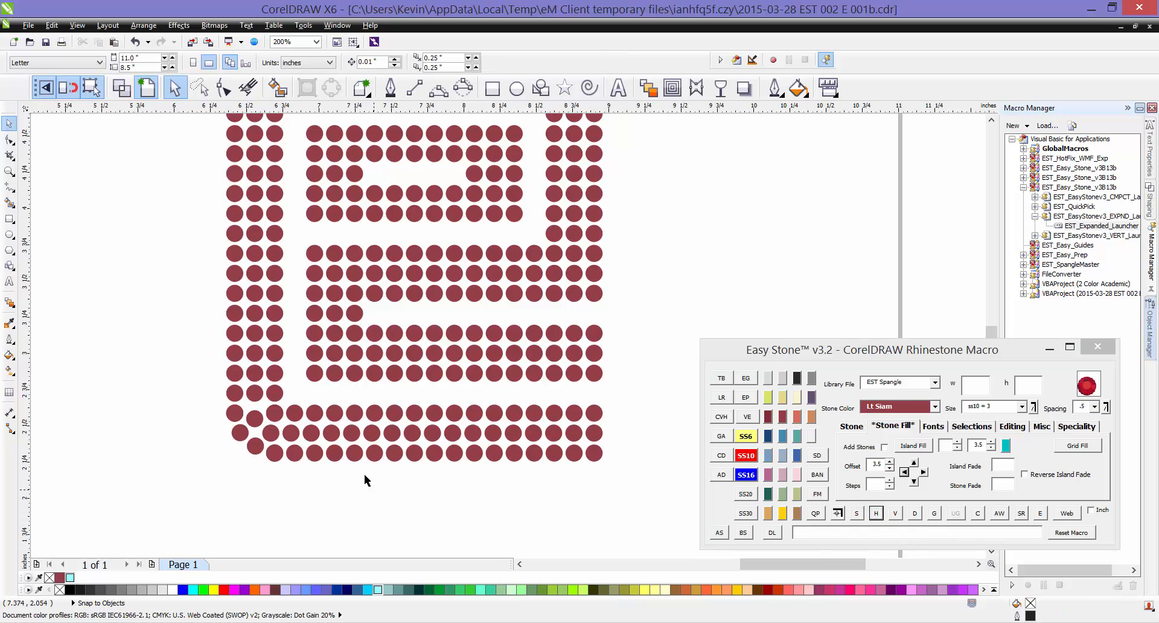
- At the upper-left corner, move the second stone of the third row slightly up and the second row's first inner stone slightly left
{"action": "left_click", "coordinate": [258, 421]}
{"action": "scroll", "coordinate": [264, 427], "scroll_direction": "down", "scroll_amount": 1}
{"action": "scroll", "coordinate": [268, 278], "scroll_direction": "up", "scroll_amount": 1}
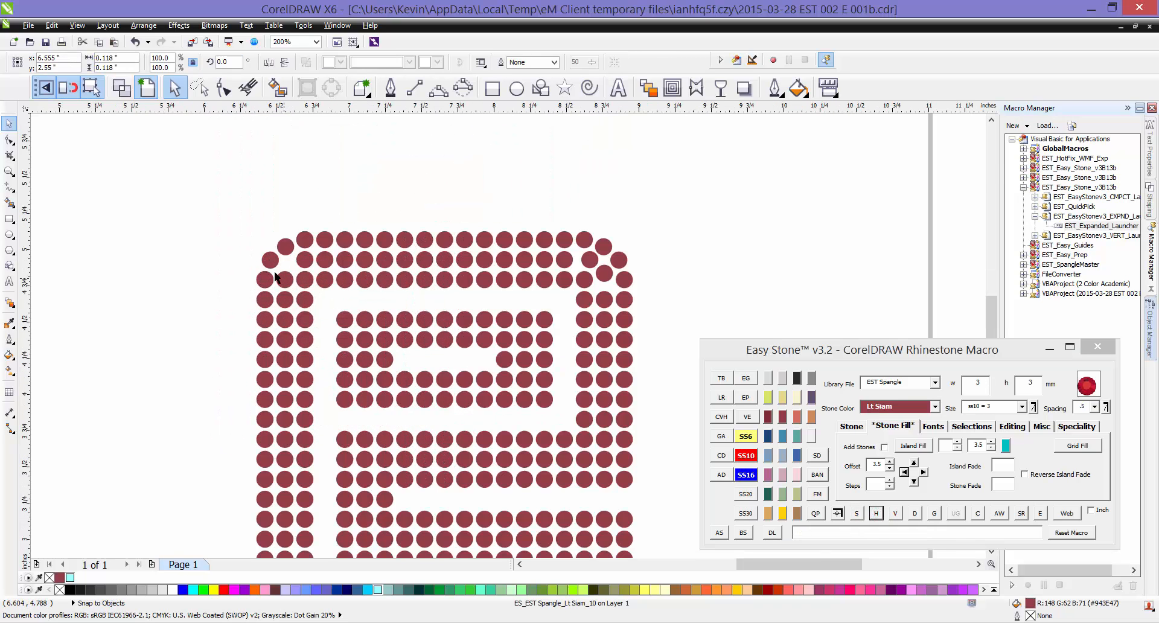
{"action": "scroll", "coordinate": [275, 278], "scroll_direction": "up", "scroll_amount": 1}
{"action": "left_click", "coordinate": [225, 264]}
{"action": "scroll", "coordinate": [293, 251], "scroll_direction": "up", "scroll_amount": 3}
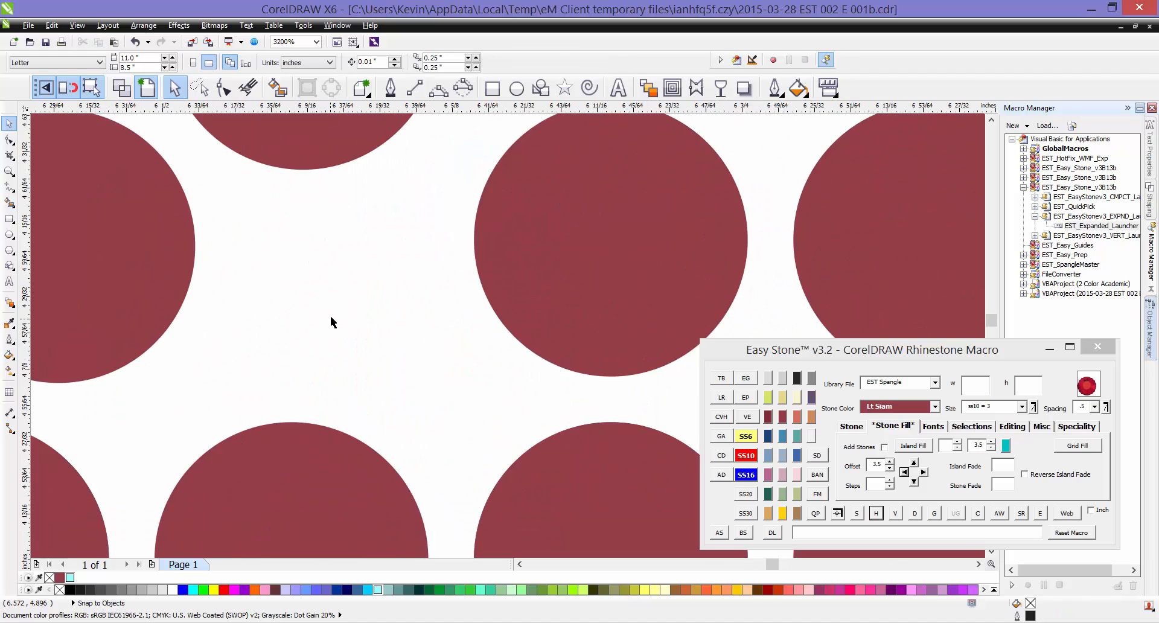
{"action": "scroll", "coordinate": [331, 316], "scroll_direction": "down", "scroll_amount": 1}
{"action": "left_click_drag", "start_coordinate": [342, 411], "coordinate": [342, 380]}
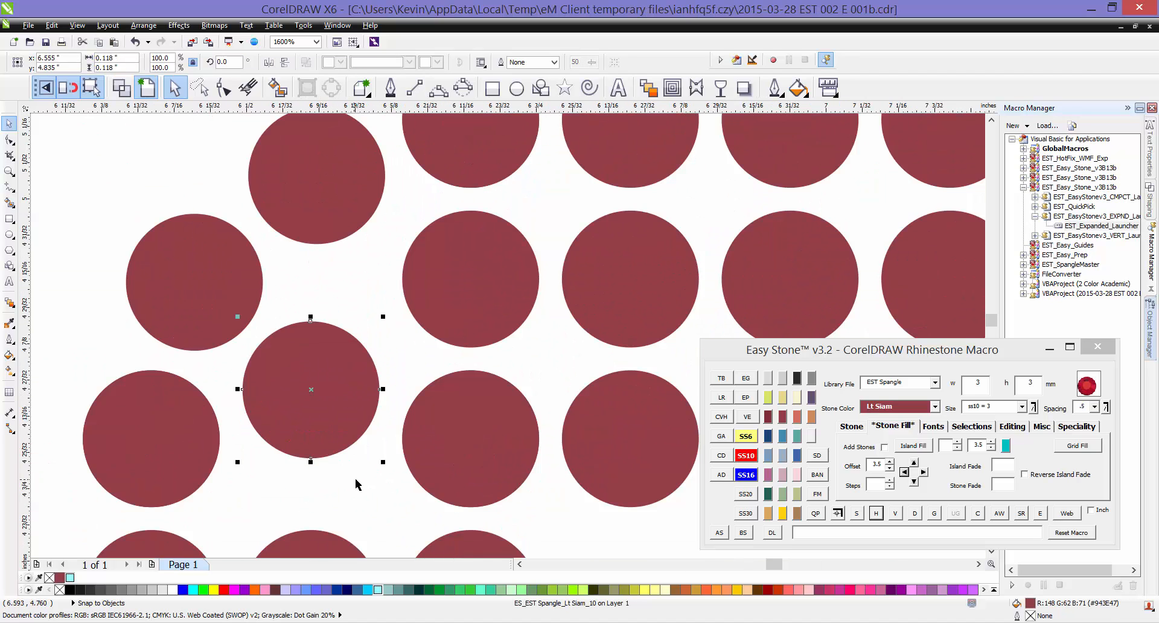
{"action": "left_click_drag", "start_coordinate": [473, 300], "coordinate": [443, 293]}
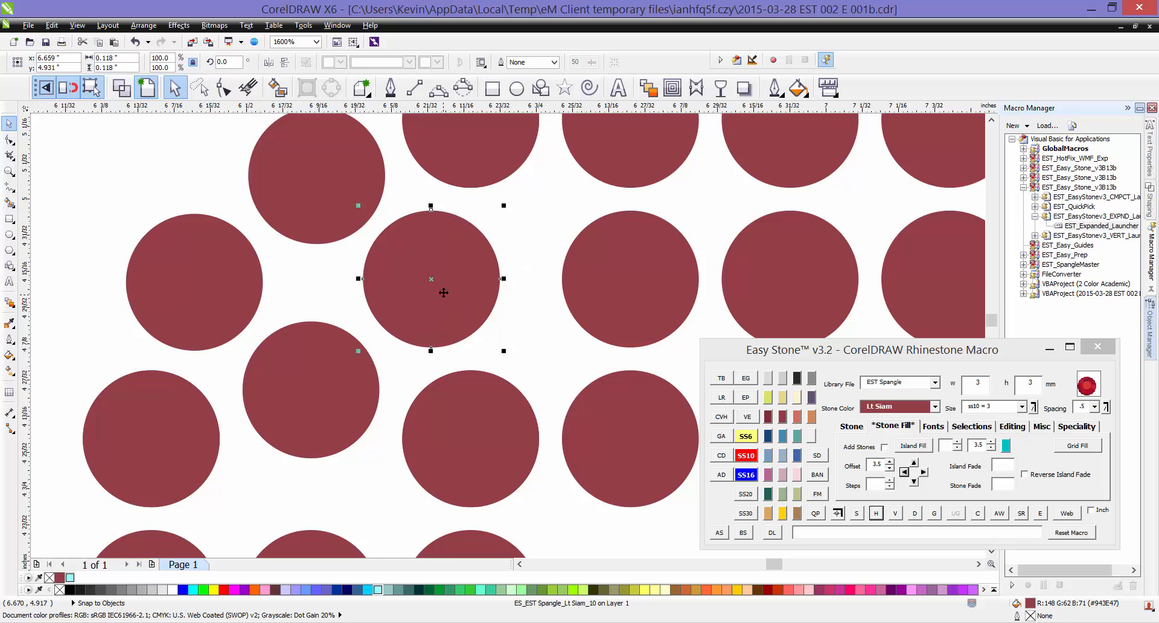
- Space the stones of the second column evenly vertically between the upper-left and lower-left inner corner stones
{"action": "scroll", "coordinate": [444, 293], "scroll_direction": "down", "scroll_amount": 1}
{"action": "scroll", "coordinate": [343, 242], "scroll_direction": "down", "scroll_amount": 2}
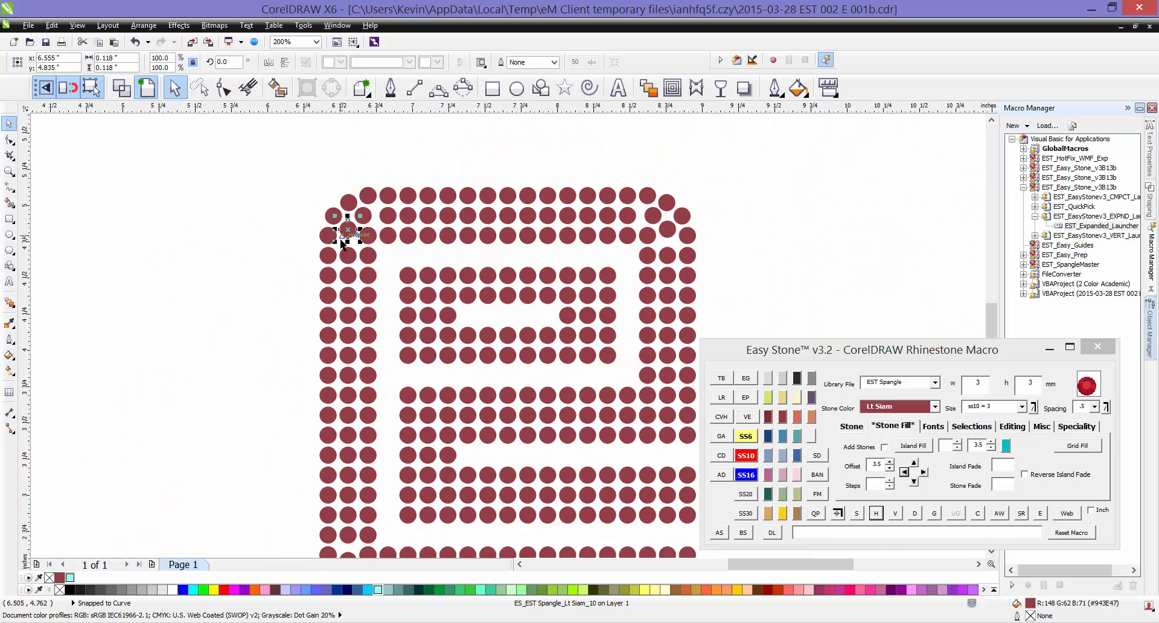
{"action": "scroll", "coordinate": [343, 242], "scroll_direction": "down", "scroll_amount": 1}
{"action": "scroll", "coordinate": [345, 395], "scroll_direction": "up", "scroll_amount": 1}
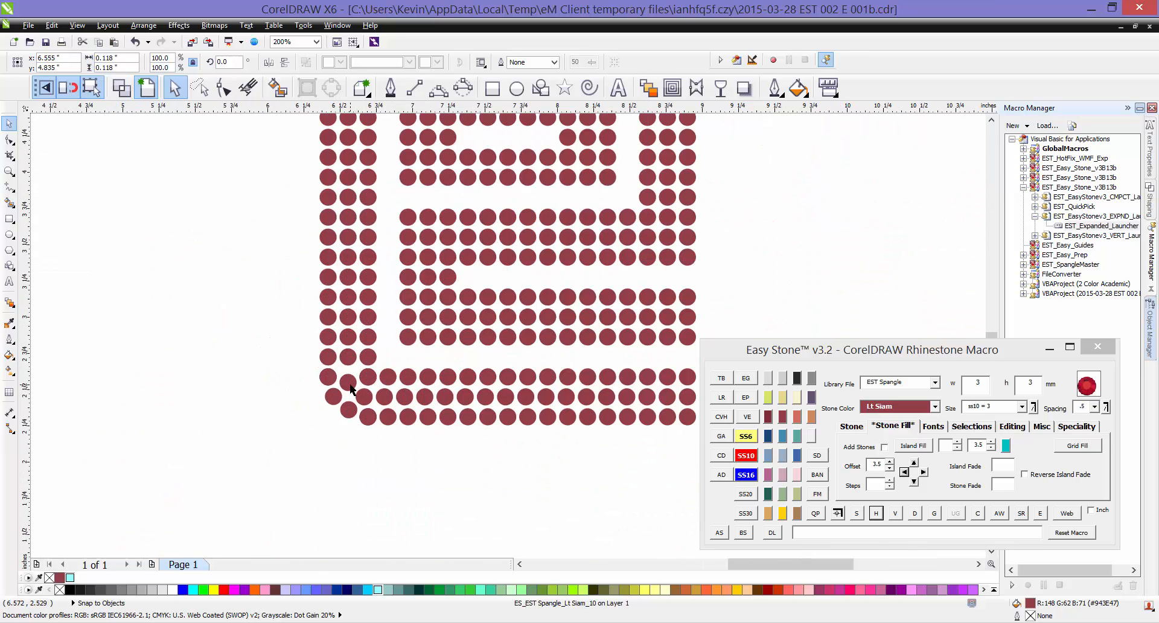
{"action": "left_click", "coordinate": [351, 390], "text": "shift"}
{"action": "left_click", "coordinate": [895, 513]}
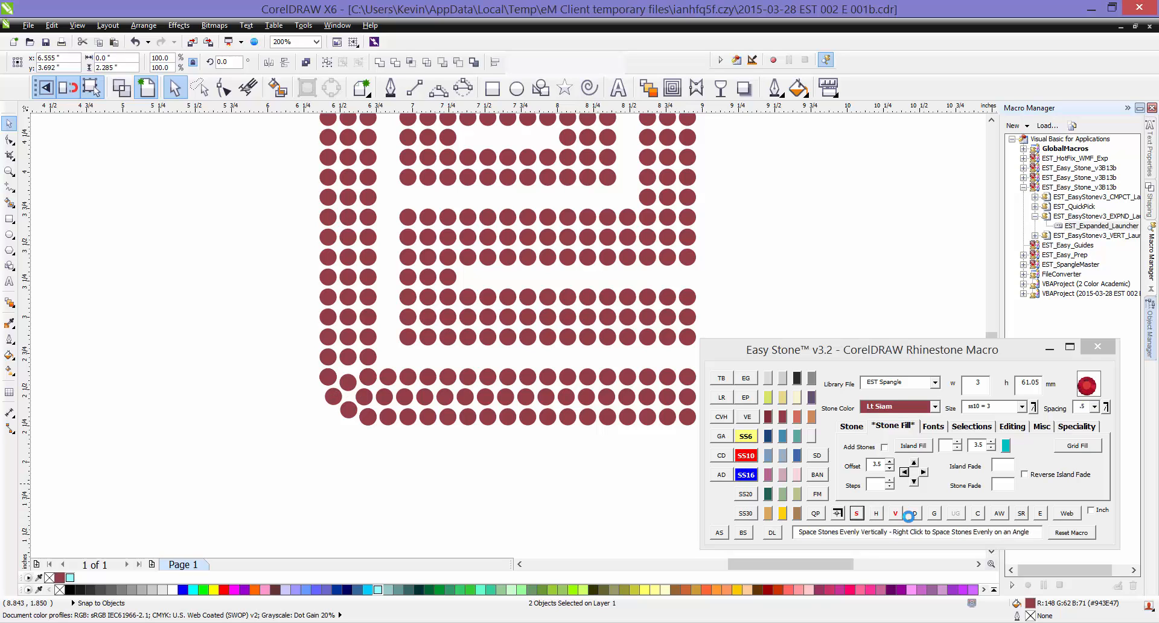
{"action": "left_click", "coordinate": [320, 460]}
- Space the second row's stones evenly horizontally between the upper-left and upper-right inner corner stones
{"action": "scroll", "coordinate": [321, 460], "scroll_direction": "down", "scroll_amount": 1}
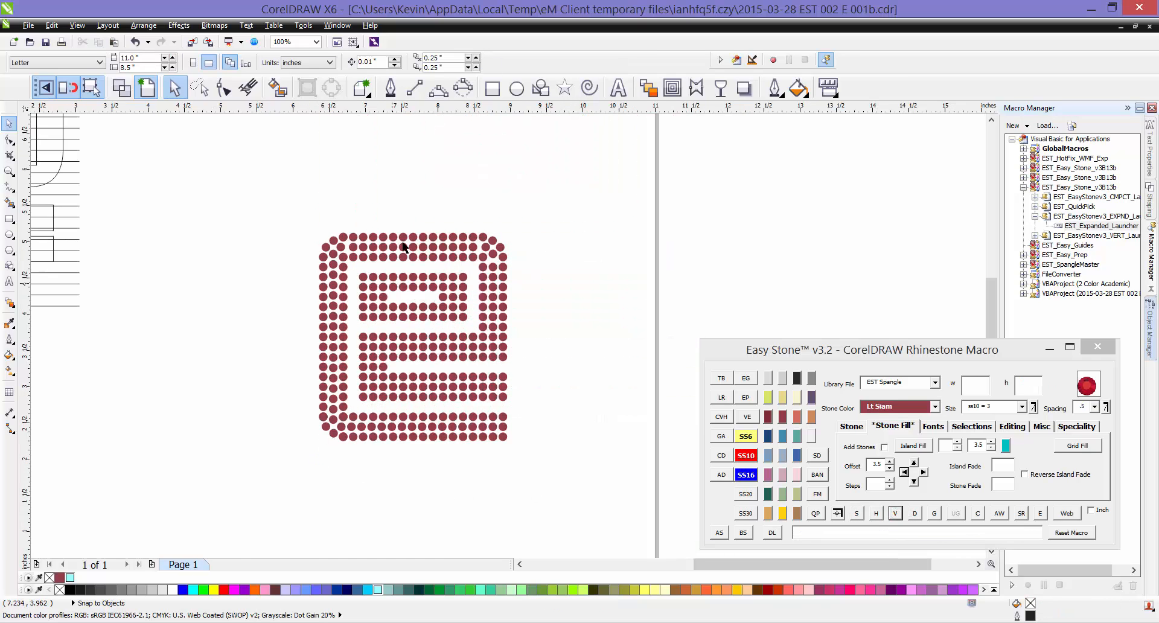
{"action": "scroll", "coordinate": [258, 284], "scroll_direction": "up", "scroll_amount": 2}
{"action": "left_click", "coordinate": [224, 309]}
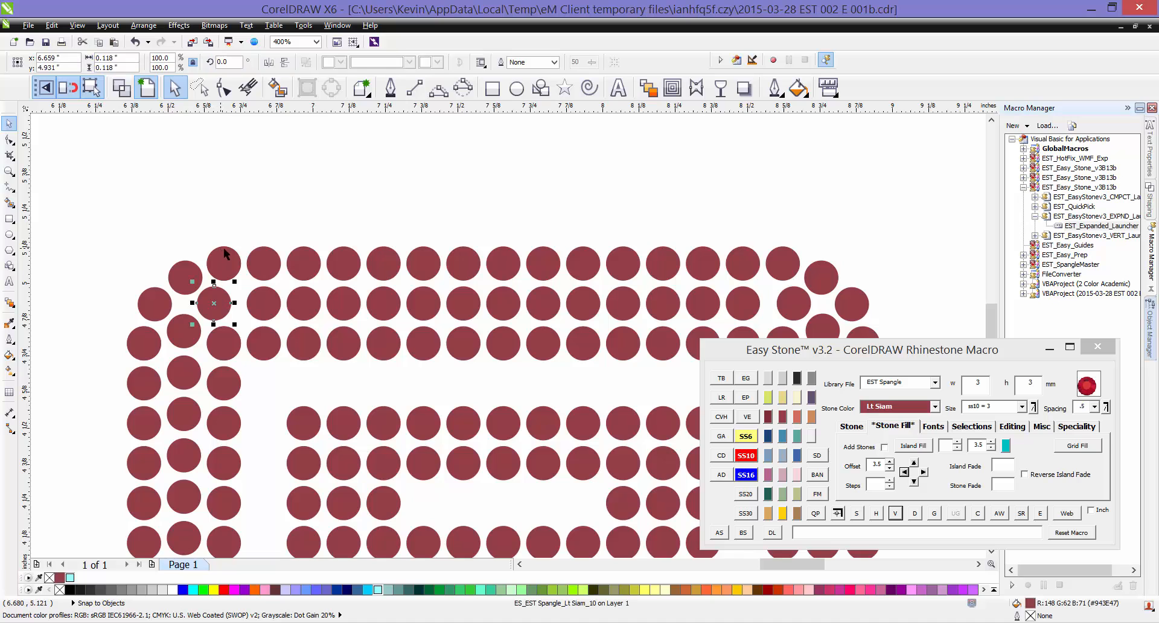
{"action": "left_click", "coordinate": [799, 302], "text": "shift"}
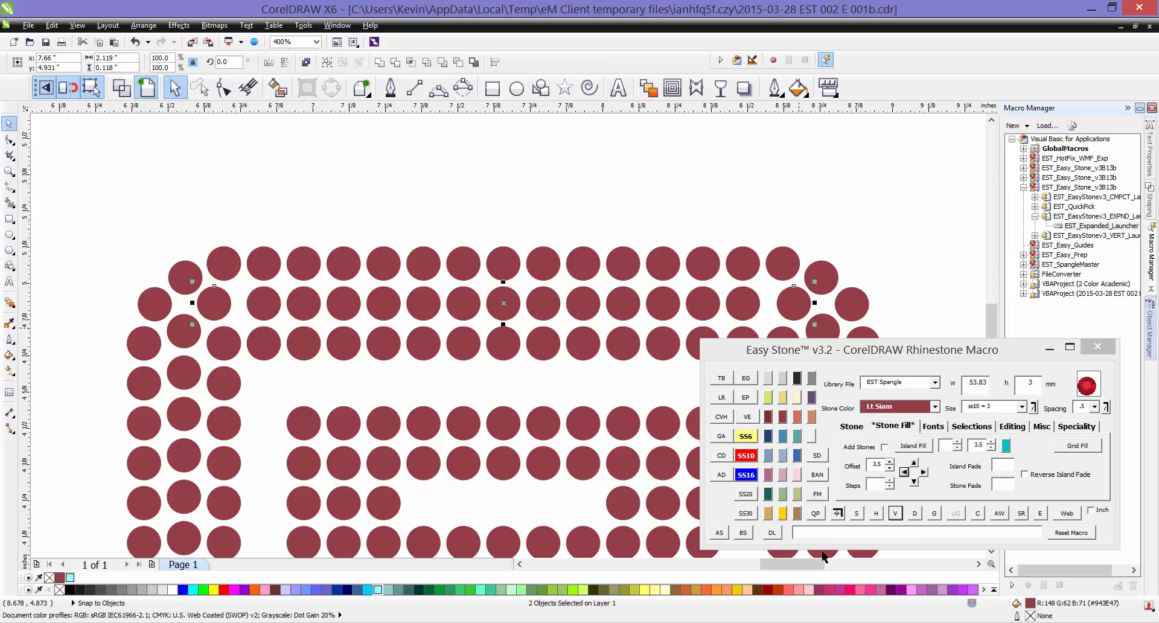
{"action": "left_click", "coordinate": [857, 513]}
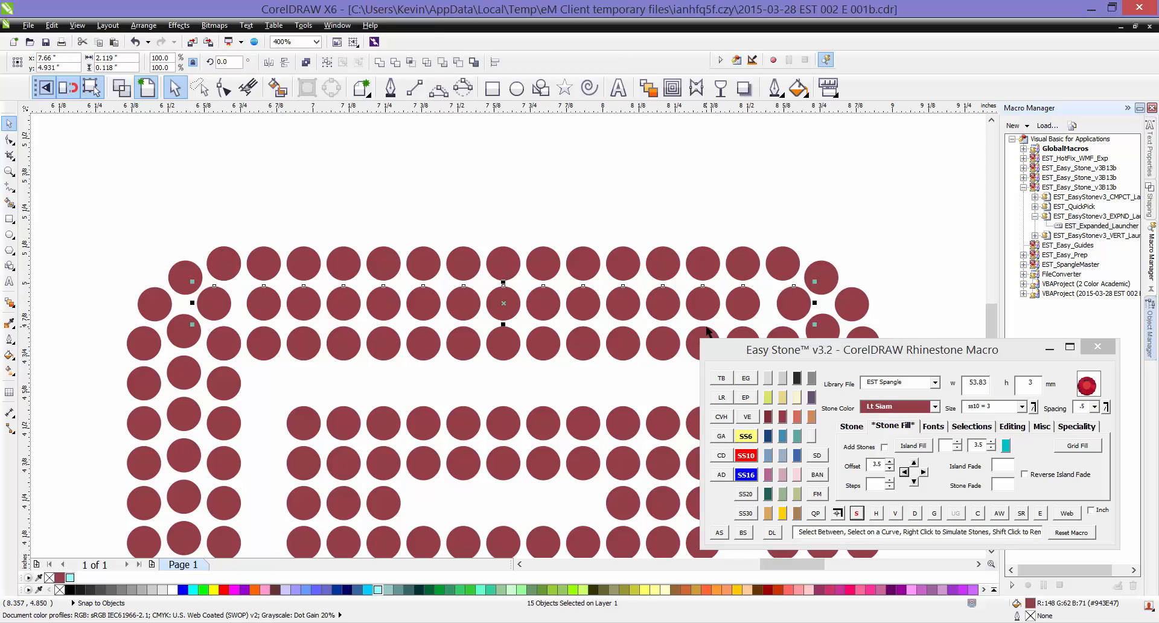
{"action": "left_click", "coordinate": [877, 513]}
{"action": "left_click", "coordinate": [237, 182]}
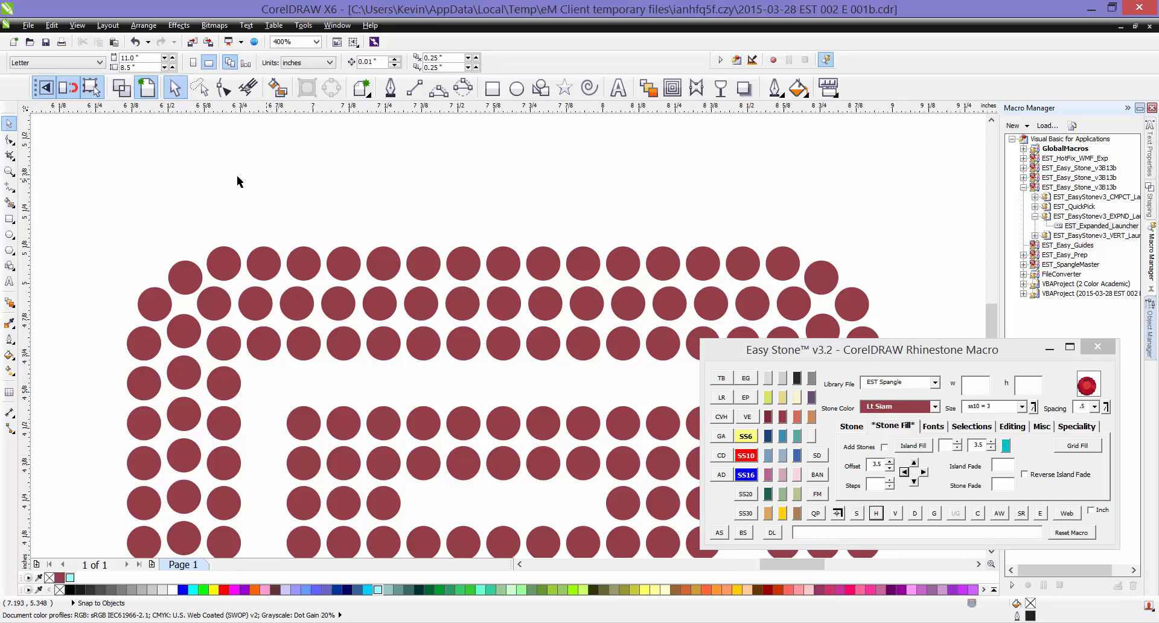
- Space the right stem's middle column evenly vertically, from the upper-right inner corner stone down to the middle bar's first row
{"action": "scroll", "coordinate": [236, 177], "scroll_direction": "down", "scroll_amount": 2}
{"action": "scroll", "coordinate": [536, 253], "scroll_direction": "up", "scroll_amount": 2}
{"action": "left_click", "coordinate": [519, 242]}
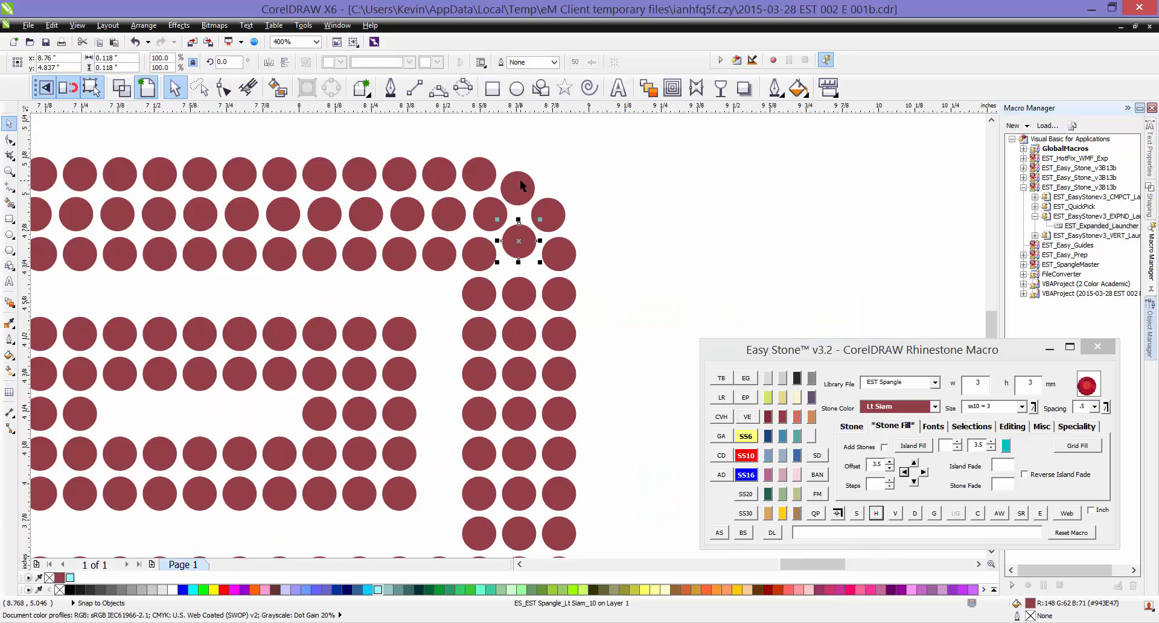
{"action": "scroll", "coordinate": [520, 180], "scroll_direction": "down", "scroll_amount": 1}
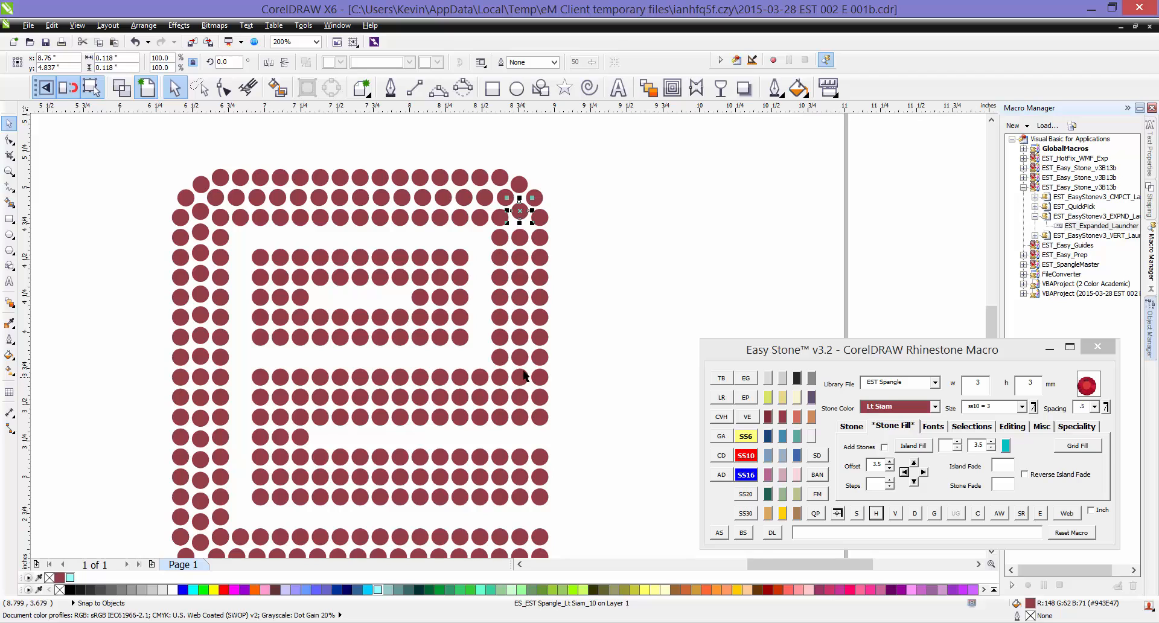
{"action": "left_click", "coordinate": [520, 379], "text": "shift"}
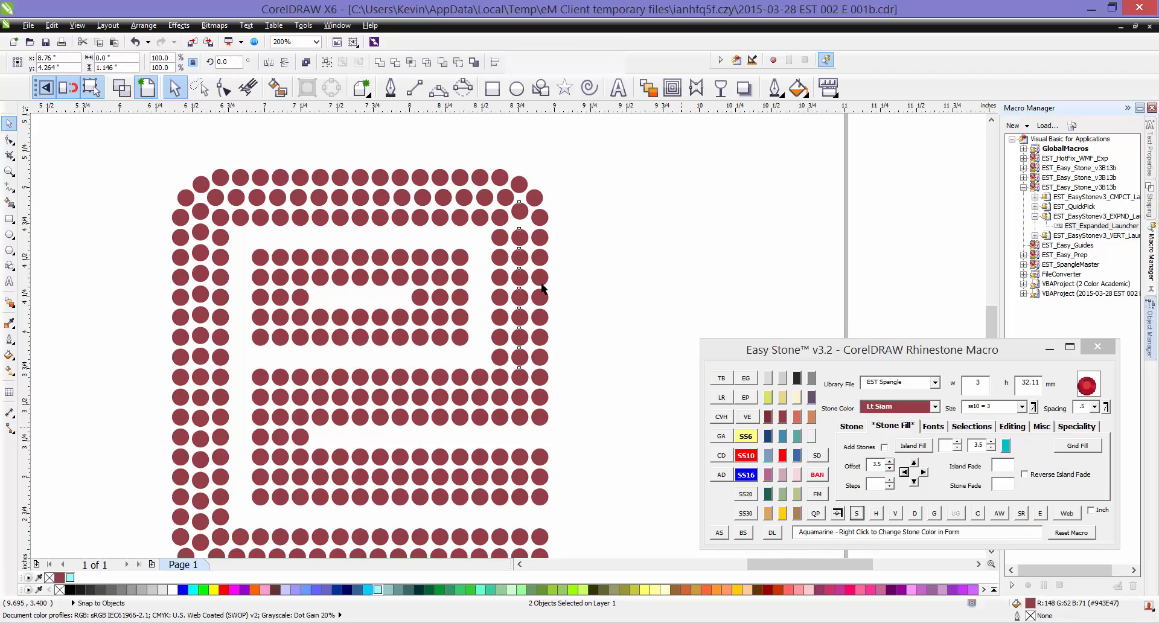
{"action": "left_click", "coordinate": [895, 514]}
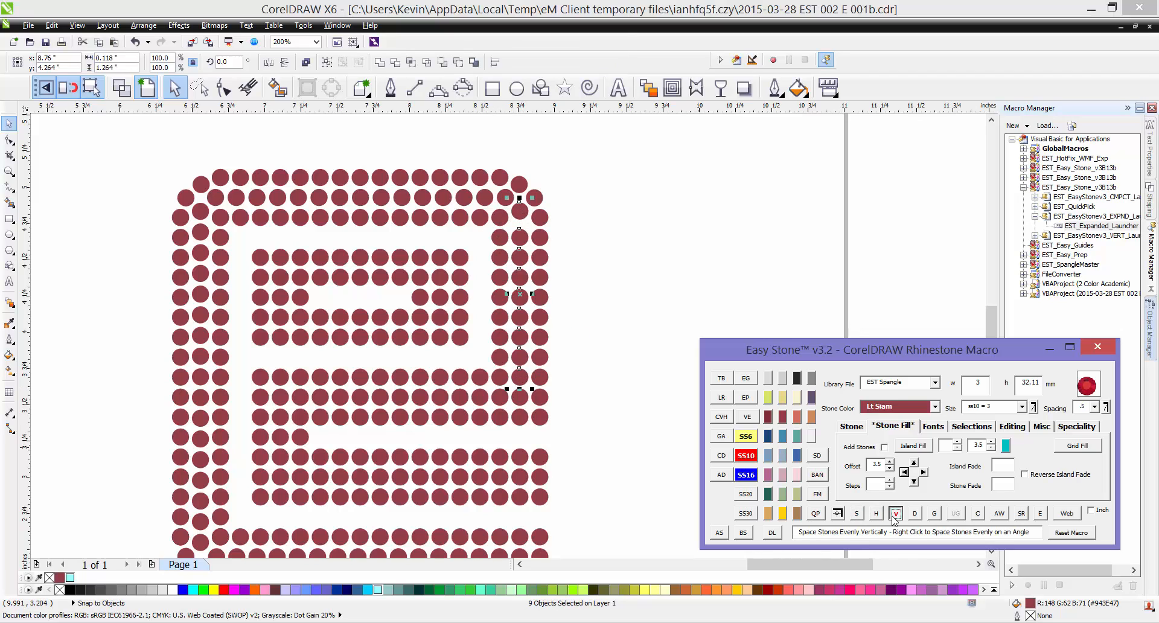
{"action": "left_click", "coordinate": [725, 263]}
- Add a black HotFixTape background behind the whole letter and place a copy of both to its right
{"action": "scroll", "coordinate": [469, 195], "scroll_direction": "down", "scroll_amount": 1}
{"action": "left_click_drag", "start_coordinate": [280, 165], "coordinate": [558, 436]}
{"action": "left_click", "coordinate": [999, 514]}
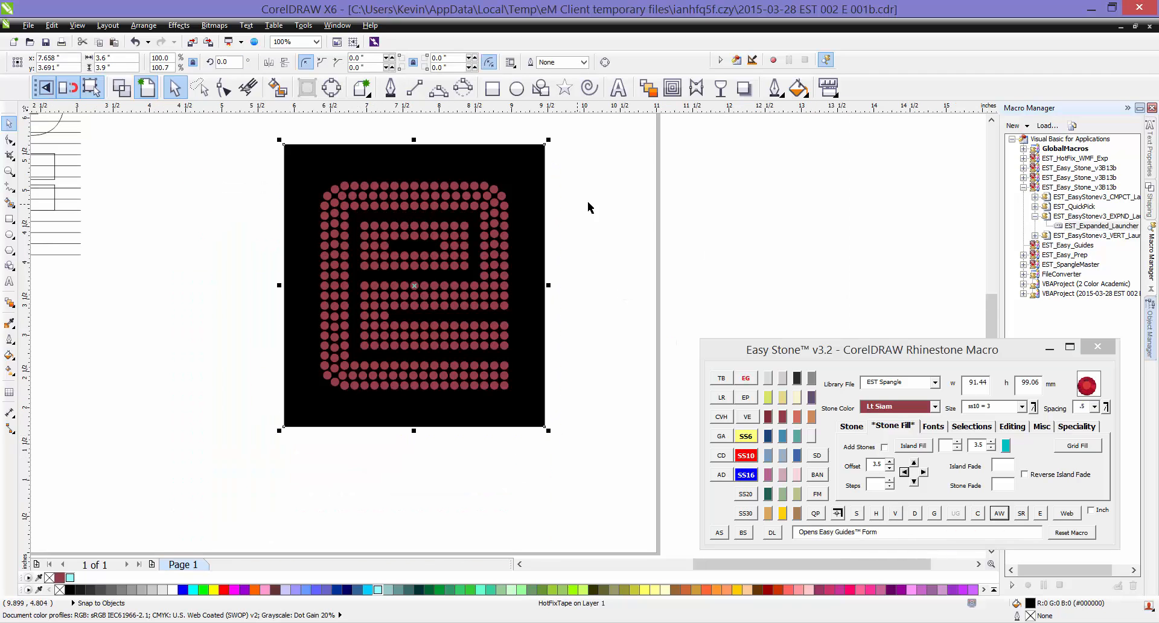
{"action": "left_click_drag", "start_coordinate": [223, 118], "coordinate": [579, 465]}
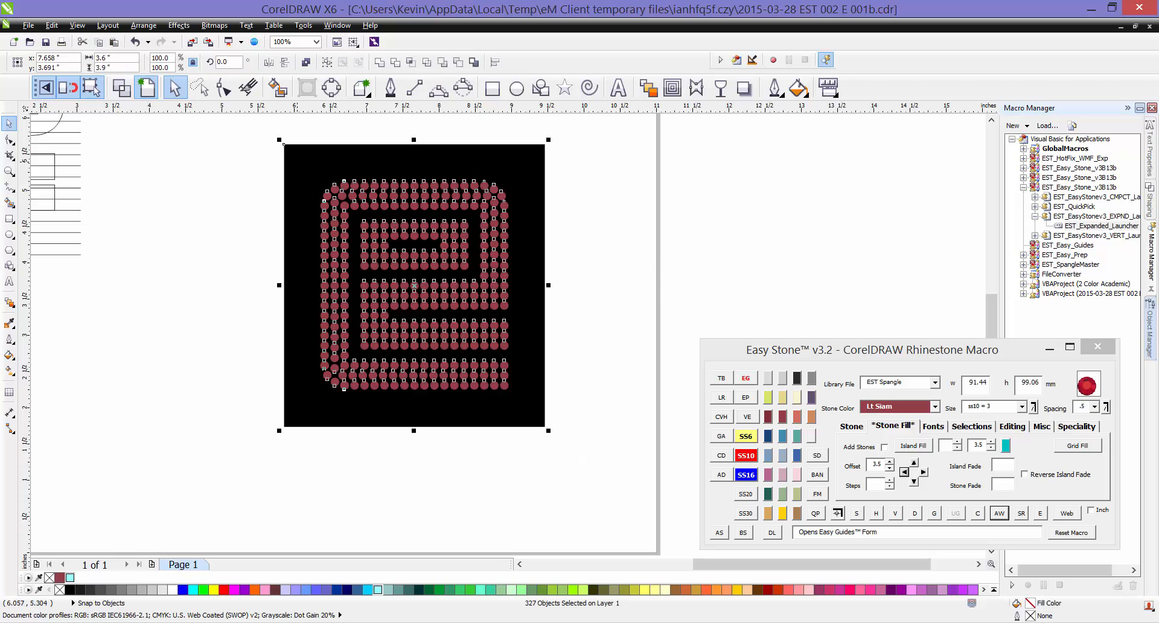
{"action": "left_click_drag", "start_coordinate": [296, 168], "coordinate": [625, 169]}
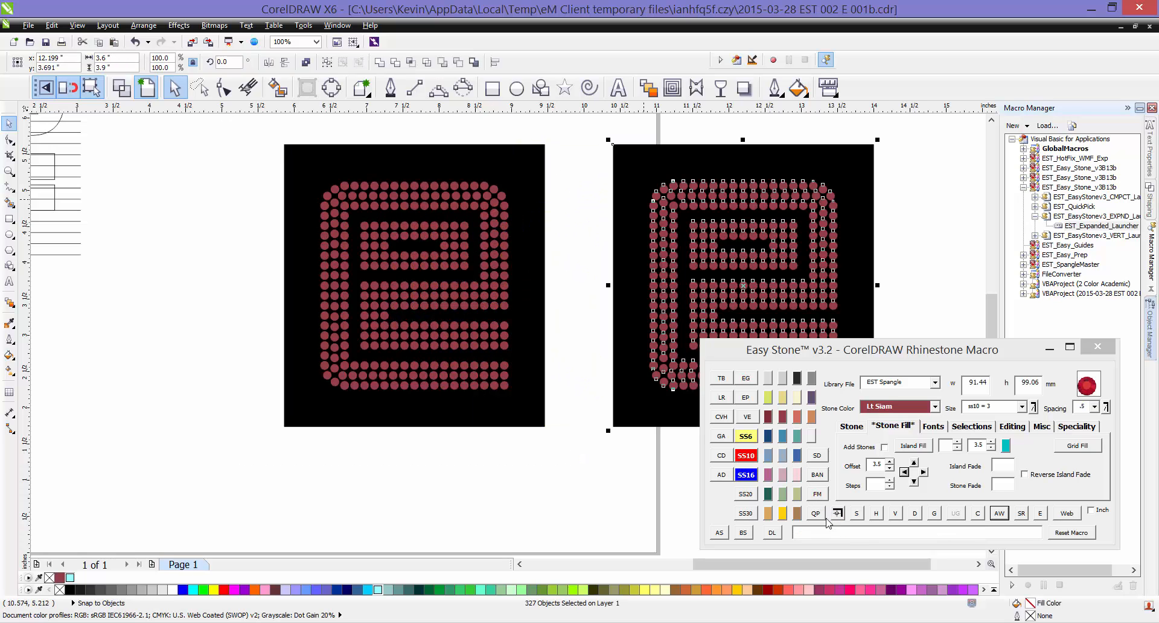
- Create a quick proof of the copied letter and move it slightly to the right
{"action": "left_click", "coordinate": [816, 514]}
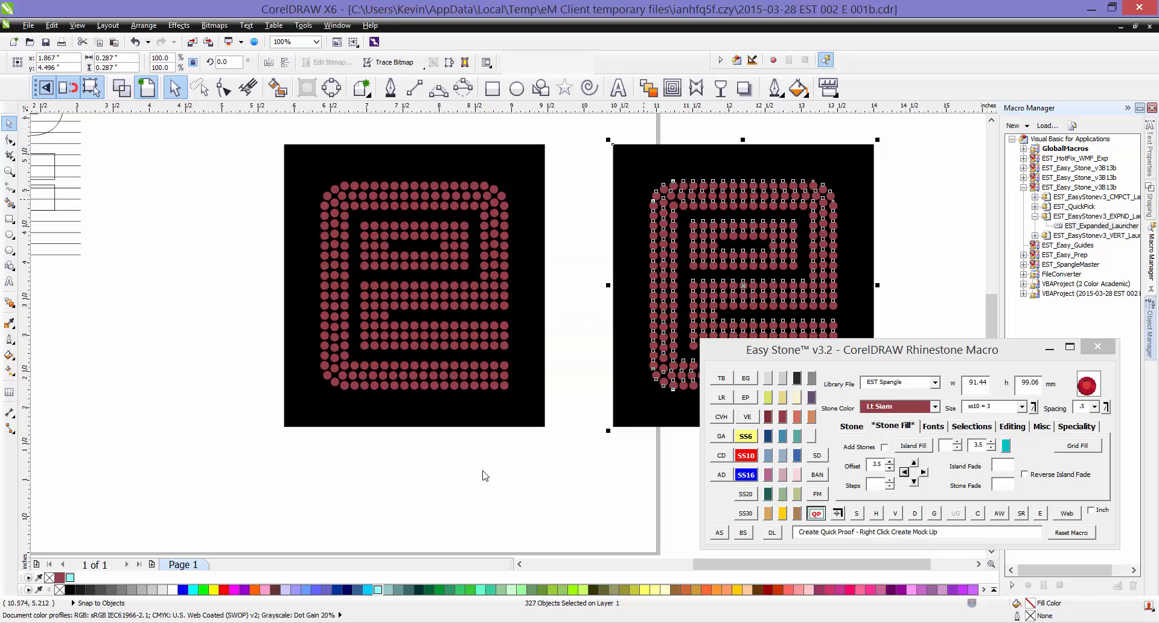
{"action": "scroll", "coordinate": [342, 445], "scroll_direction": "down", "scroll_amount": 2}
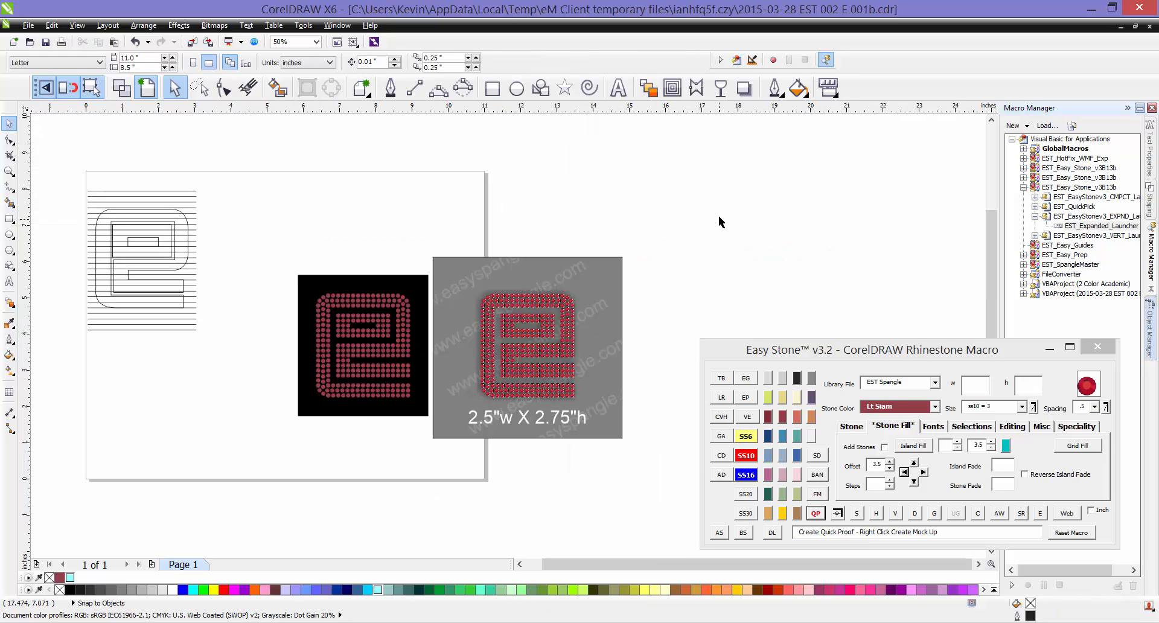
{"action": "left_click_drag", "start_coordinate": [719, 215], "coordinate": [428, 471]}
{"action": "left_click_drag", "start_coordinate": [465, 284], "coordinate": [492, 285]}
{"action": "left_click", "coordinate": [386, 239]}
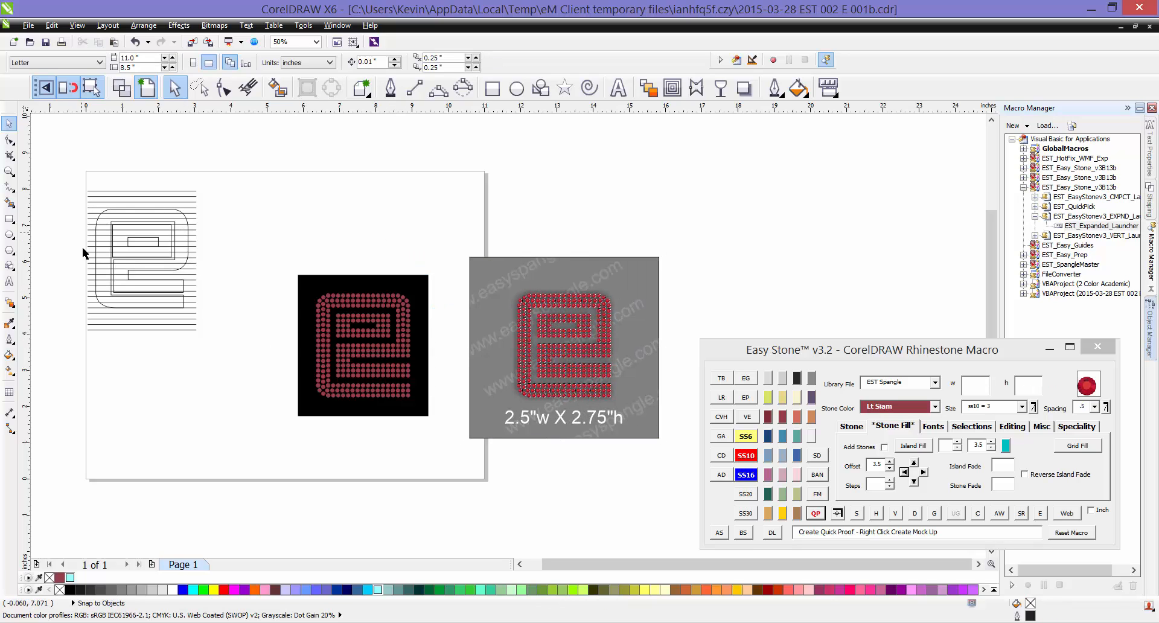
- Delete the quick proof and the black background behind the original letter
{"action": "left_click_drag", "start_coordinate": [463, 242], "coordinate": [692, 502]}
{"action": "key", "text": "Delete"}
{"action": "scroll", "coordinate": [374, 383], "scroll_direction": "up", "scroll_amount": 2}
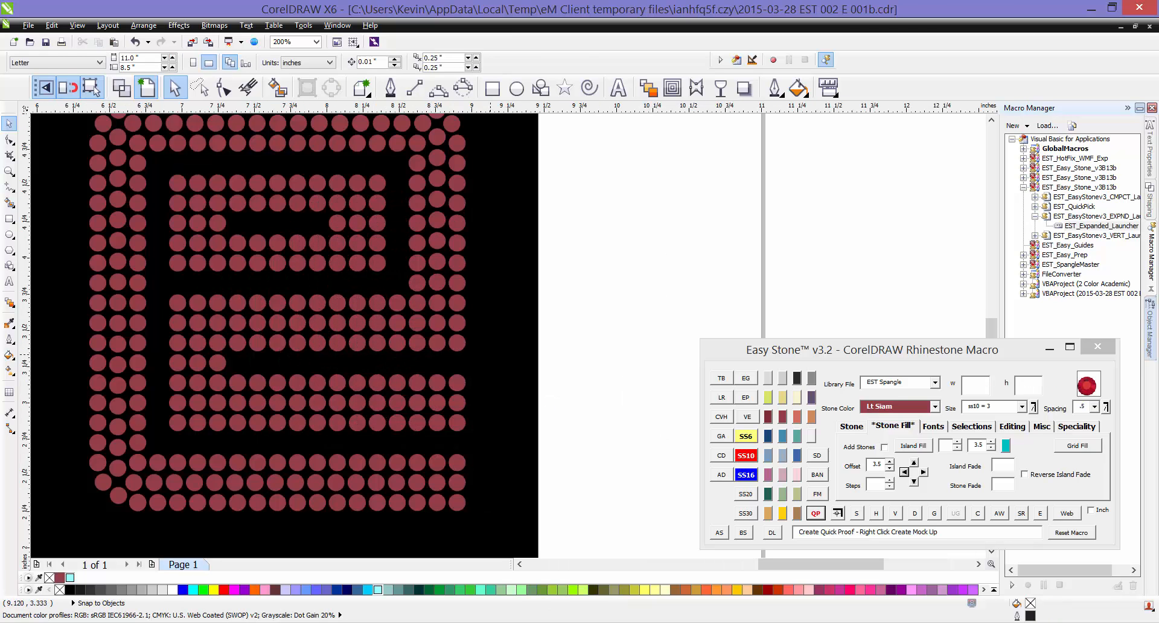
{"action": "left_click", "coordinate": [477, 353]}
{"action": "key", "text": "Delete"}
- Delete the last two stones in each of the middle bar's two lower rows at its right end
{"action": "left_click", "coordinate": [449, 352]}
{"action": "scroll", "coordinate": [448, 352], "scroll_direction": "up", "scroll_amount": 1}
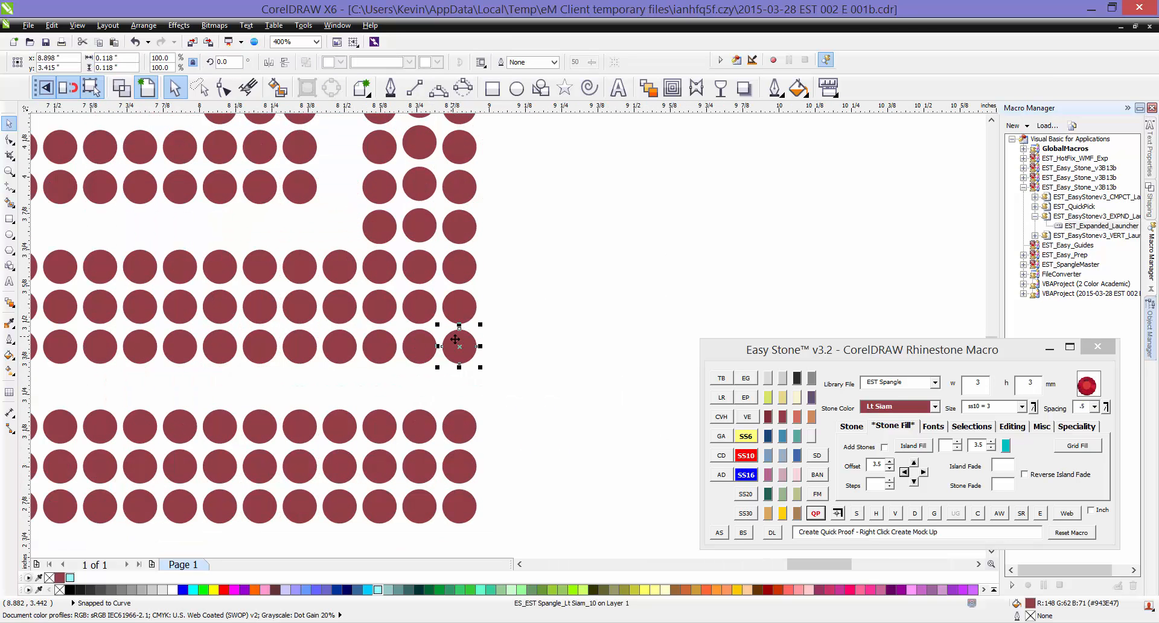
{"action": "left_click_drag", "start_coordinate": [449, 352], "coordinate": [457, 305]}
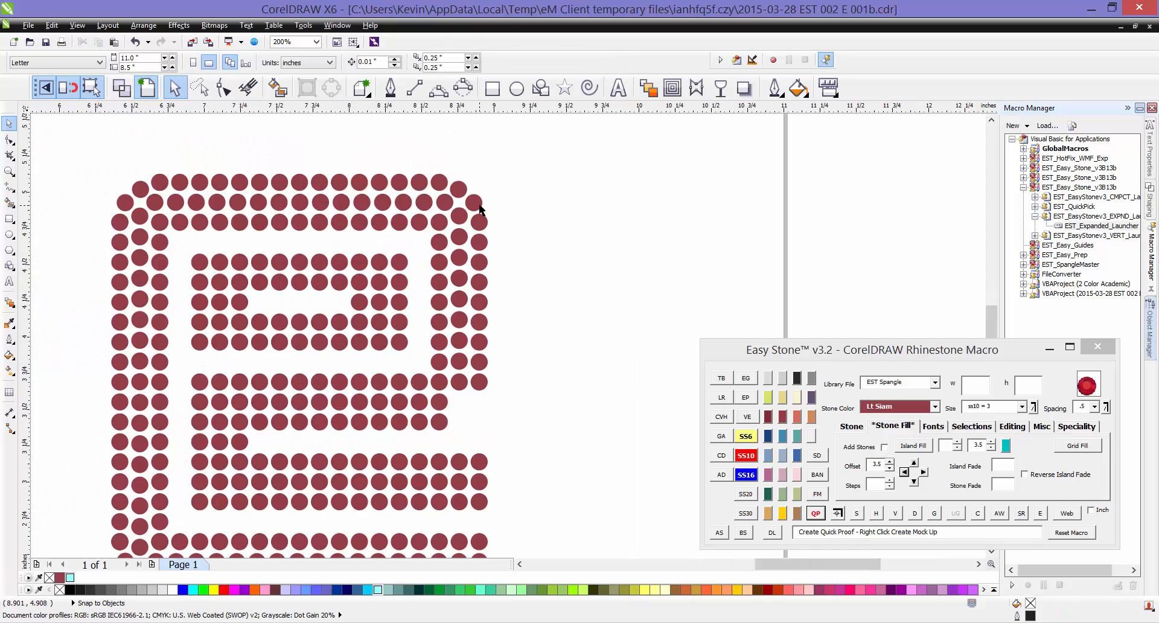
- Copy the upper-right corner stones, mirror the copy vertically and place it on the middle bar's lower-right corner
{"action": "left_click_drag", "start_coordinate": [514, 173], "coordinate": [419, 237]}
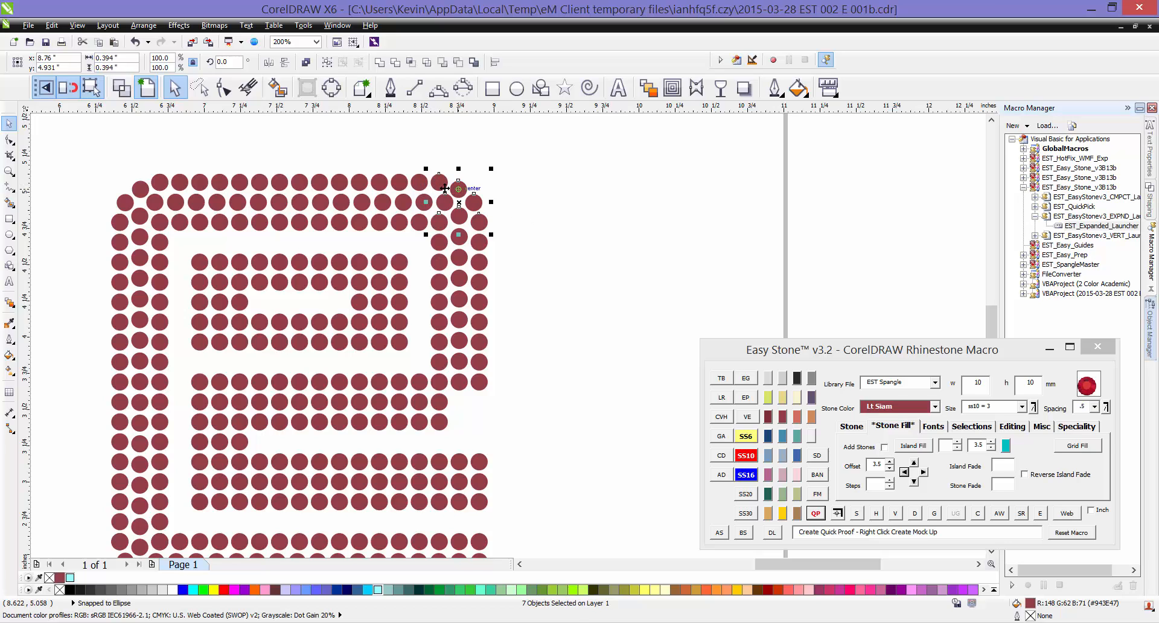
{"action": "left_click_drag", "start_coordinate": [465, 190], "coordinate": [575, 382]}
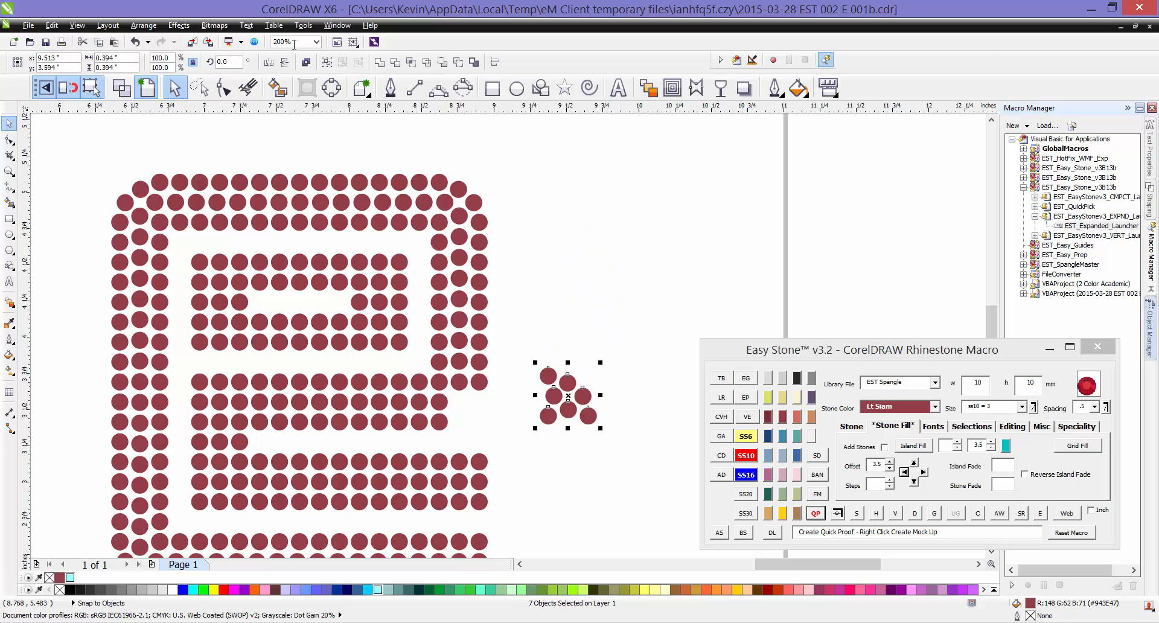
{"action": "left_click", "coordinate": [284, 62]}
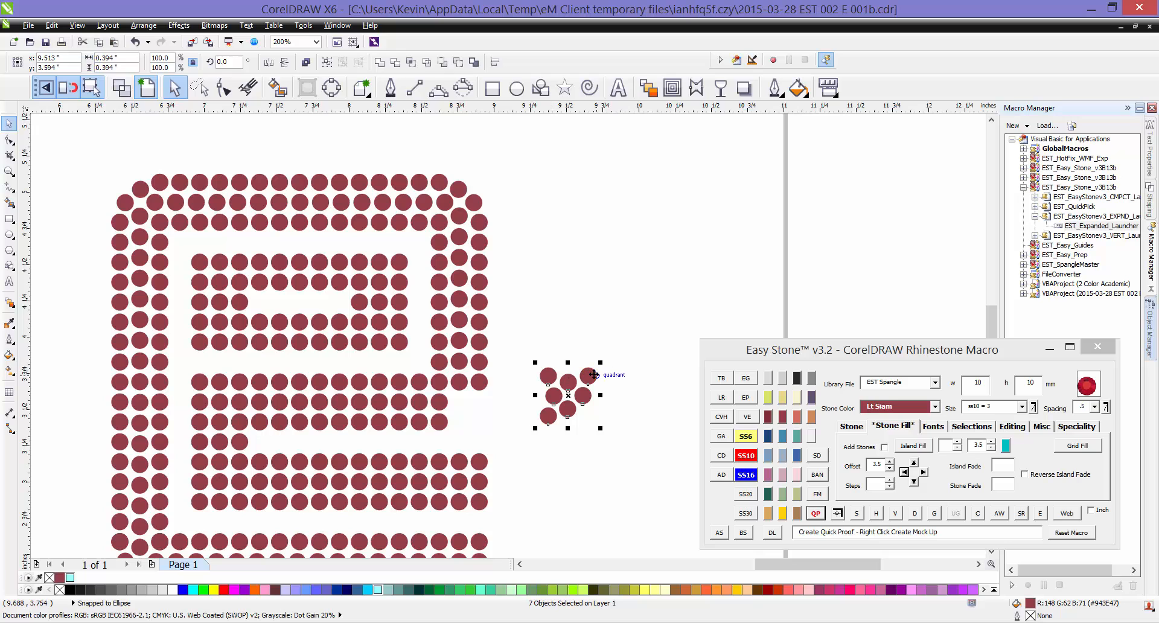
{"action": "left_click_drag", "start_coordinate": [588, 376], "coordinate": [527, 333]}
- Space the right stem's middle column evenly vertically between the upper-right inner corner stone and the new lower one
{"action": "left_click", "coordinate": [538, 385]}
{"action": "scroll", "coordinate": [439, 395], "scroll_direction": "up", "scroll_amount": 3}
{"action": "scroll", "coordinate": [543, 438], "scroll_direction": "down", "scroll_amount": 3}
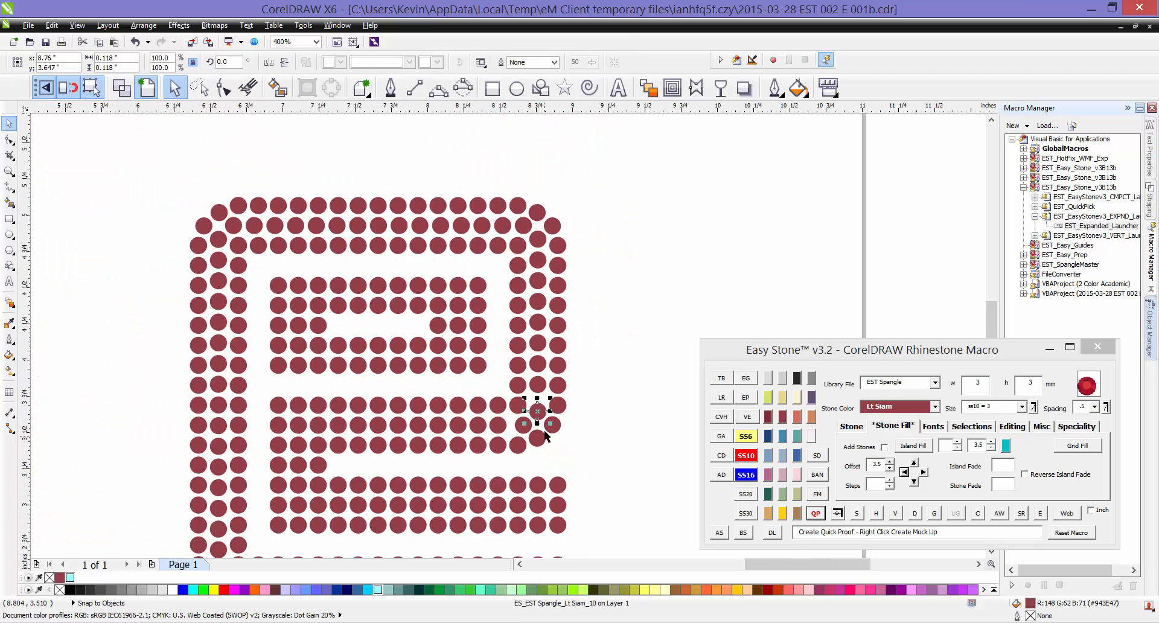
{"action": "left_click", "coordinate": [543, 244], "text": "shift"}
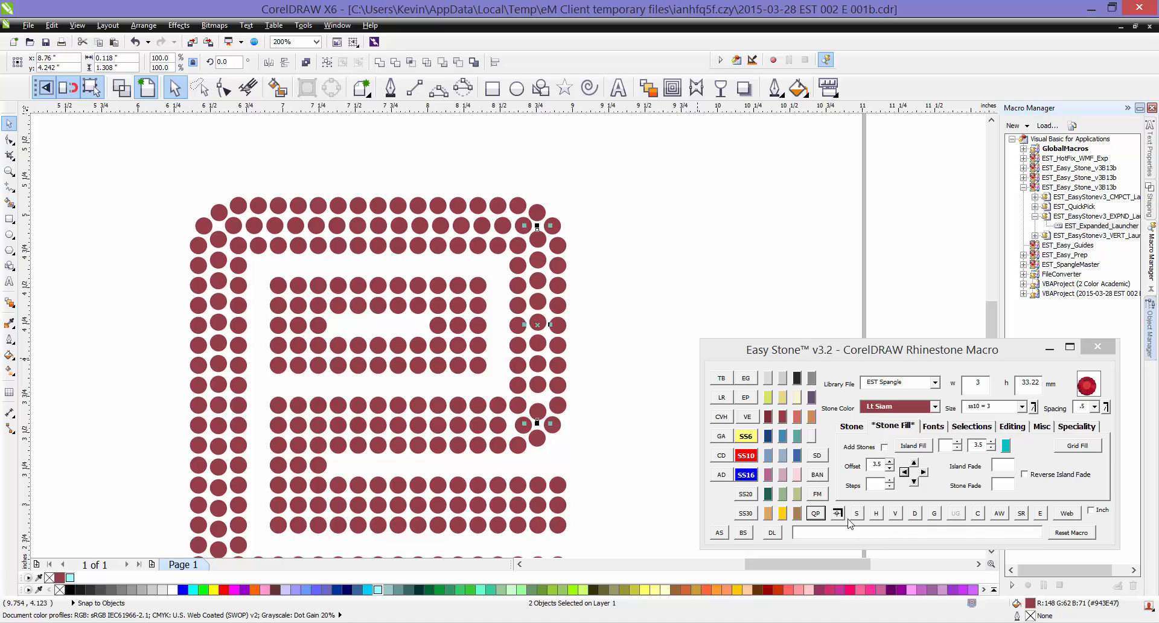
{"action": "left_click", "coordinate": [896, 513]}
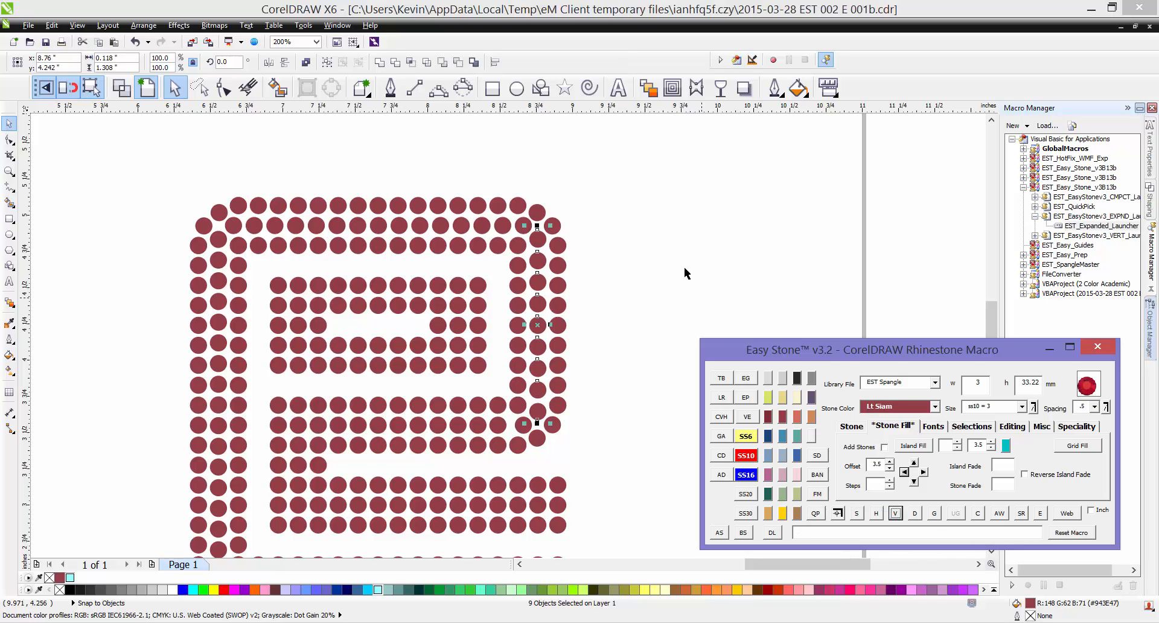
{"action": "left_click", "coordinate": [584, 405]}
- Space the middle bar's centre row evenly horizontally, ending at the inner stone of its lower-right corner
{"action": "left_click", "coordinate": [524, 425]}
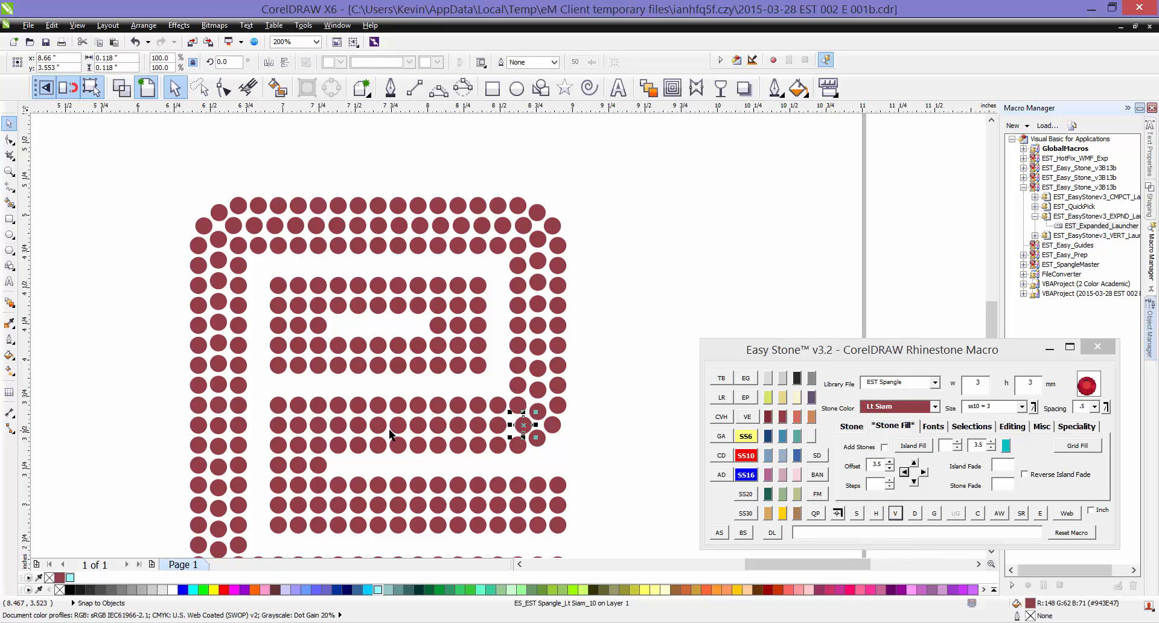
{"action": "left_click", "coordinate": [328, 428], "text": "shift"}
{"action": "left_click", "coordinate": [897, 518]}
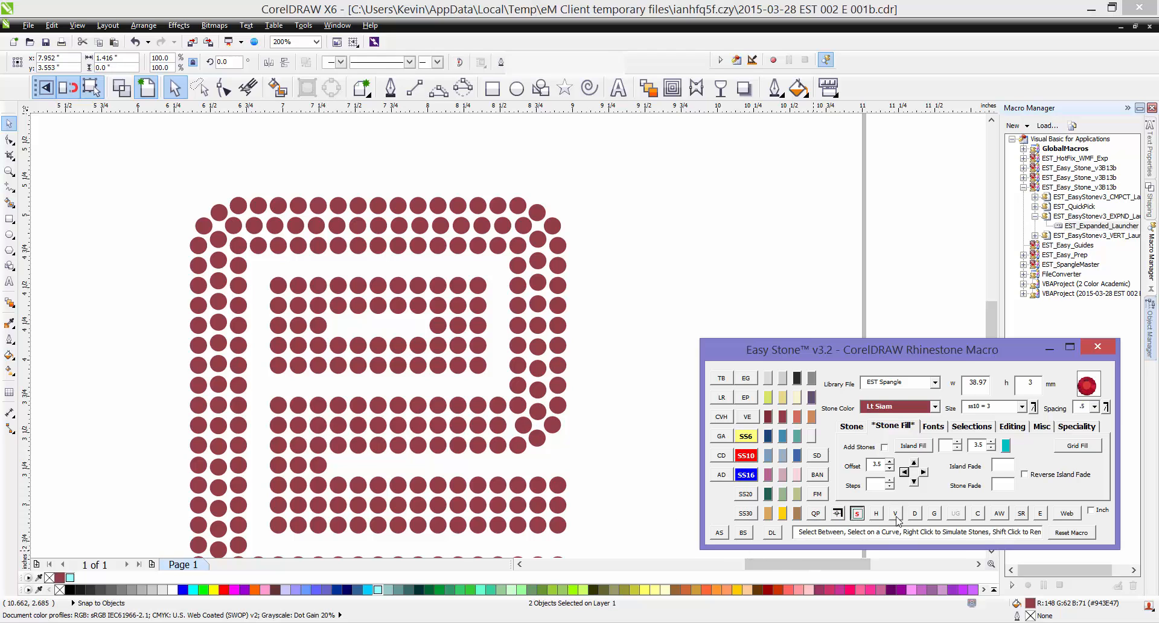
{"action": "left_click", "coordinate": [429, 154]}
- Select all stones of the e and place a black proof background behind them
{"action": "scroll", "coordinate": [357, 181], "scroll_direction": "down", "scroll_amount": 2}
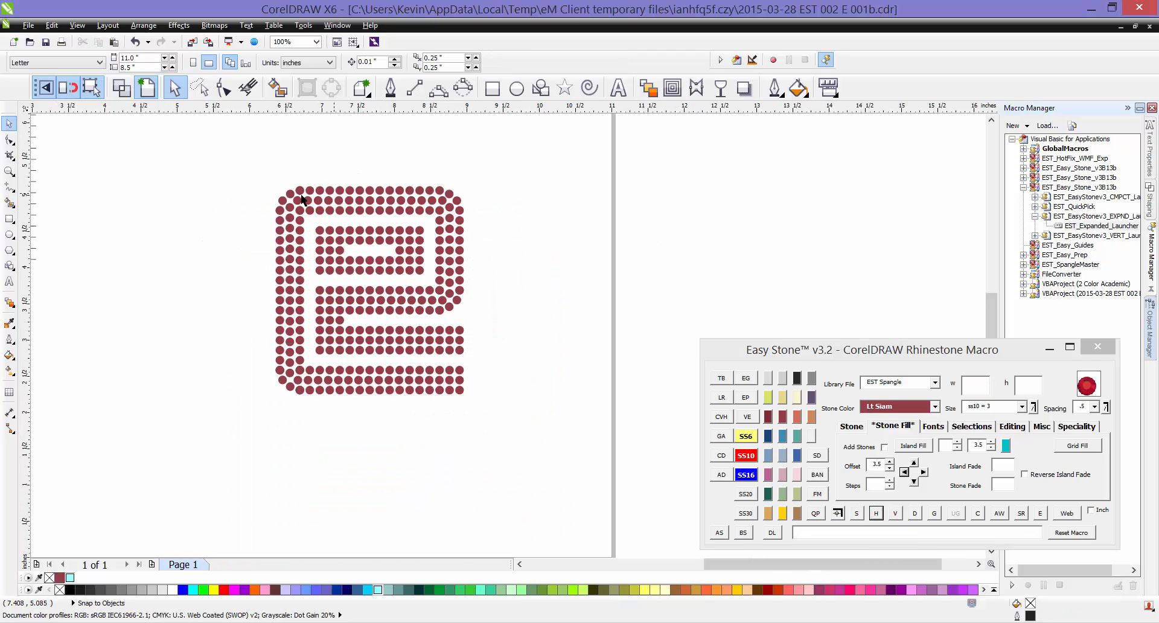
{"action": "left_click_drag", "start_coordinate": [259, 169], "coordinate": [495, 421]}
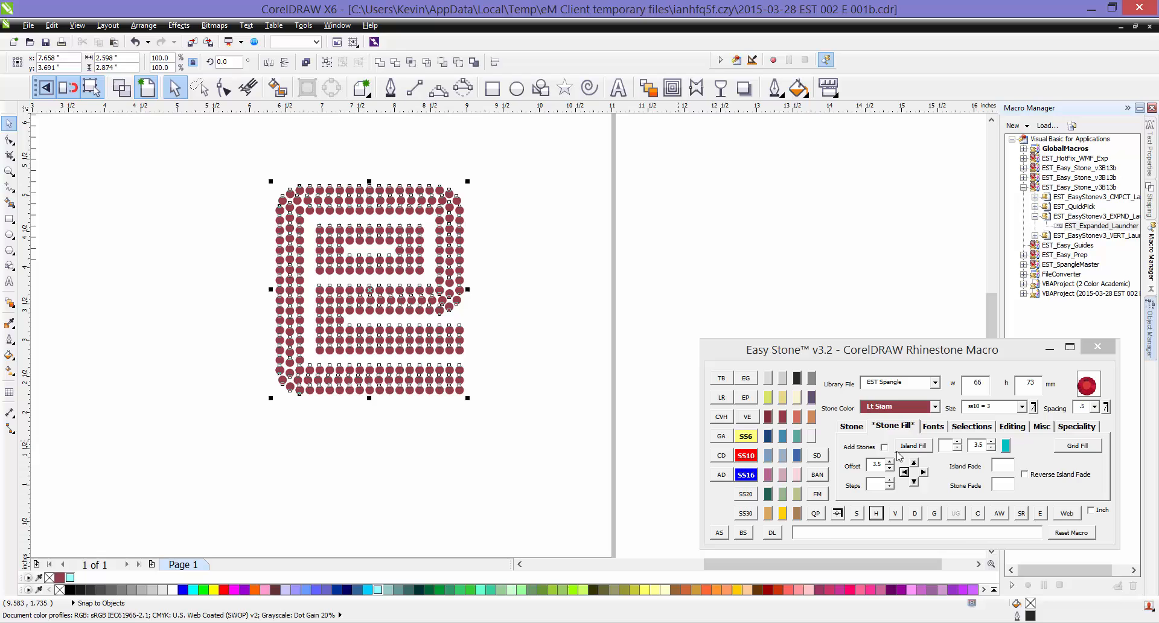
{"action": "left_click", "coordinate": [1000, 514]}
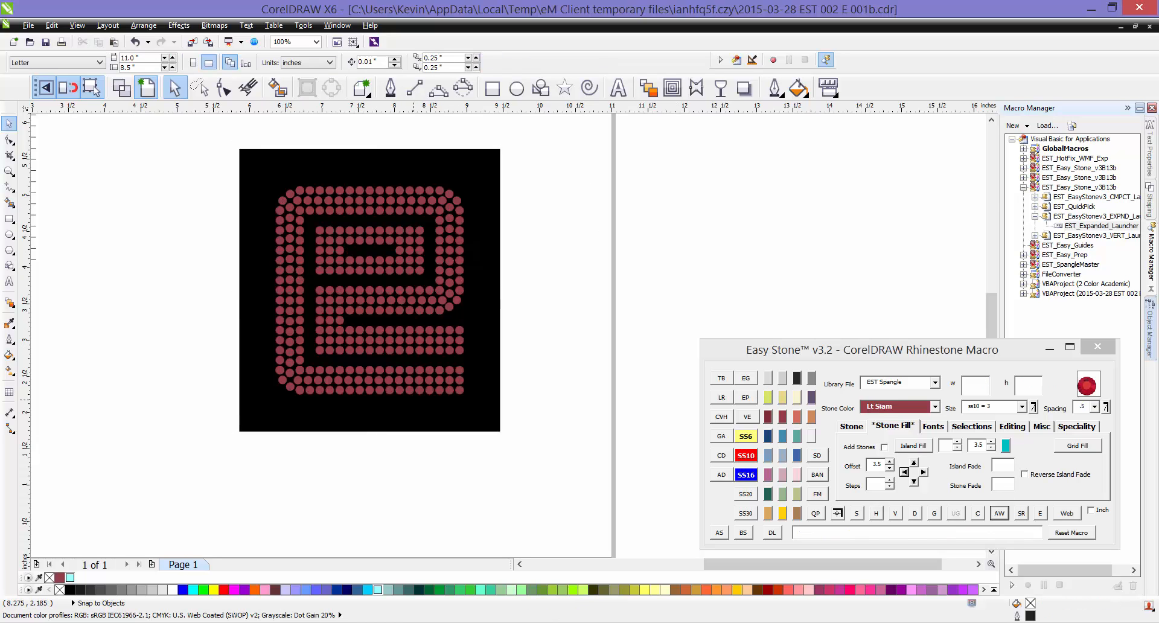
{"action": "key", "text": "F3"}
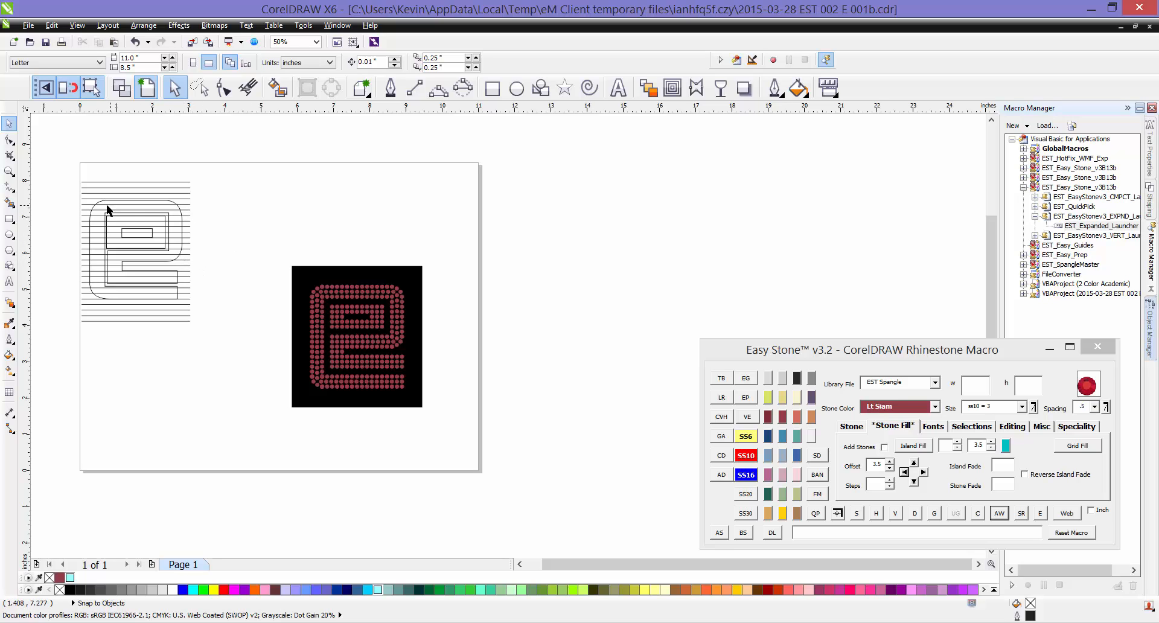
{"action": "left_click_drag", "start_coordinate": [246, 245], "coordinate": [465, 417]}
{"action": "key", "text": "F3"}
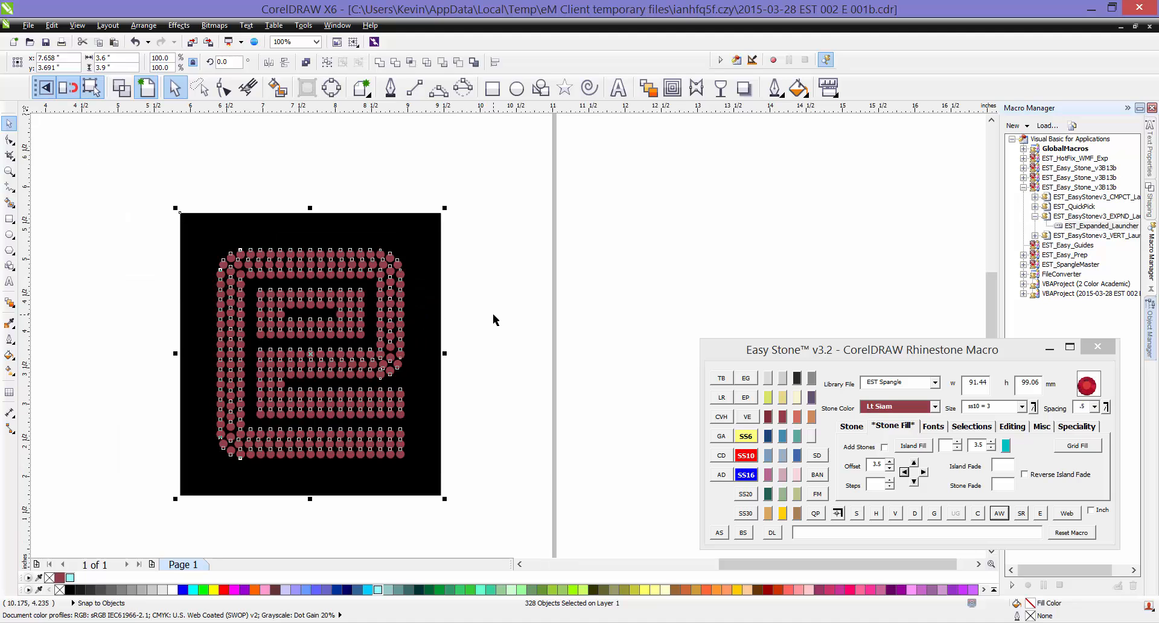
{"action": "left_click", "coordinate": [492, 320]}
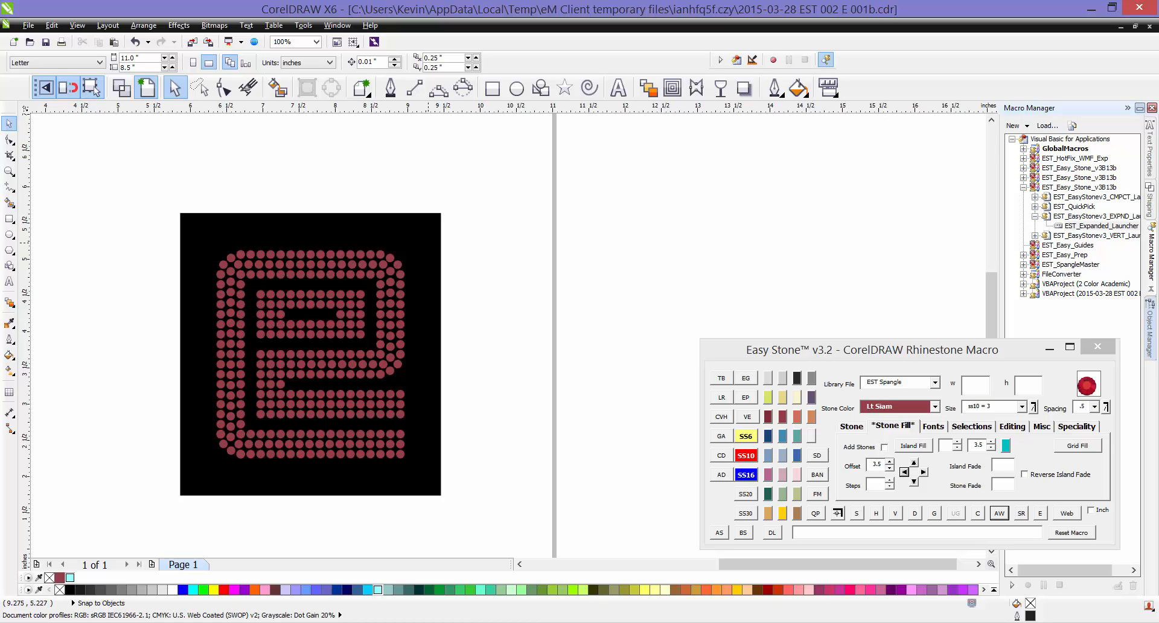
{"action": "scroll", "coordinate": [427, 242], "scroll_direction": "down", "scroll_amount": 1}
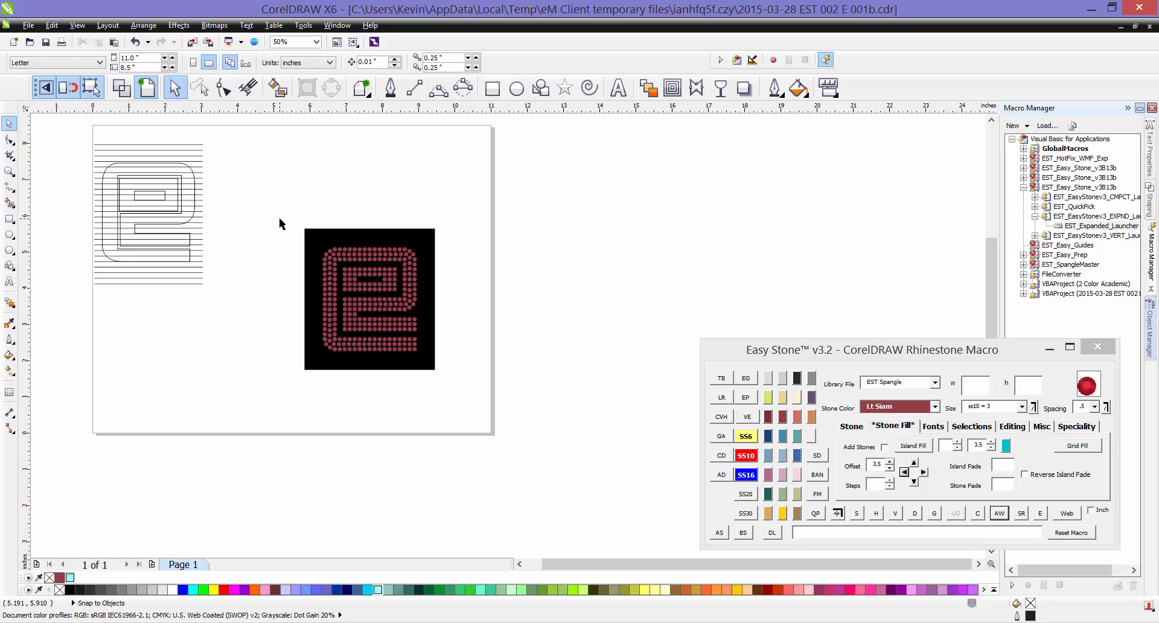